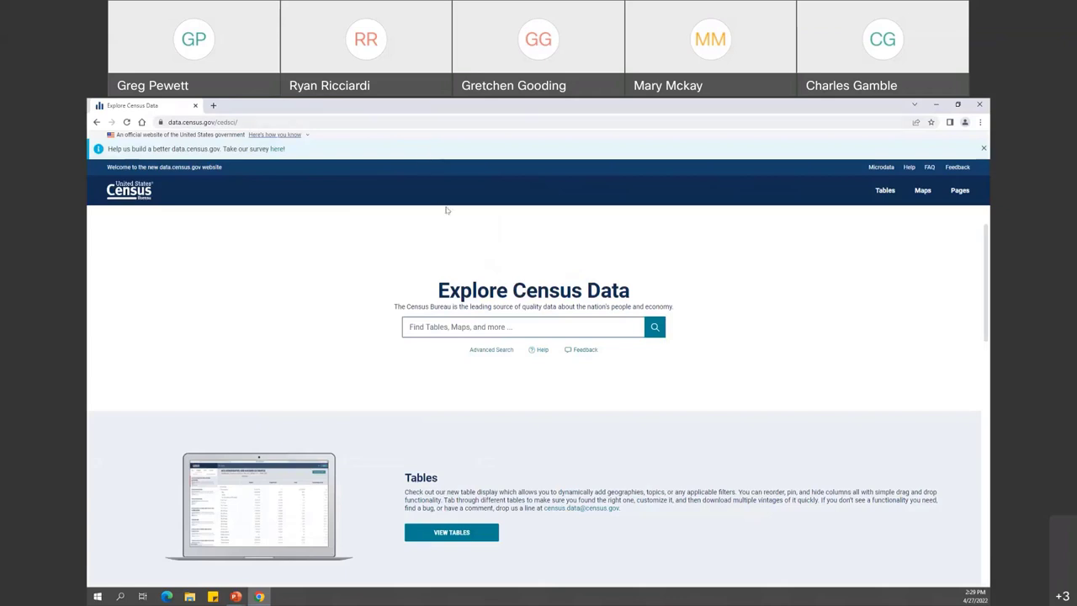
- Start an advanced search and filter it to the American Community Survey 5-Year Estimates Data Profiles
{"action": "left_click", "coordinate": [493, 350]}
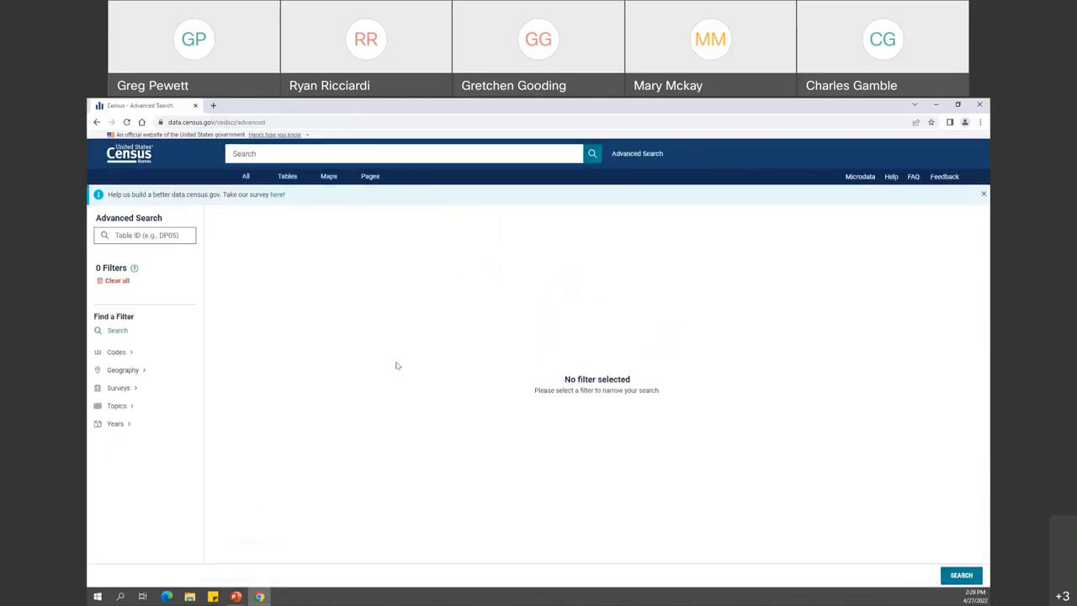
{"action": "left_click", "coordinate": [150, 393]}
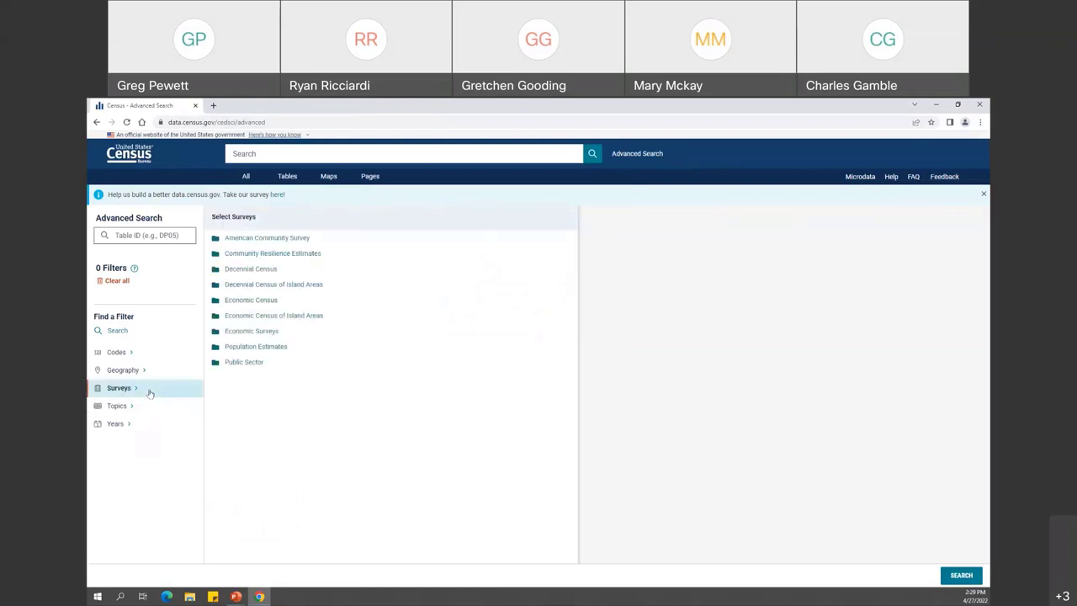
{"action": "left_click", "coordinate": [266, 239]}
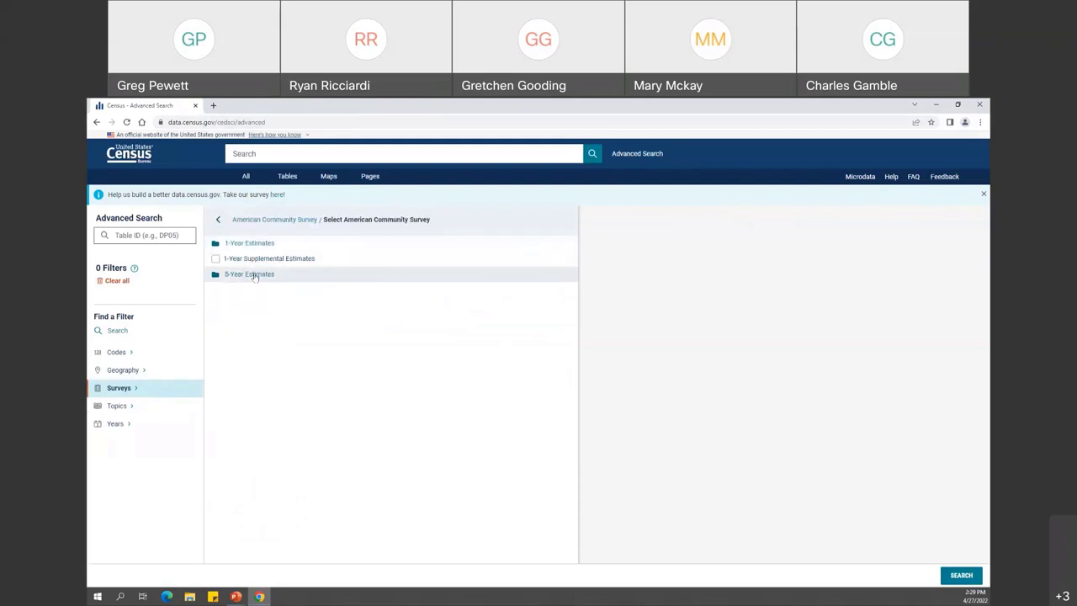
{"action": "left_click", "coordinate": [253, 275]}
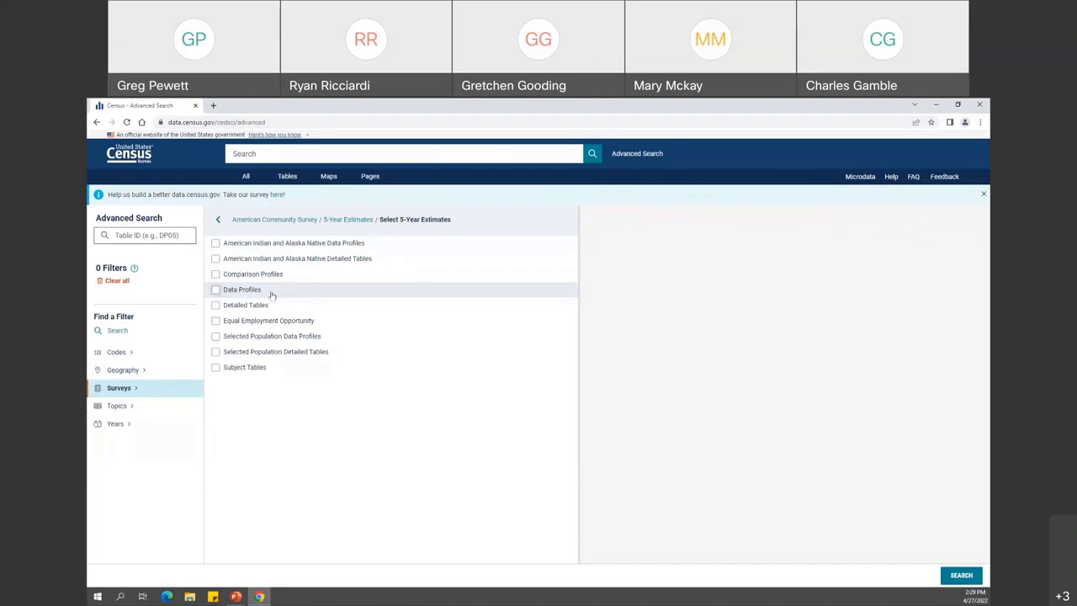
{"action": "left_click", "coordinate": [271, 291]}
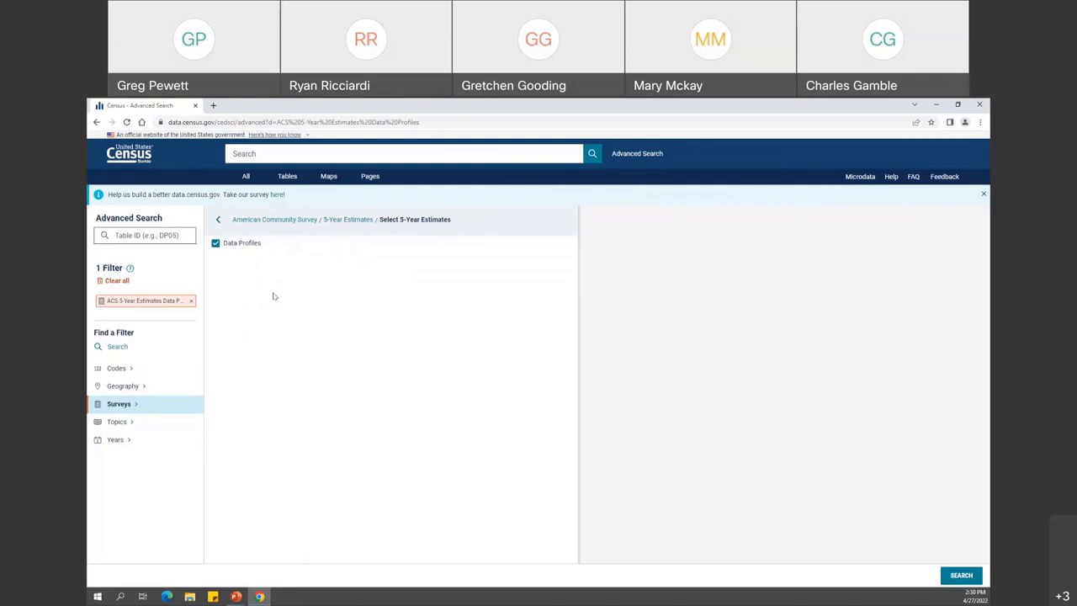
- Add St. James Parish, Louisiana as a county geography filter and run the search
{"action": "left_click", "coordinate": [154, 391]}
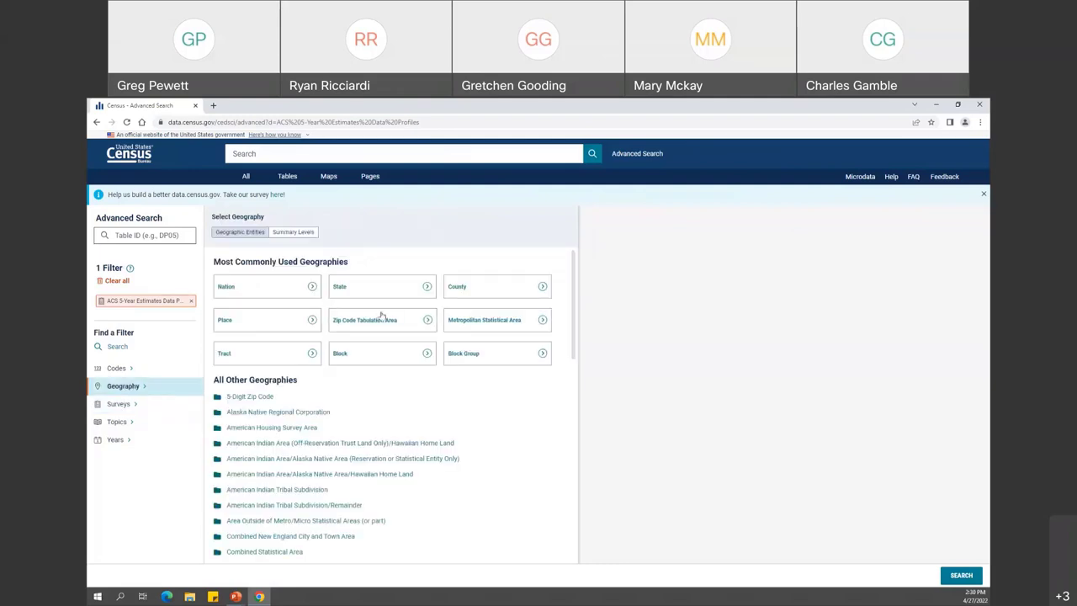
{"action": "left_click", "coordinate": [491, 294]}
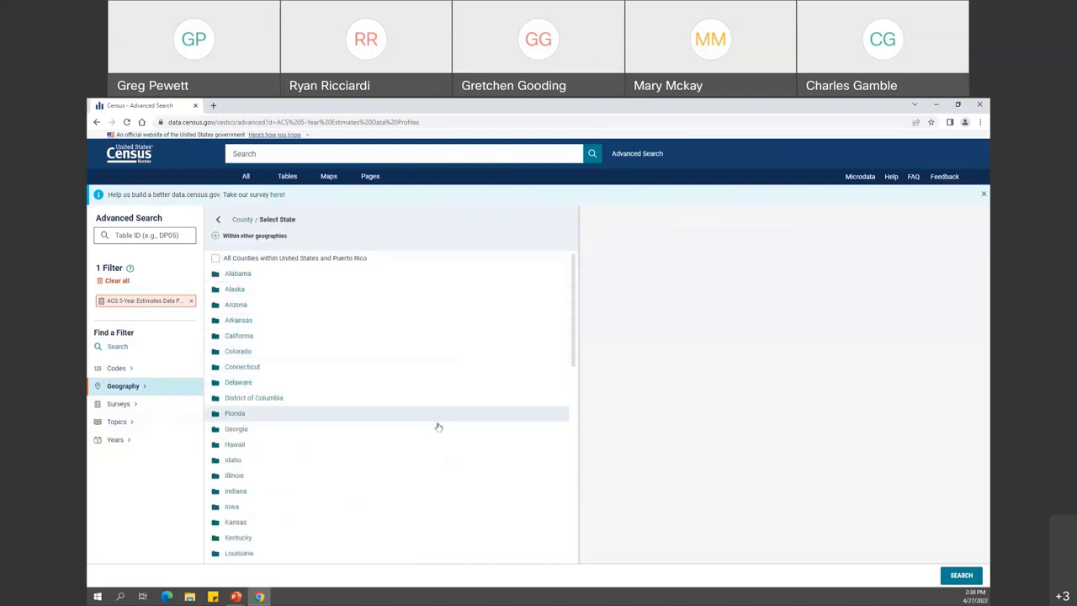
{"action": "scroll", "coordinate": [436, 433], "scroll_direction": "down", "scroll_amount": 1}
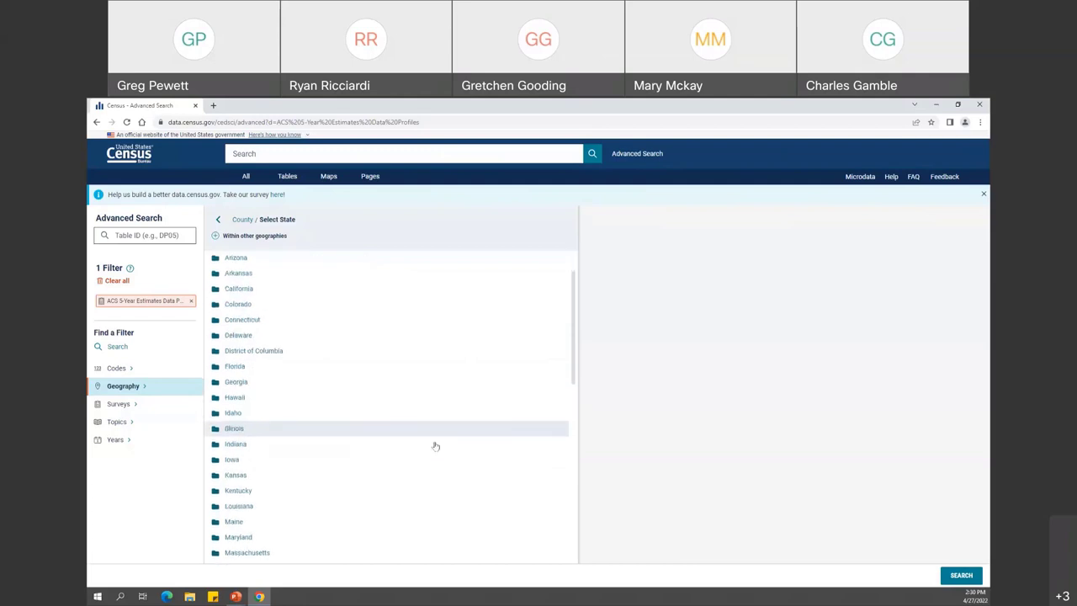
{"action": "left_click", "coordinate": [408, 507]}
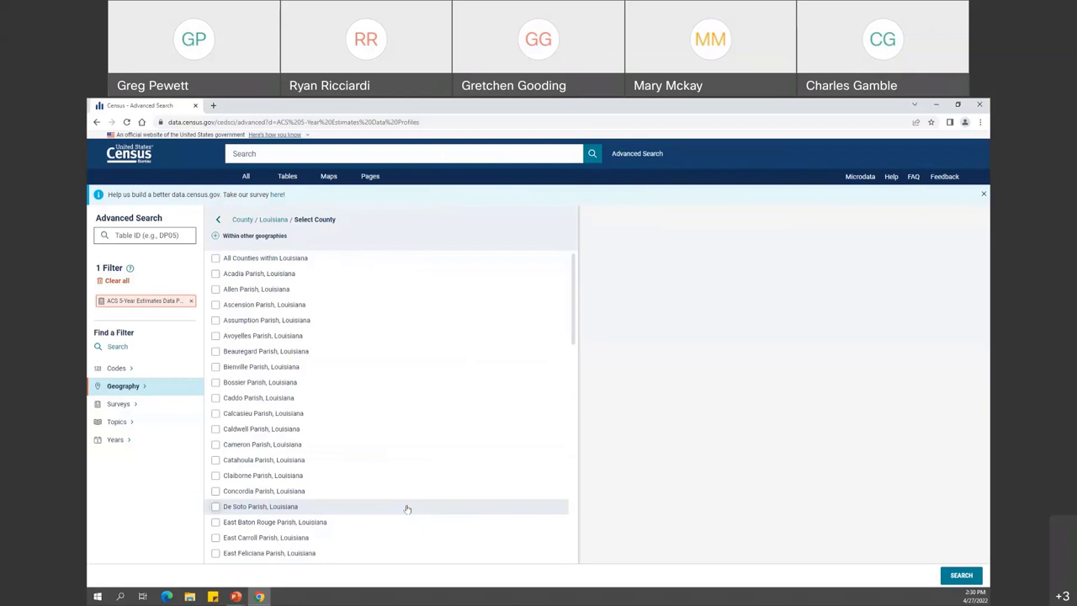
{"action": "scroll", "coordinate": [400, 468], "scroll_direction": "down", "scroll_amount": 3}
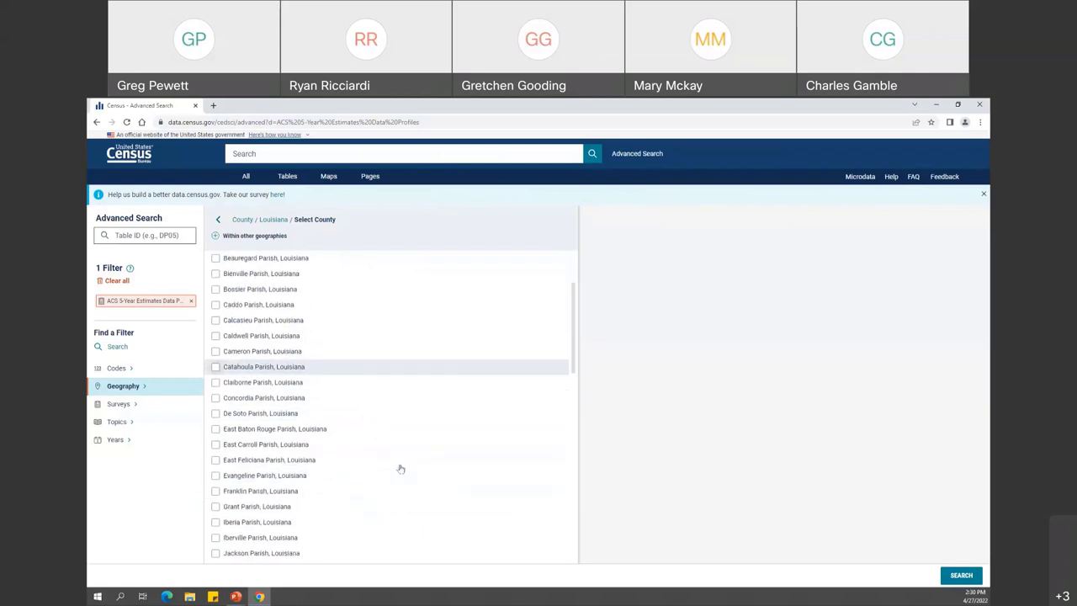
{"action": "scroll", "coordinate": [400, 468], "scroll_direction": "down", "scroll_amount": 5}
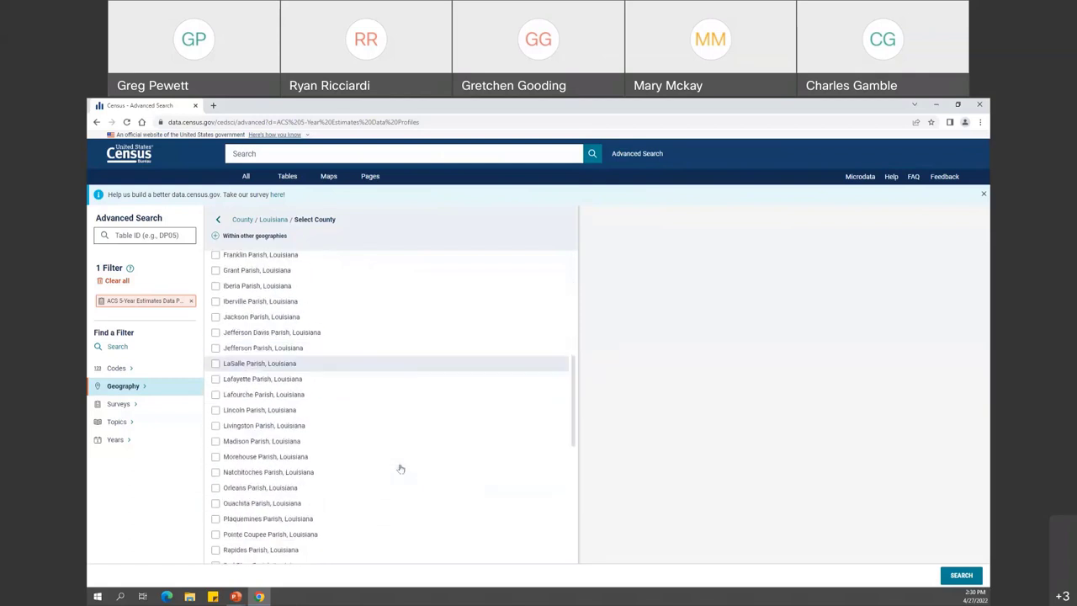
{"action": "scroll", "coordinate": [402, 471], "scroll_direction": "down", "scroll_amount": 3}
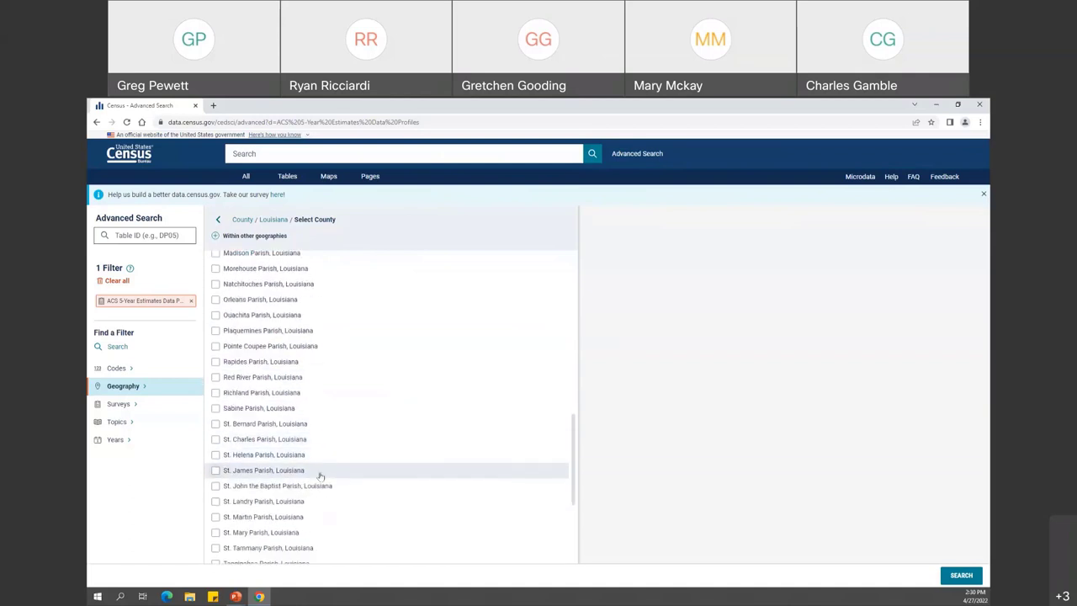
{"action": "left_click", "coordinate": [320, 476]}
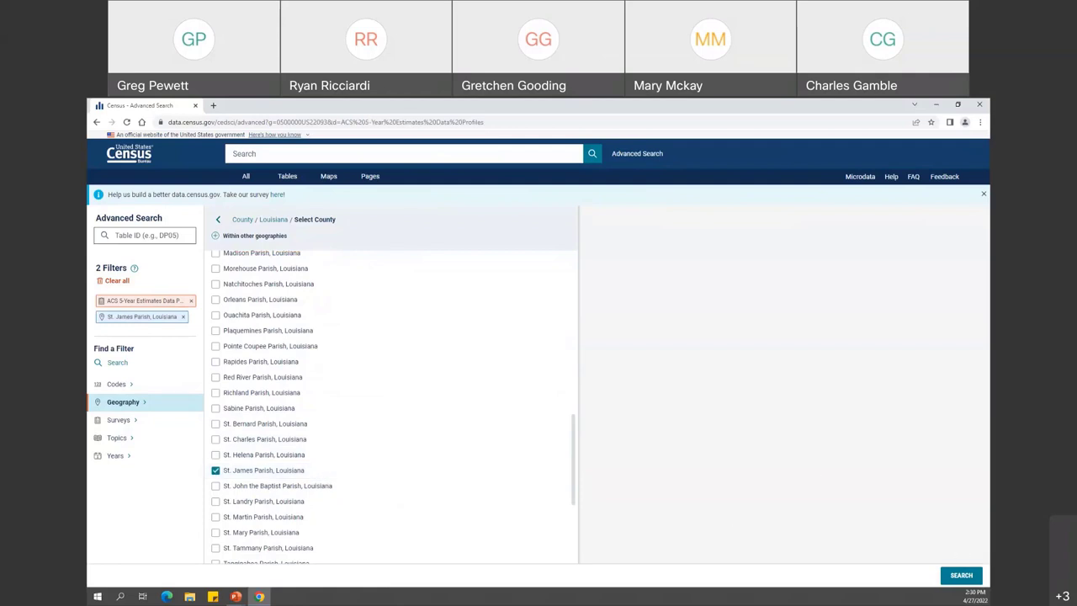
{"action": "left_click", "coordinate": [961, 575]}
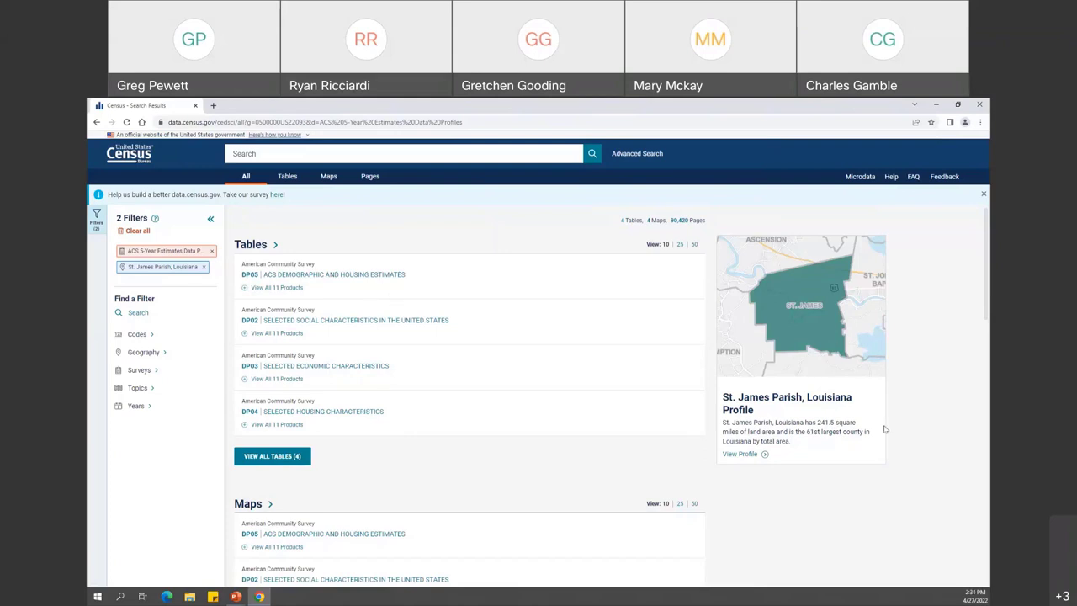
- Open the DP05 ACS Demographic and Housing Estimates table and examine its sex, age, race, Hispanic origin and voting-age population sections
{"action": "left_click", "coordinate": [393, 275]}
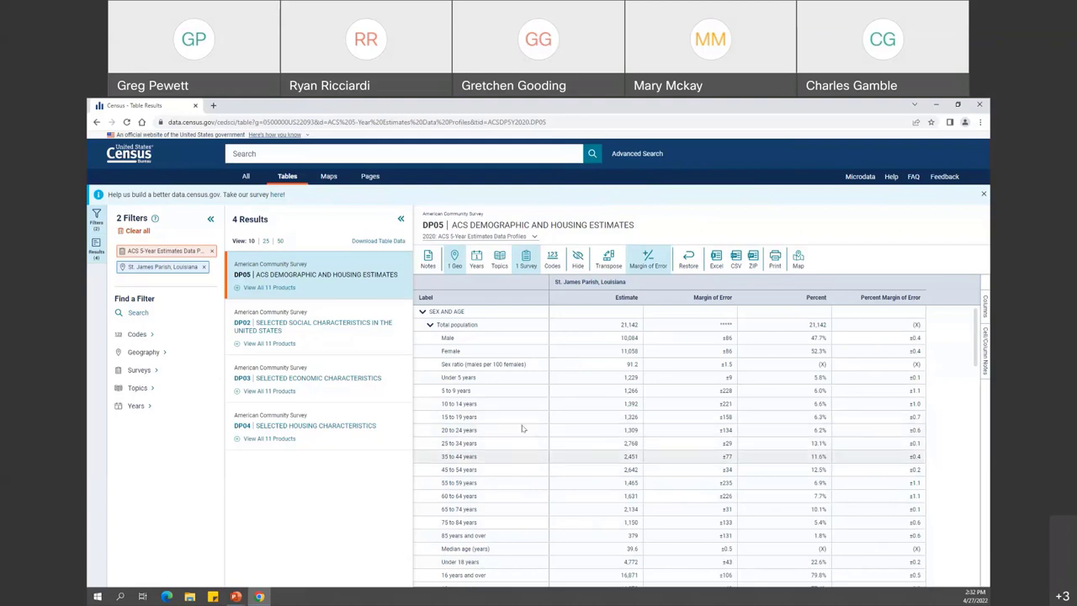
{"action": "scroll", "coordinate": [569, 406], "scroll_direction": "down", "scroll_amount": 2}
{"action": "scroll", "coordinate": [569, 406], "scroll_direction": "down", "scroll_amount": 3}
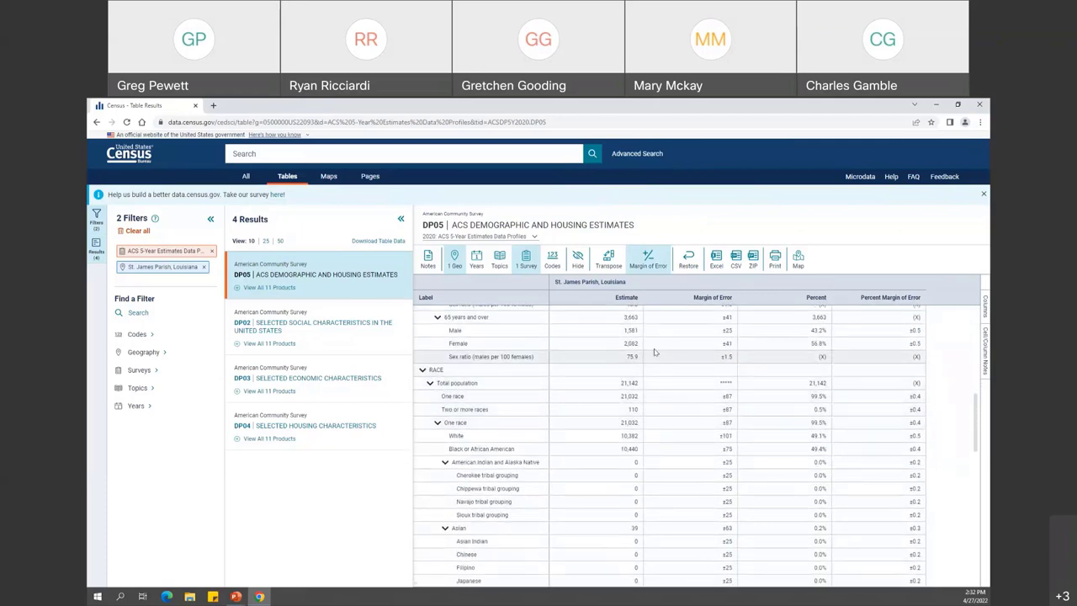
{"action": "scroll", "coordinate": [653, 370], "scroll_direction": "up", "scroll_amount": 2}
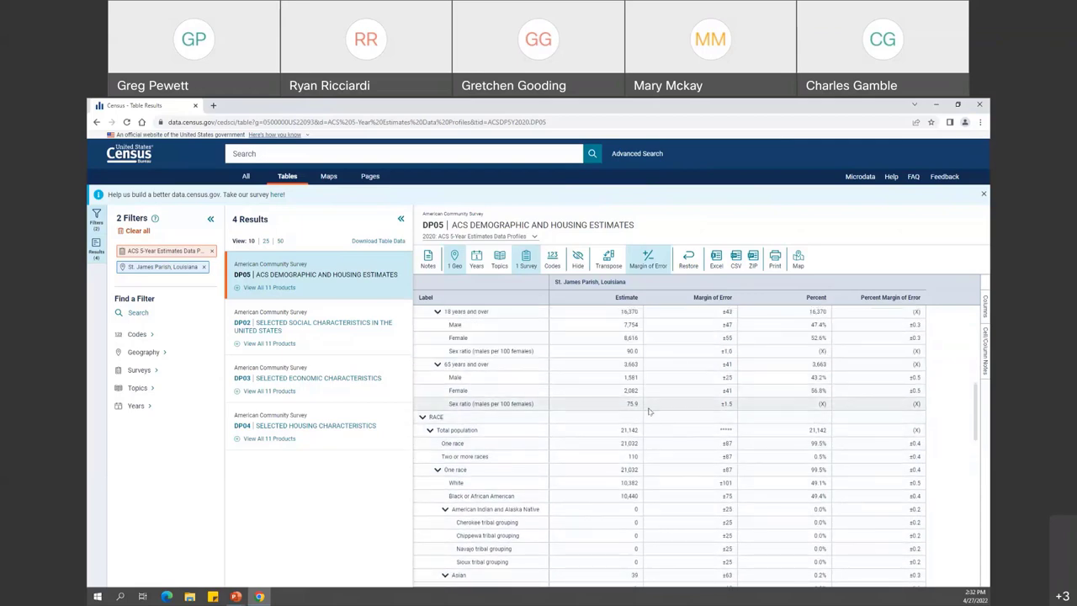
{"action": "scroll", "coordinate": [632, 418], "scroll_direction": "up", "scroll_amount": 6}
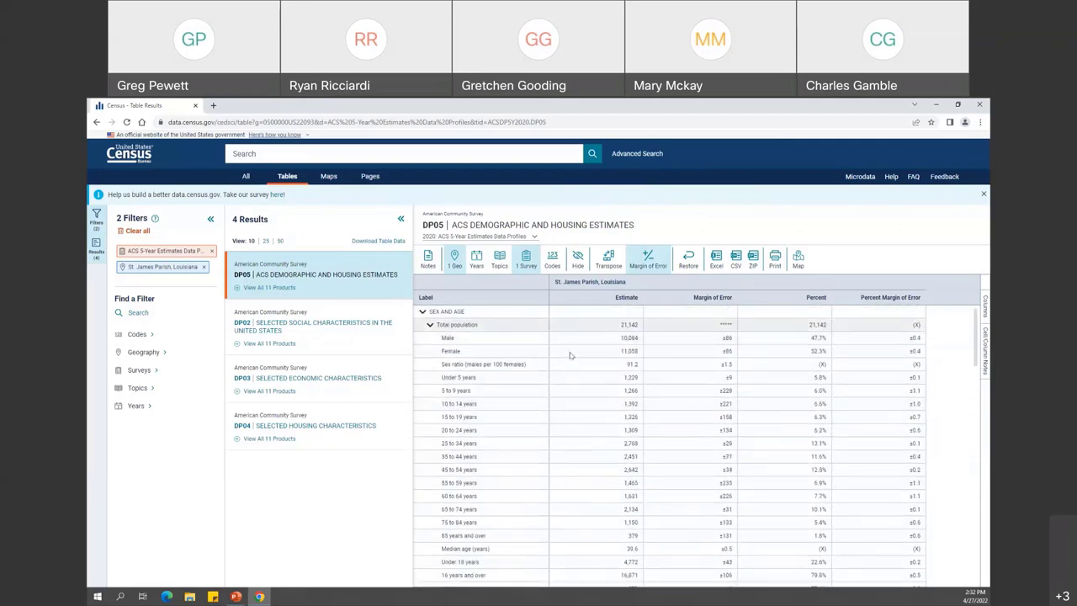
{"action": "scroll", "coordinate": [580, 379], "scroll_direction": "down", "scroll_amount": 6}
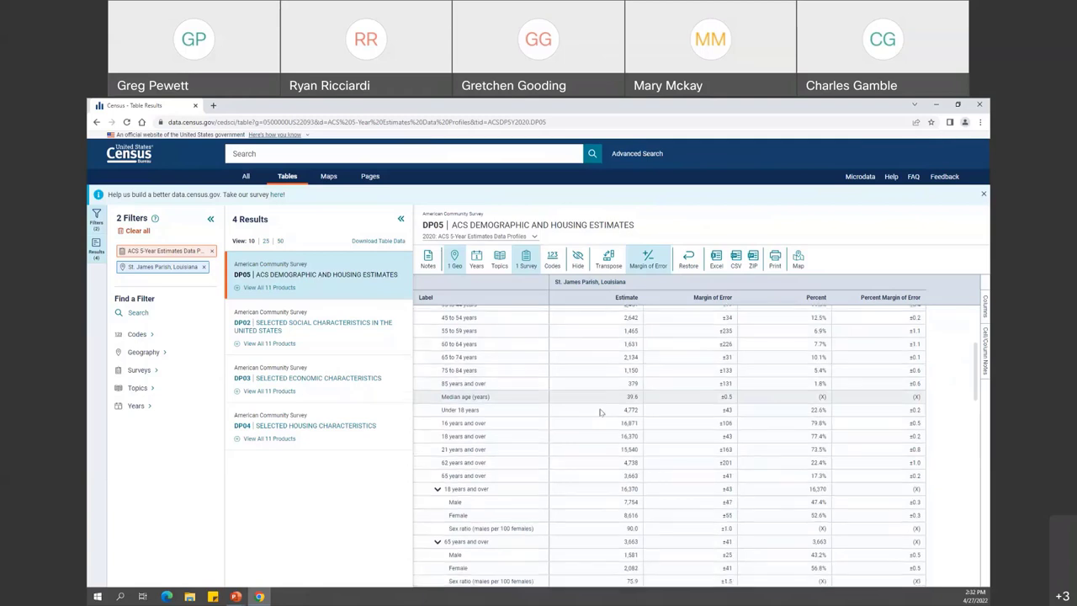
{"action": "scroll", "coordinate": [600, 412], "scroll_direction": "down", "scroll_amount": 3}
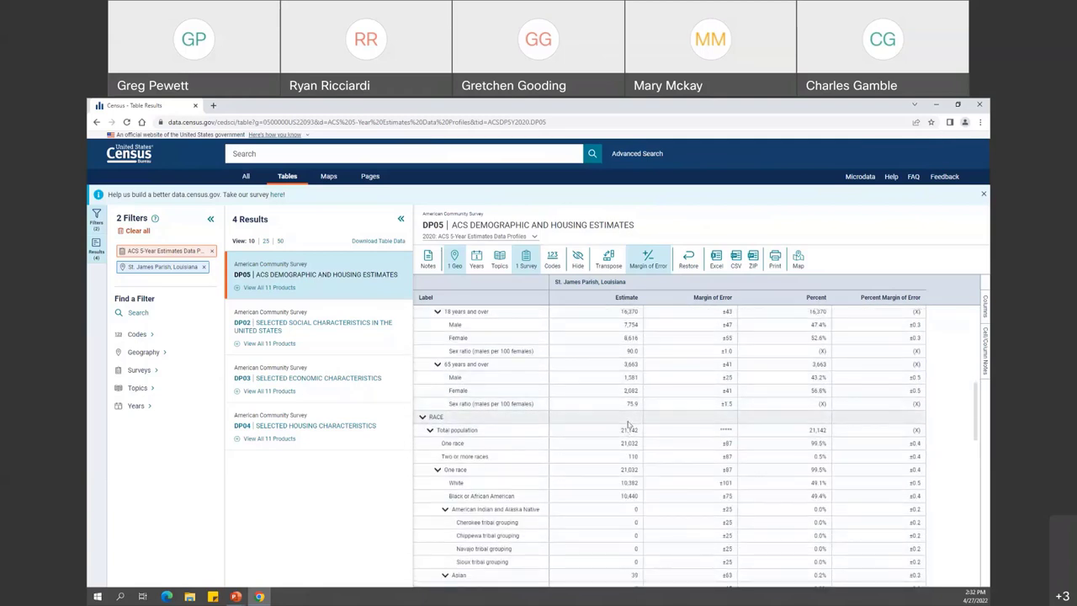
{"action": "scroll", "coordinate": [626, 427], "scroll_direction": "down", "scroll_amount": 3}
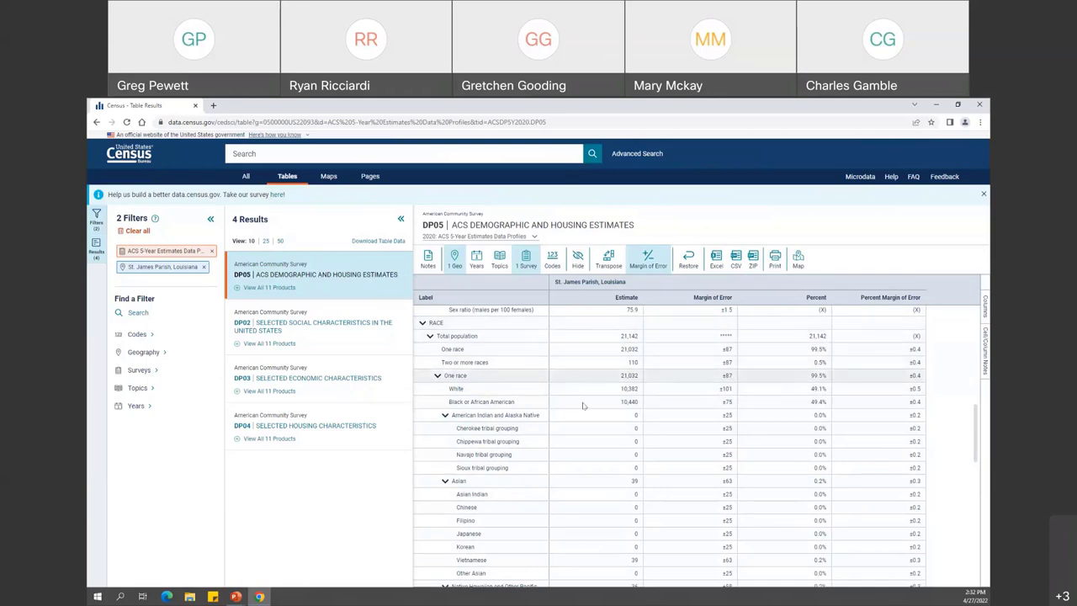
{"action": "scroll", "coordinate": [547, 378], "scroll_direction": "down", "scroll_amount": 4}
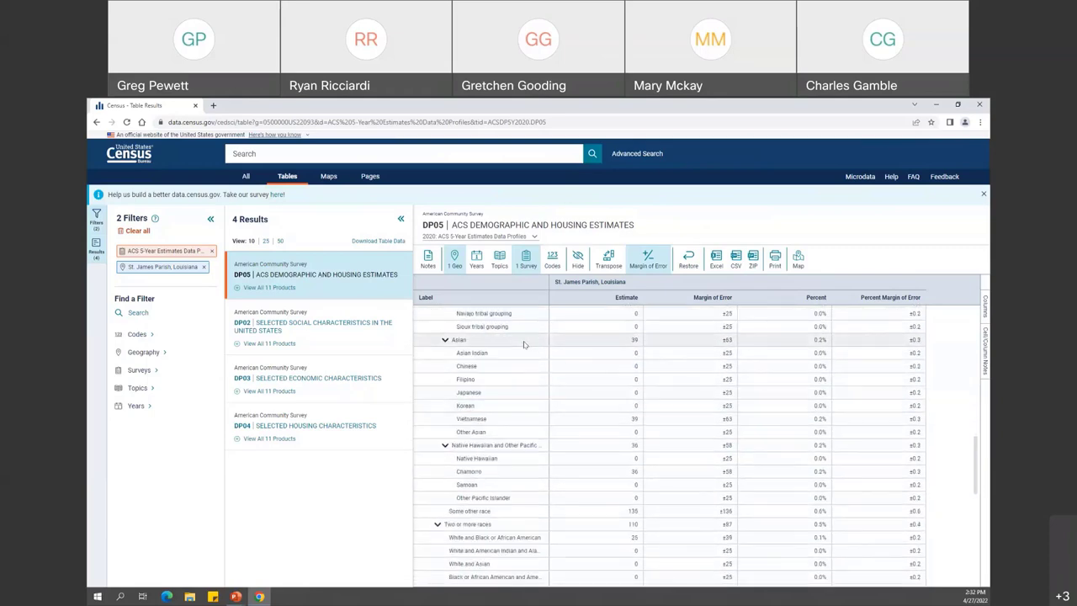
{"action": "scroll", "coordinate": [534, 359], "scroll_direction": "down", "scroll_amount": 7}
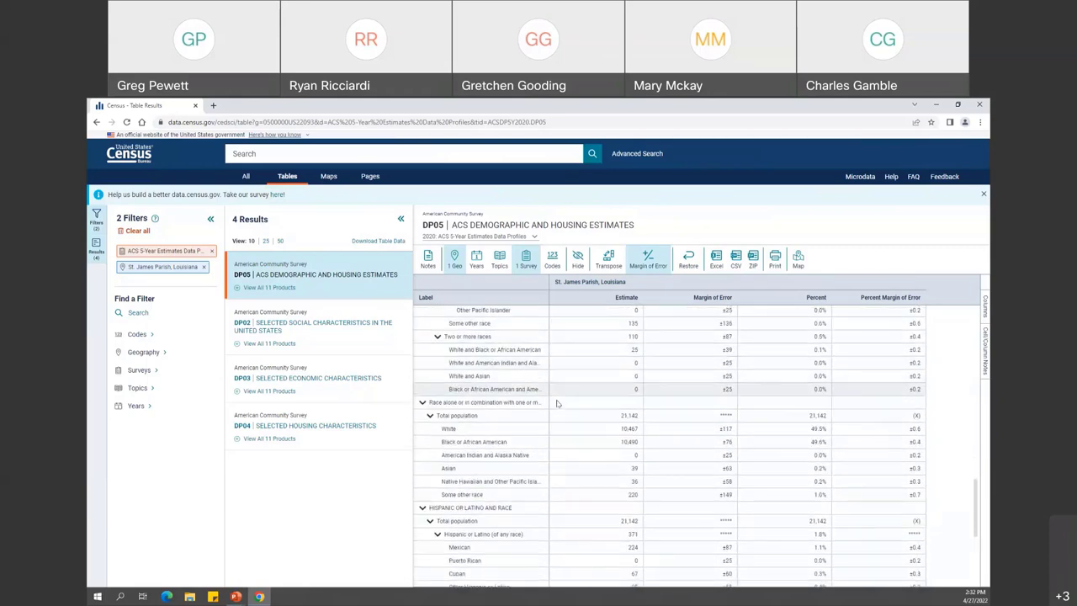
{"action": "scroll", "coordinate": [555, 408], "scroll_direction": "down", "scroll_amount": 5}
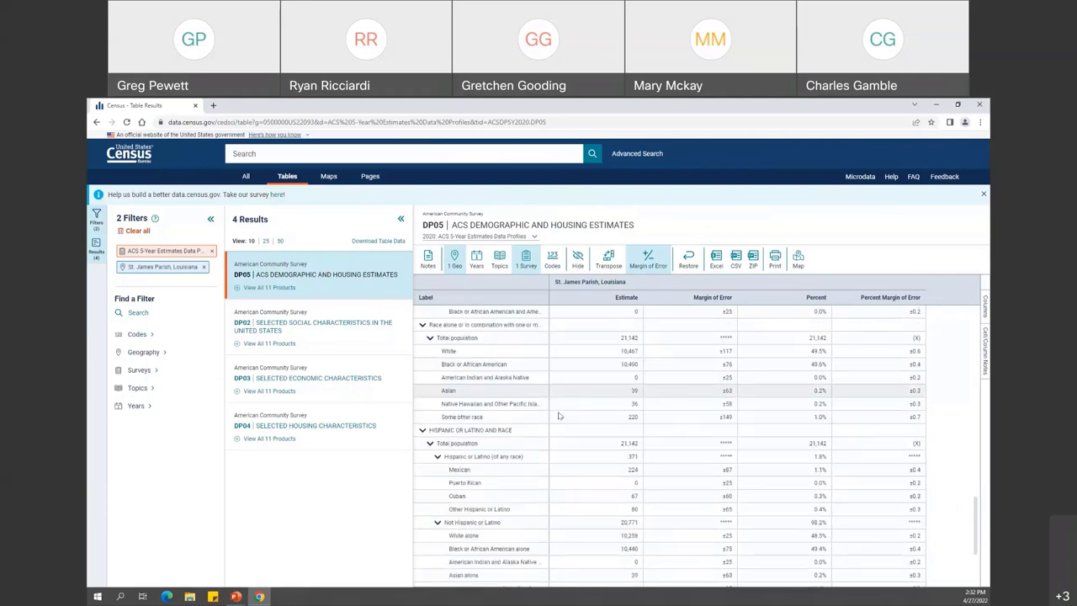
{"action": "scroll", "coordinate": [587, 442], "scroll_direction": "down", "scroll_amount": 2}
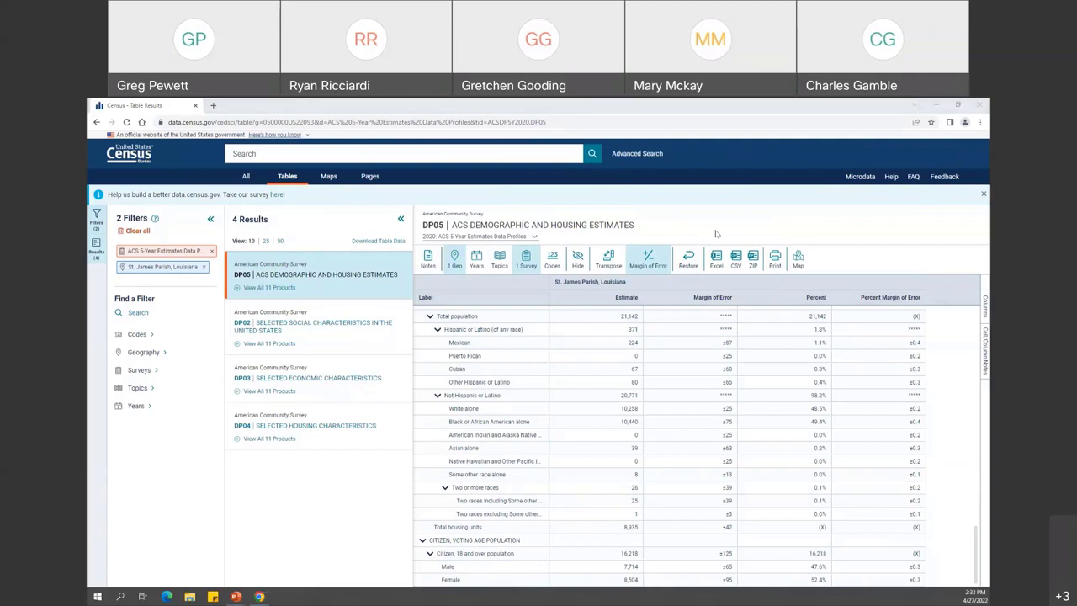
{"action": "key", "text": "alt+Tab"}
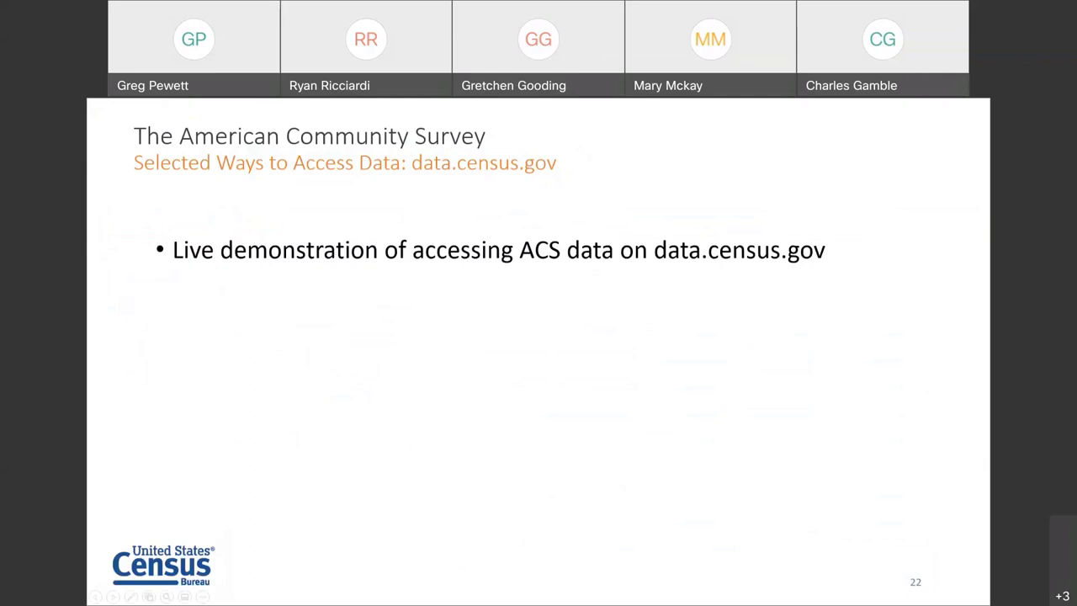
{"action": "key", "text": "Right"}
{"action": "key", "text": "Right"}
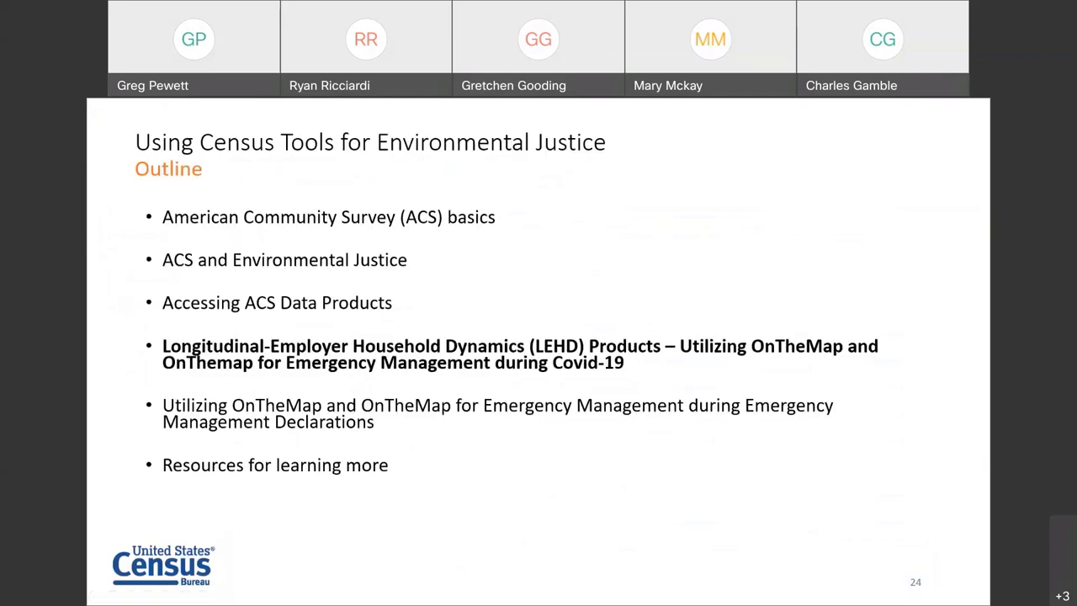
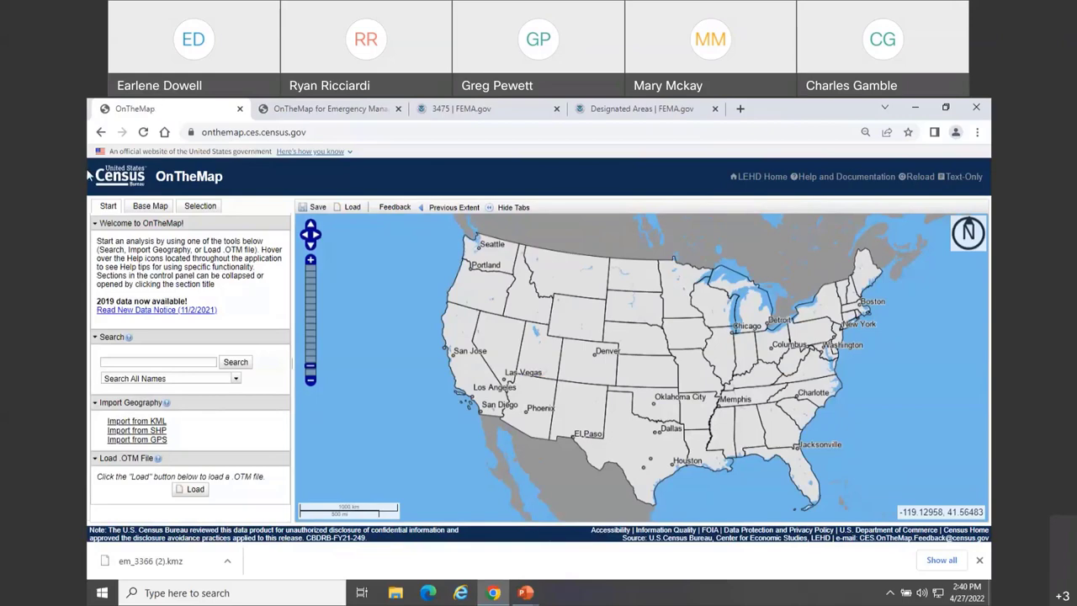
- Search OnTheMap for "Minnehaha" and select Minnehaha County, SD as the selection area
{"action": "left_click", "coordinate": [154, 363]}
{"action": "type", "text": "Minnehaha"}
{"action": "left_click", "coordinate": [229, 362]}
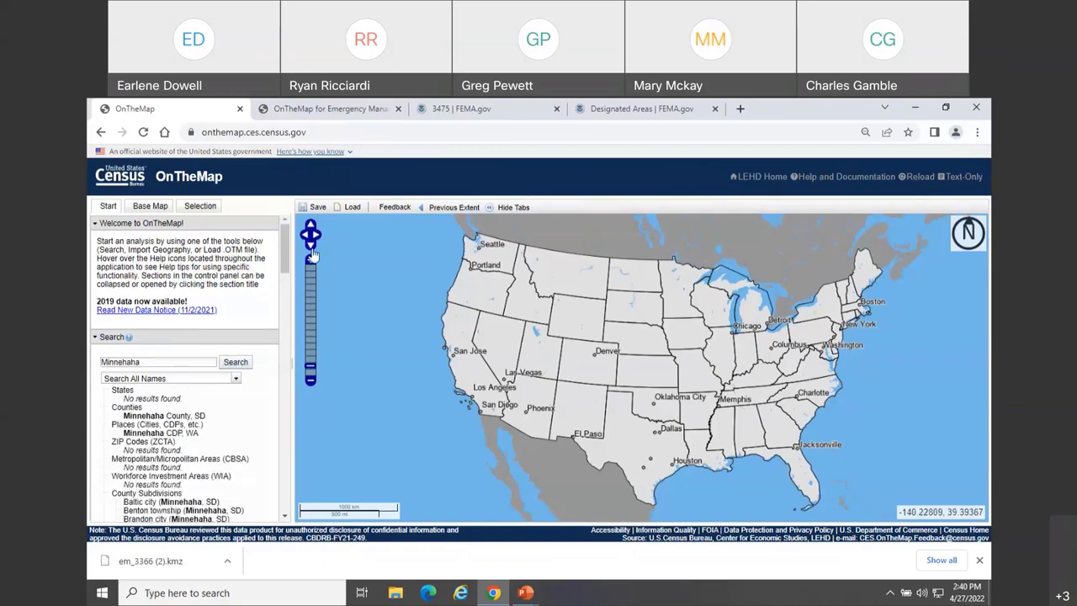
{"action": "left_click_drag", "start_coordinate": [285, 243], "coordinate": [284, 269]}
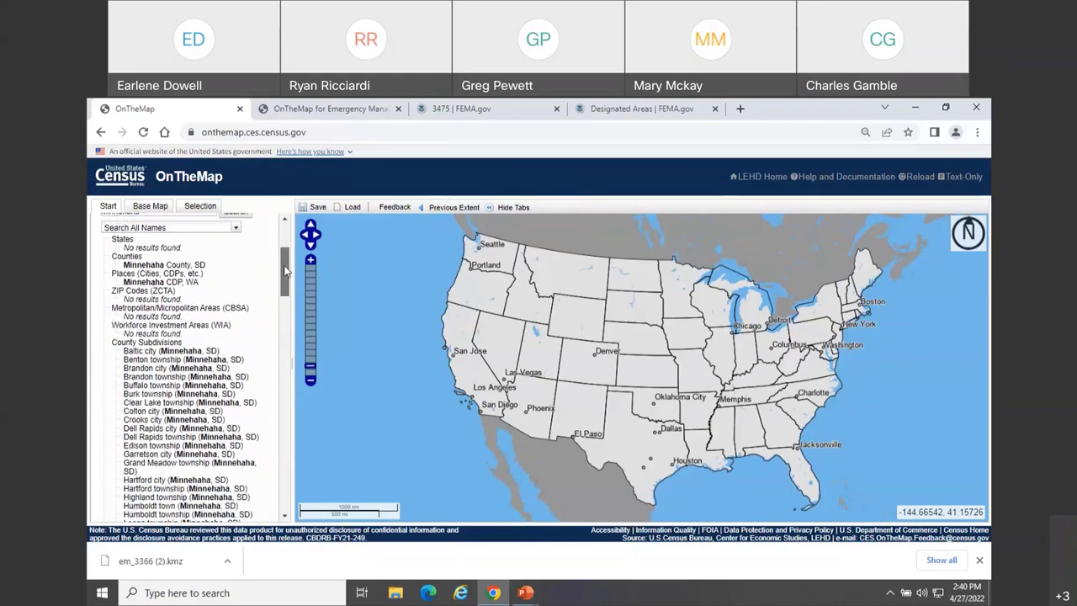
{"action": "left_click", "coordinate": [163, 266]}
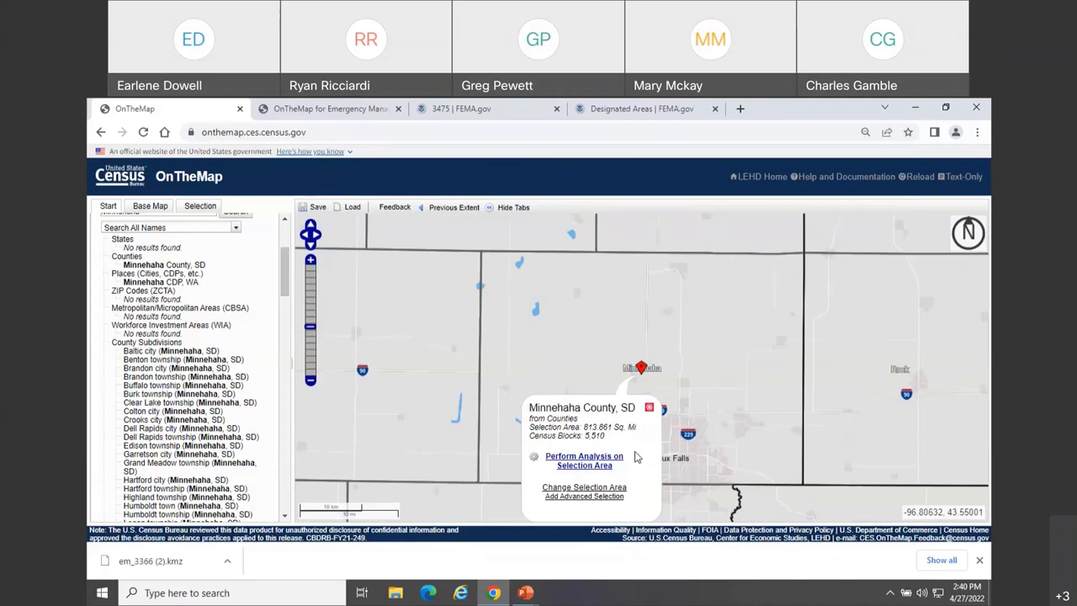
- Run a Destination analysis on the Minnehaha County selection area with Counties as the destination type
{"action": "left_click", "coordinate": [587, 465]}
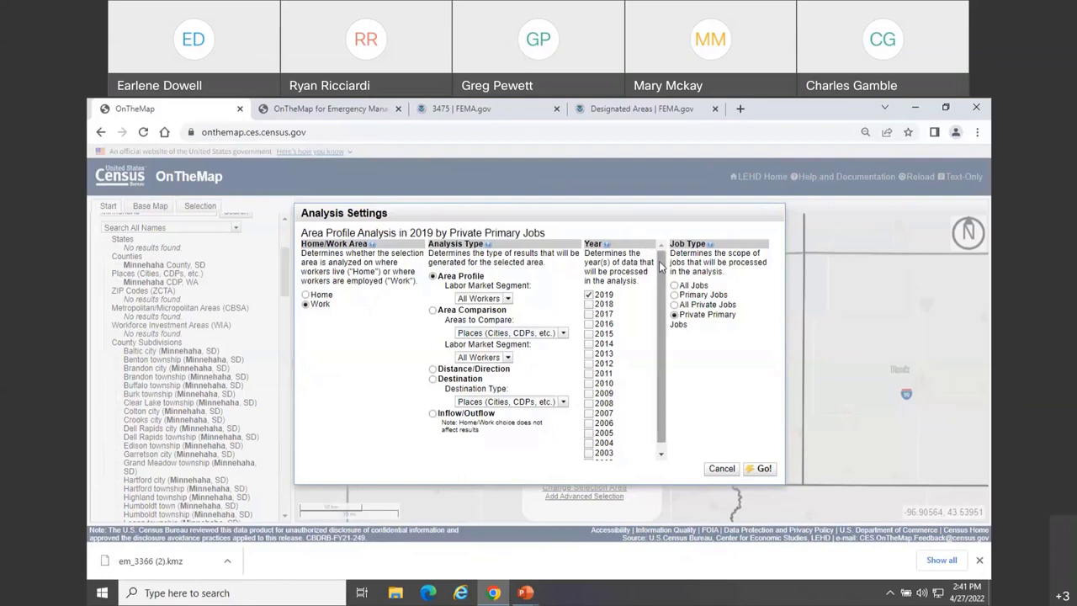
{"action": "scroll", "coordinate": [637, 323], "scroll_direction": "down", "scroll_amount": 1}
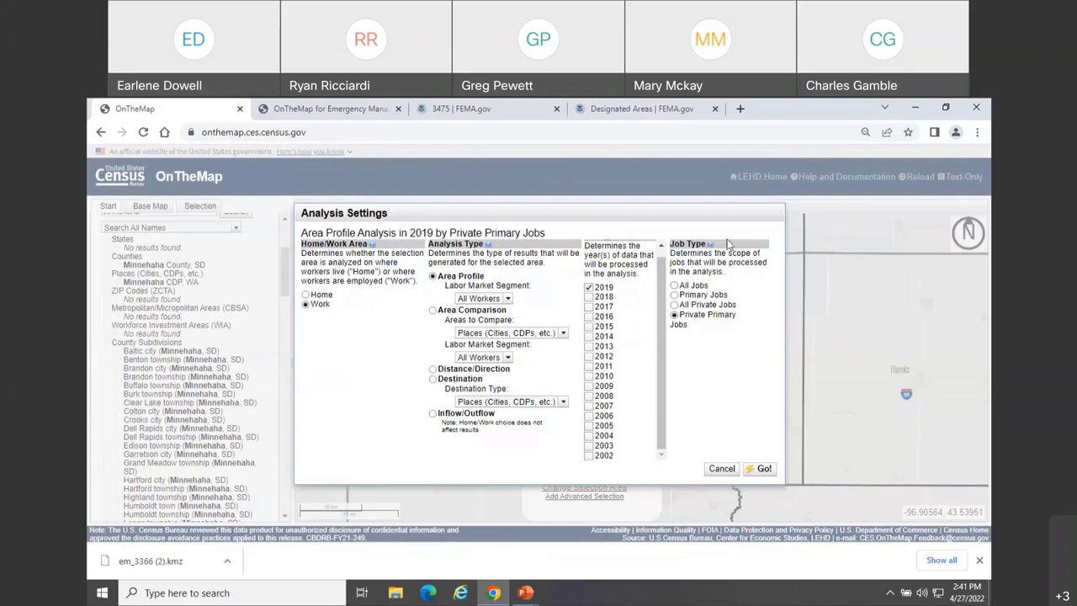
{"action": "mouse_move", "coordinate": [709, 245]}
{"action": "left_click", "coordinate": [434, 379]}
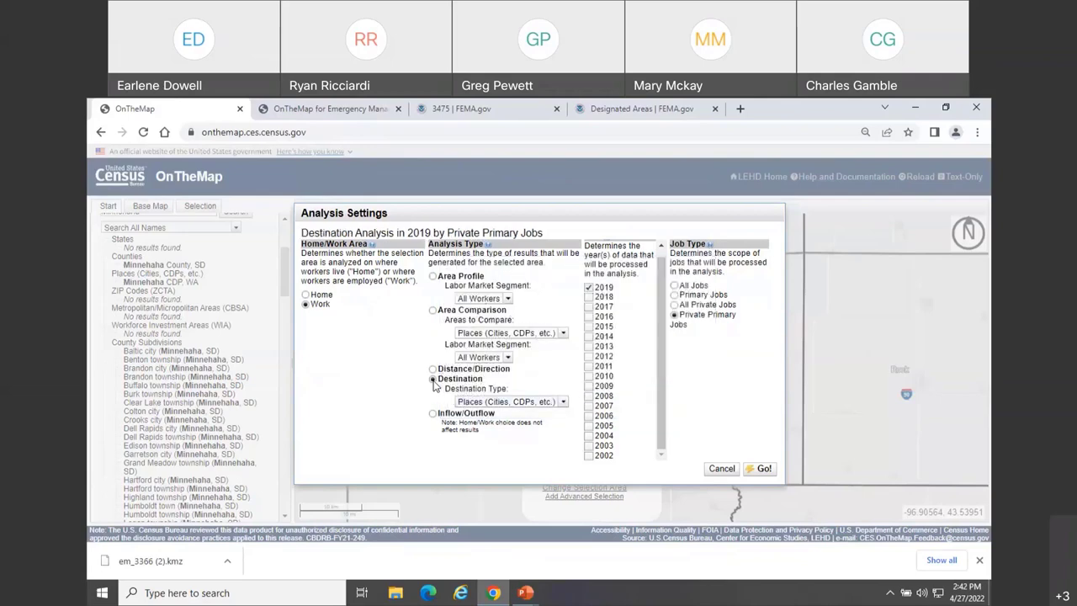
{"action": "left_click", "coordinate": [563, 403]}
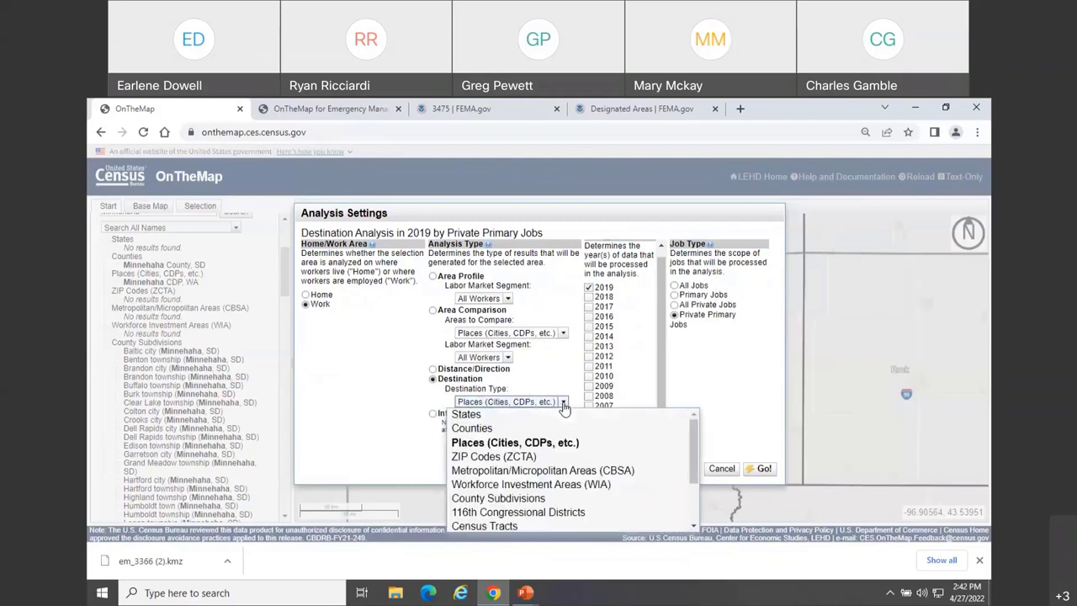
{"action": "left_click", "coordinate": [540, 430]}
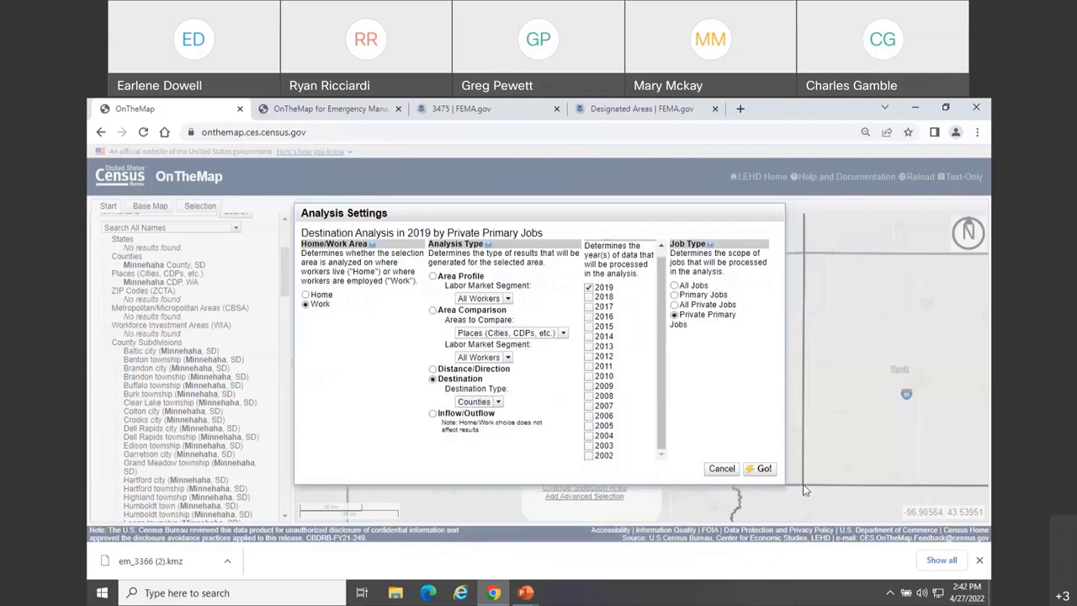
{"action": "left_click", "coordinate": [762, 471]}
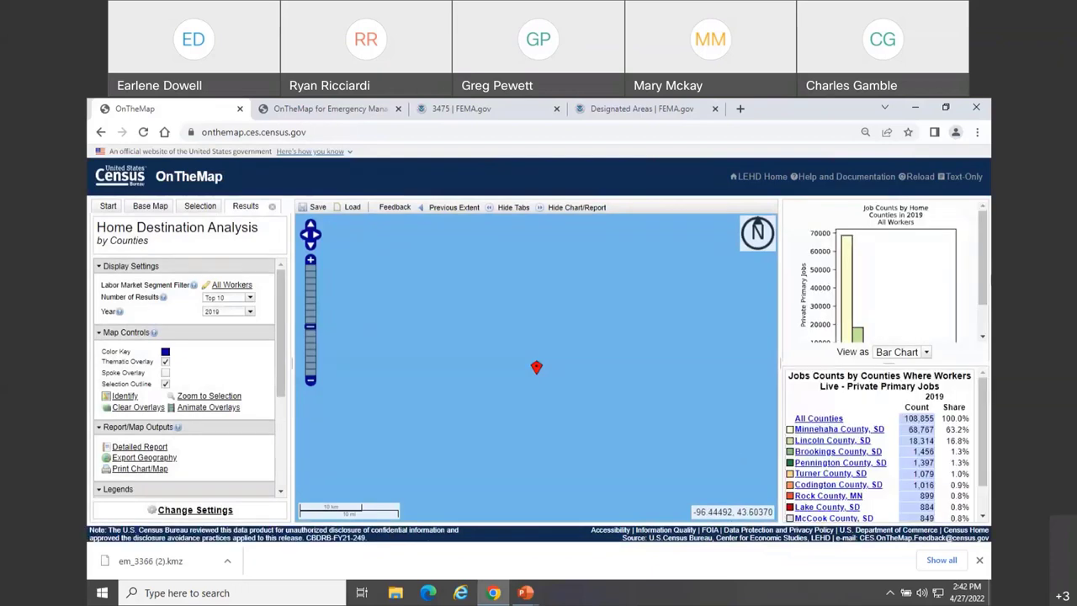
- Review the job counts by county and turn on the spoke overlay for the destination map
{"action": "scroll", "coordinate": [986, 281], "scroll_direction": "down", "scroll_amount": 1}
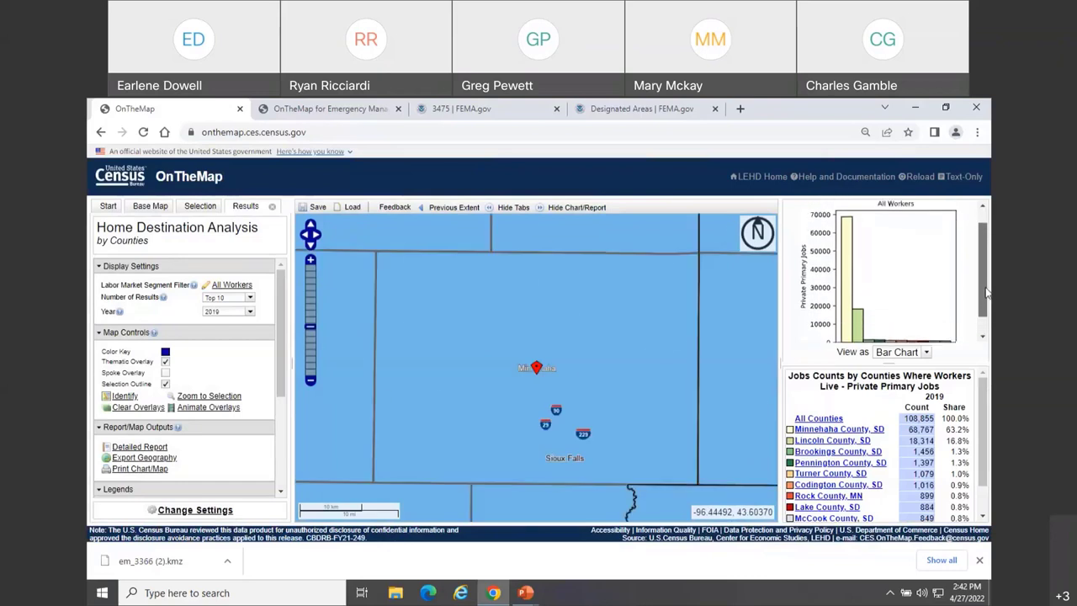
{"action": "left_click_drag", "start_coordinate": [982, 417], "coordinate": [985, 443]}
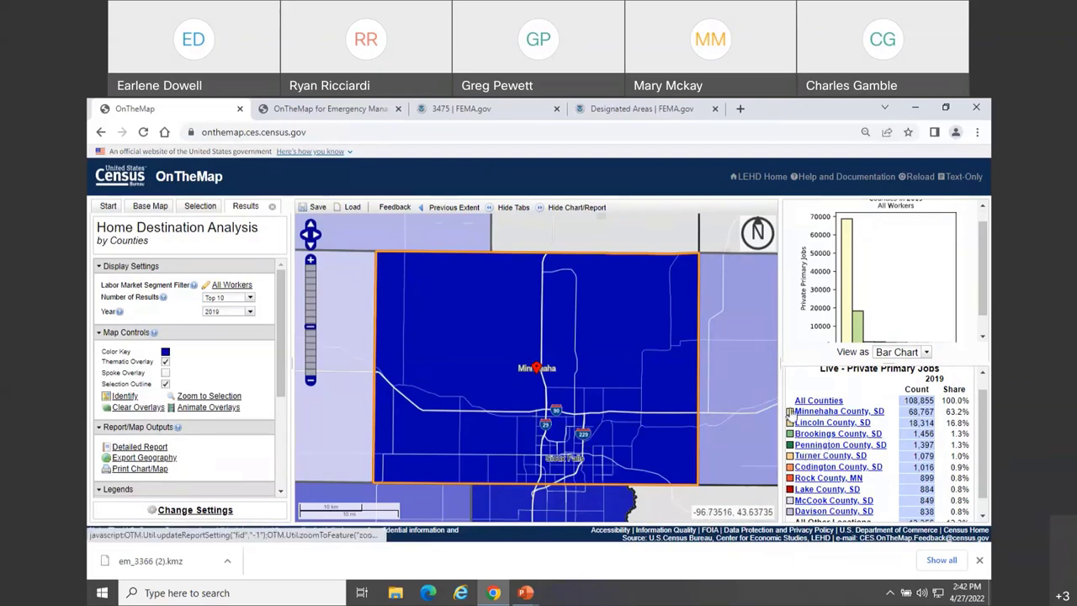
{"action": "left_click", "coordinate": [166, 373]}
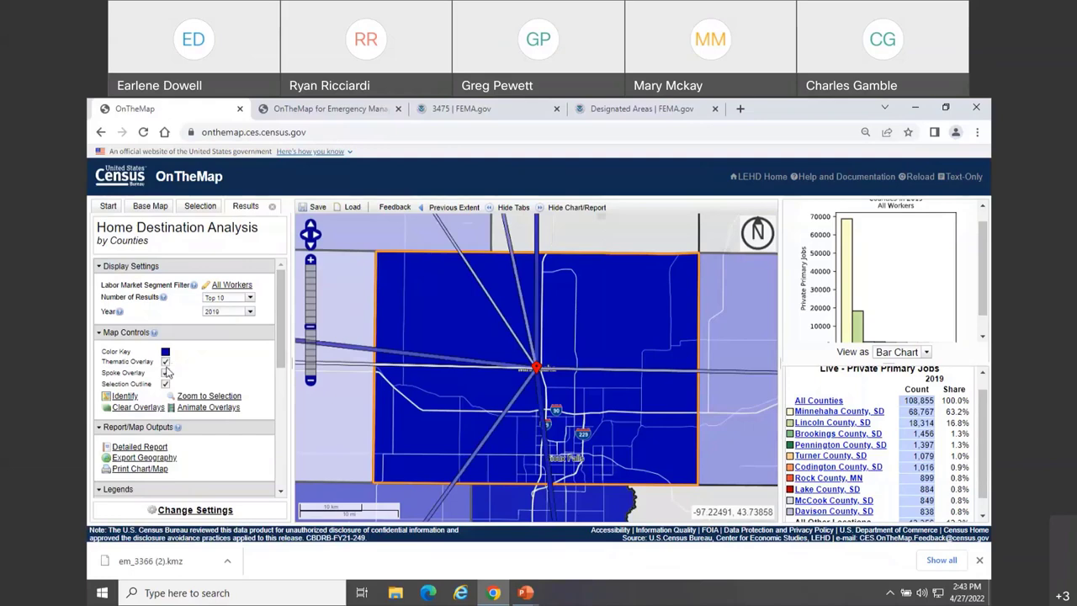
{"action": "left_click", "coordinate": [311, 382]}
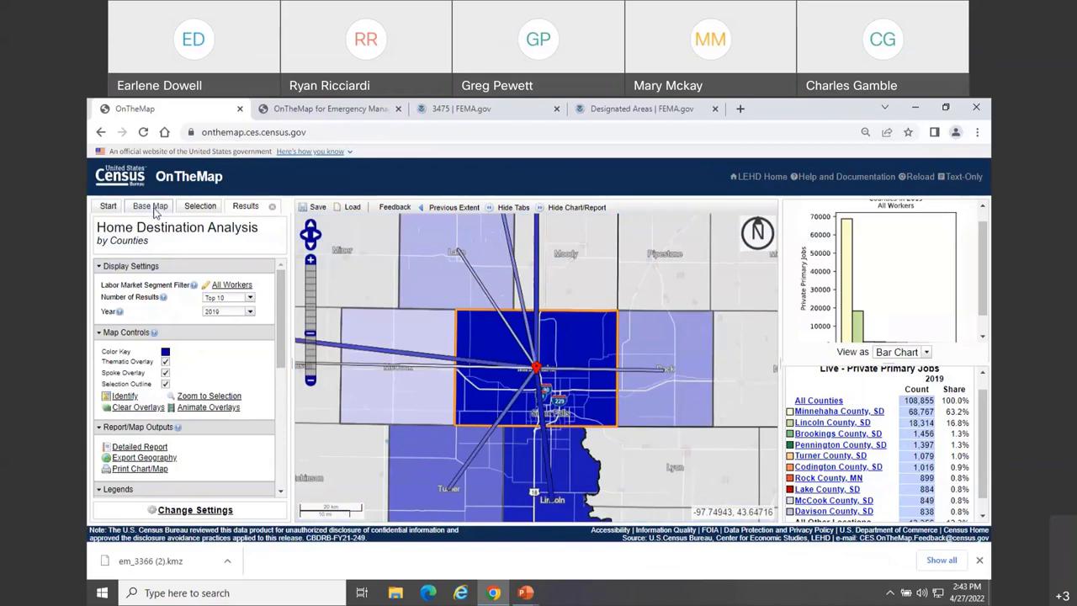
- Show labels and outlines for the Tribal Lands and Tribal Subdivisions layers on the South Dakota base map
{"action": "left_click", "coordinate": [155, 211]}
{"action": "left_click_drag", "start_coordinate": [279, 293], "coordinate": [281, 438]}
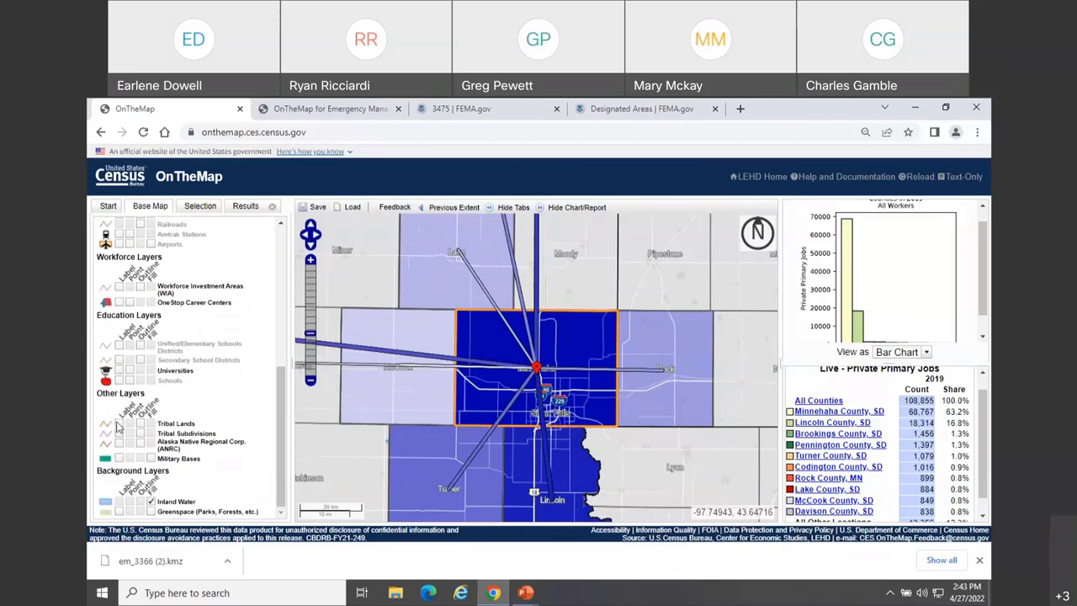
{"action": "left_click", "coordinate": [119, 424]}
{"action": "left_click", "coordinate": [118, 434]}
{"action": "left_click", "coordinate": [140, 434]}
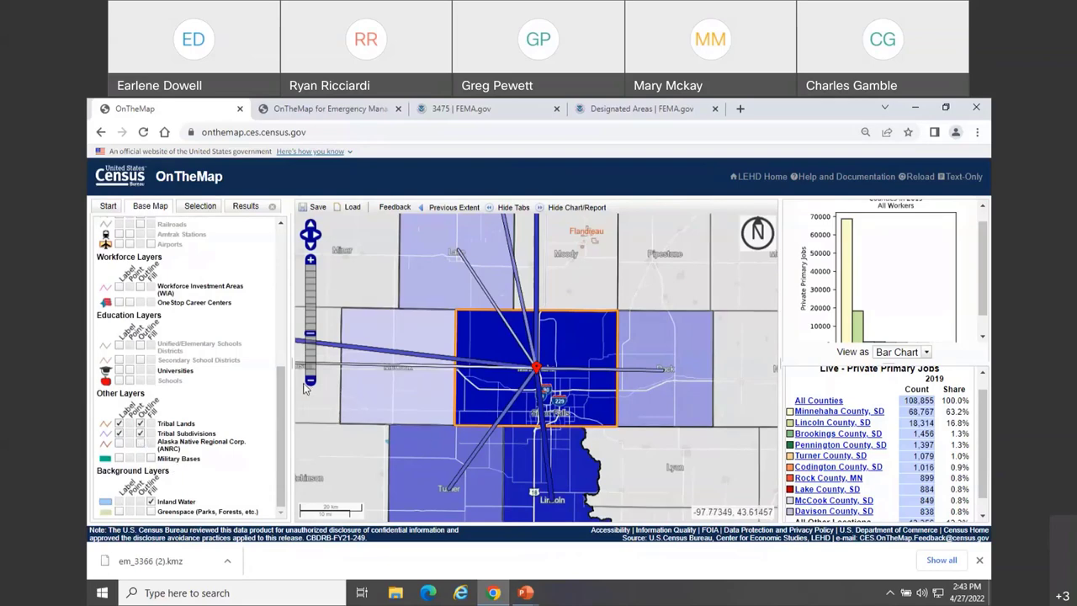
{"action": "left_click", "coordinate": [311, 383]}
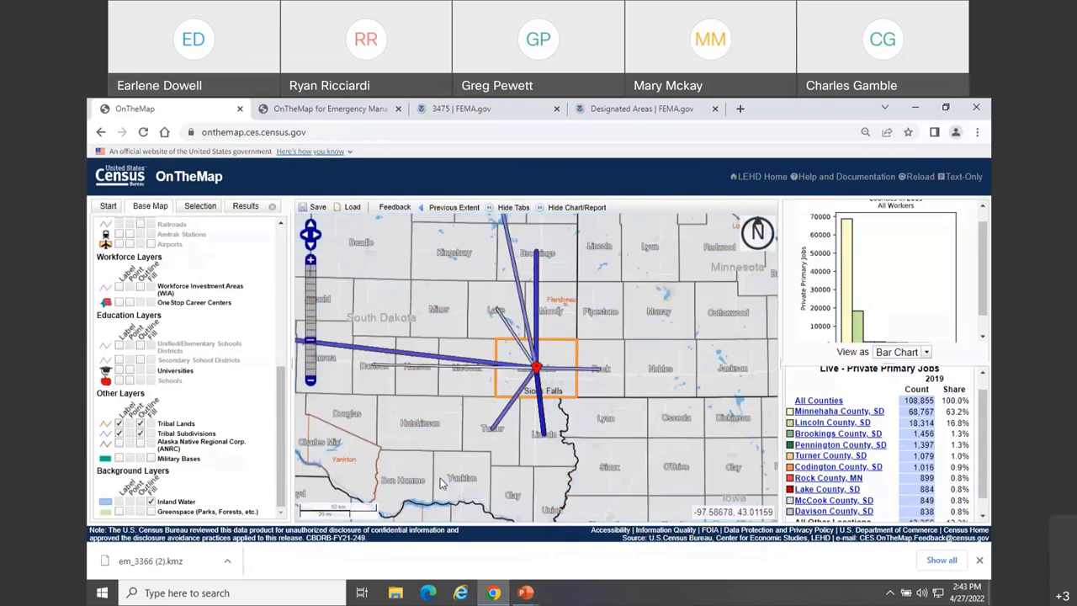
{"action": "left_click_drag", "start_coordinate": [461, 444], "coordinate": [623, 454]}
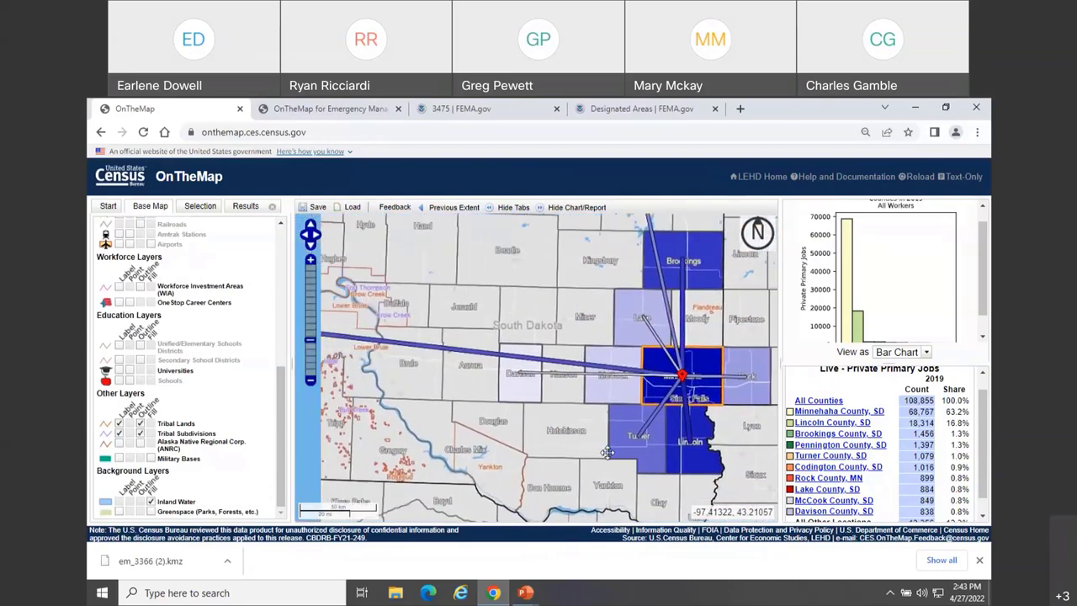
- Expand the number of destination results to the Top 25 counties and further to the Top 50
{"action": "left_click", "coordinate": [246, 204]}
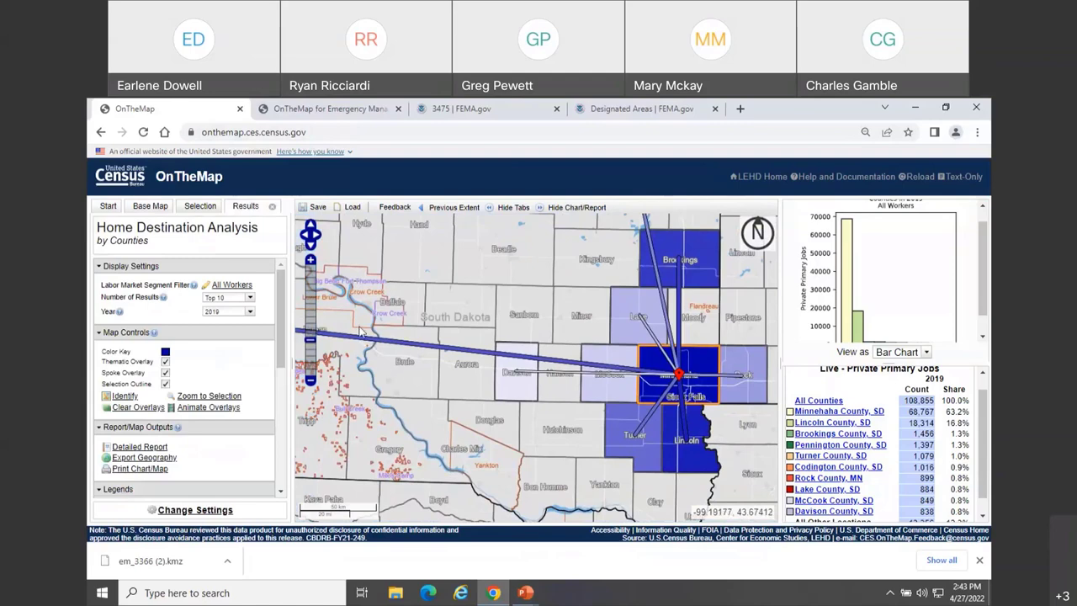
{"action": "left_click", "coordinate": [249, 298]}
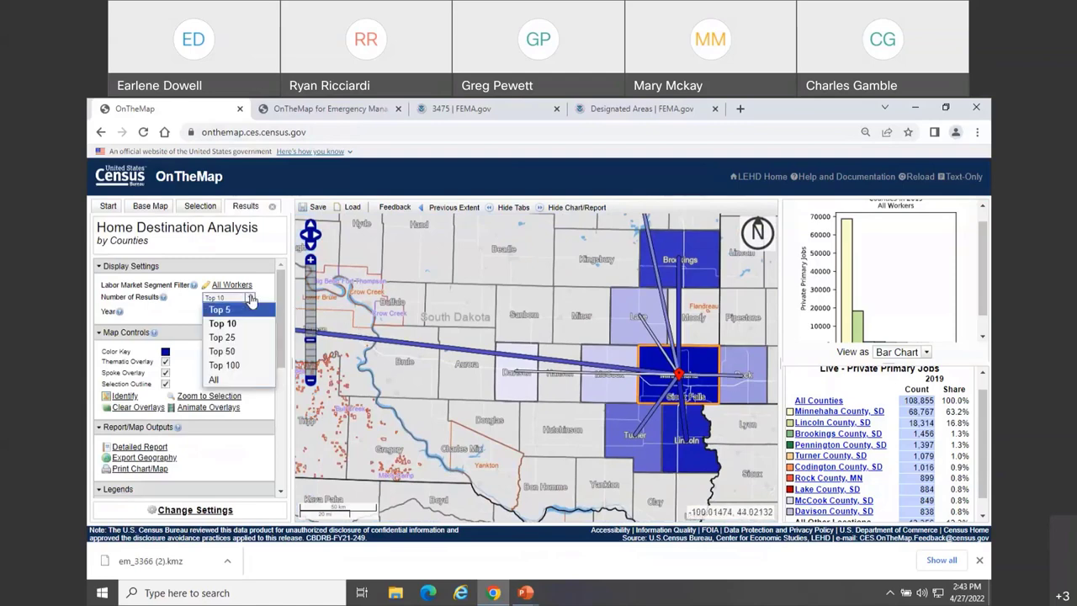
{"action": "left_click", "coordinate": [223, 337]}
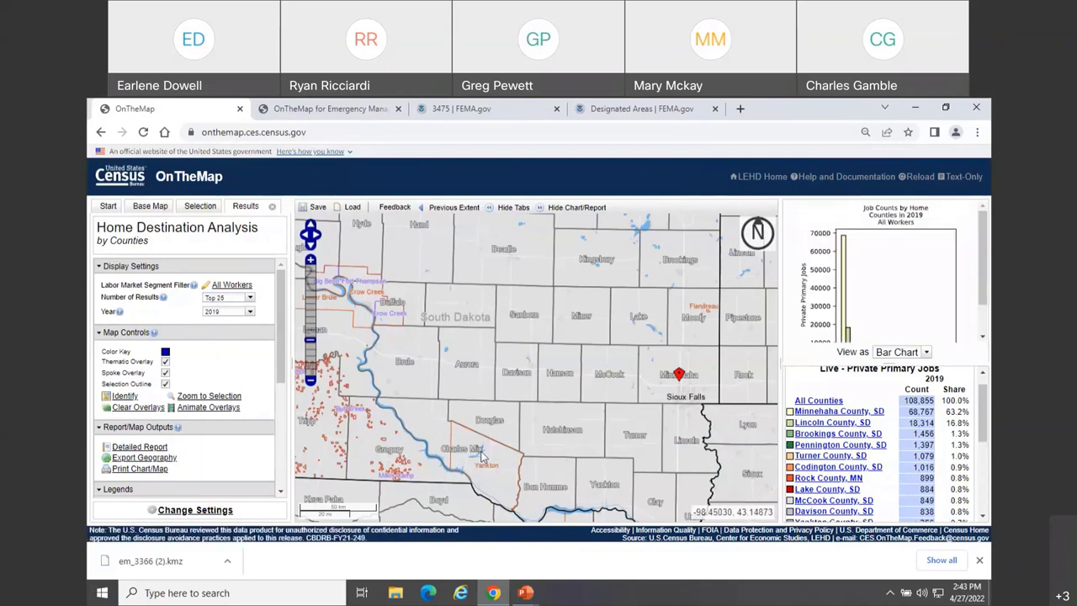
{"action": "left_click_drag", "start_coordinate": [493, 438], "coordinate": [553, 452]}
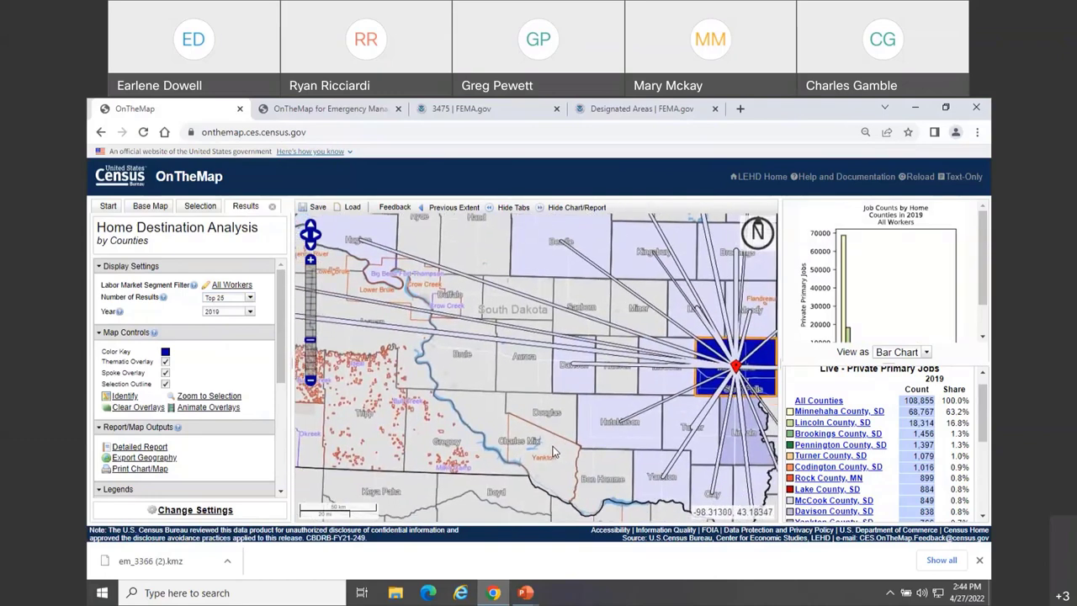
{"action": "left_click", "coordinate": [244, 298]}
{"action": "left_click", "coordinate": [223, 351]}
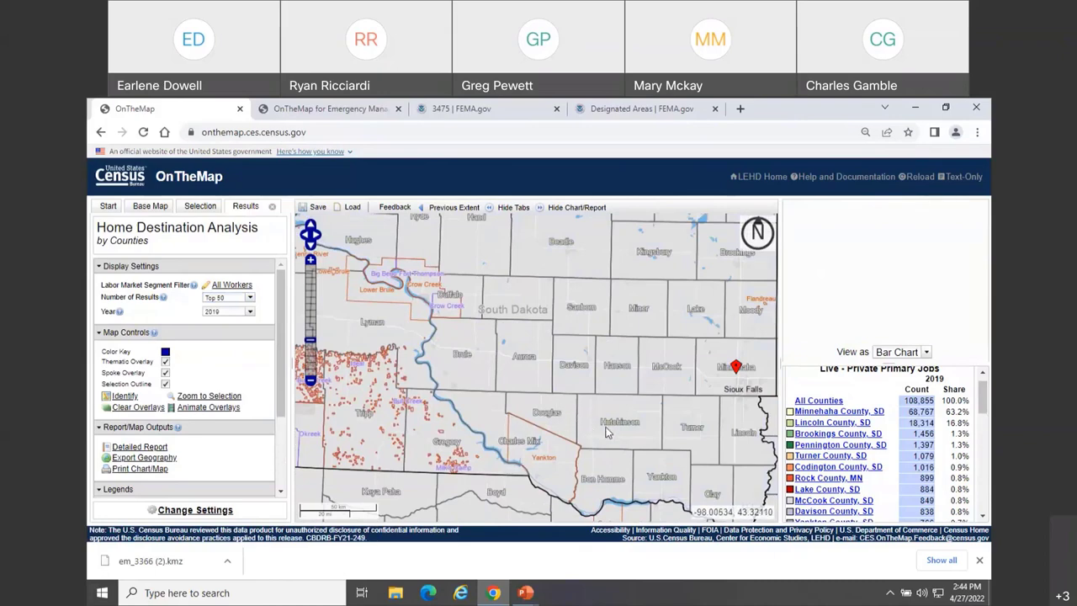
{"action": "left_click_drag", "start_coordinate": [594, 429], "coordinate": [566, 426]}
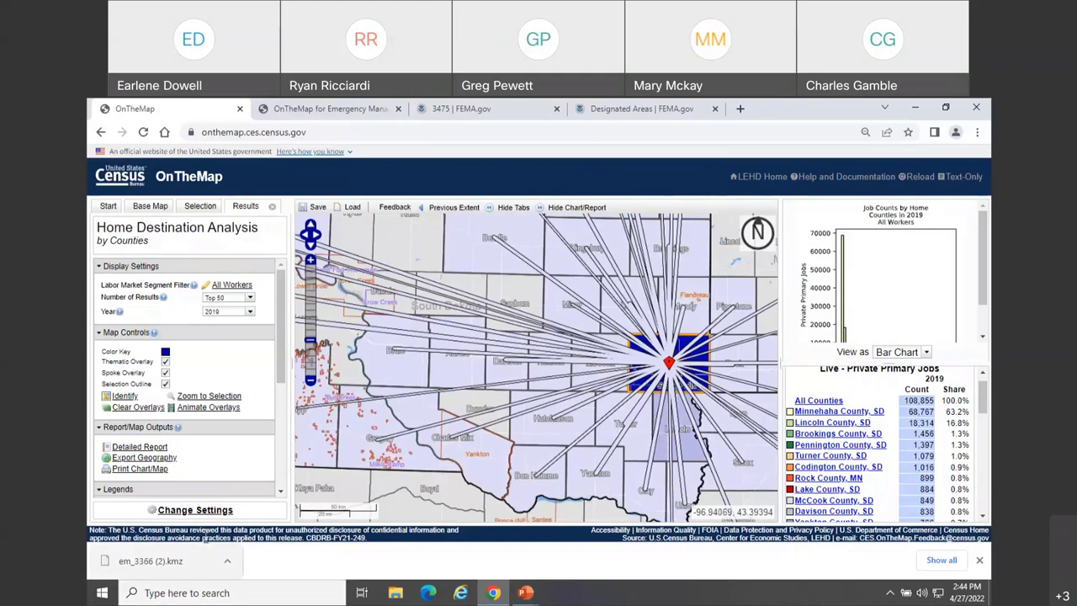
- Change the analysis type to Area Profile and rerun the analysis for the work area
{"action": "left_click", "coordinate": [208, 513]}
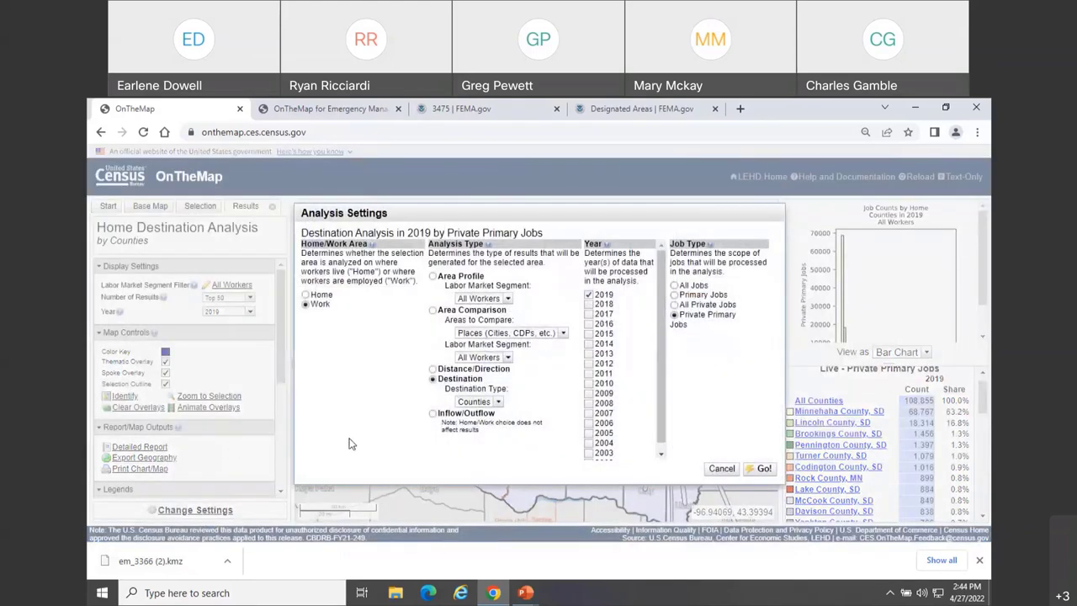
{"action": "left_click", "coordinate": [437, 279]}
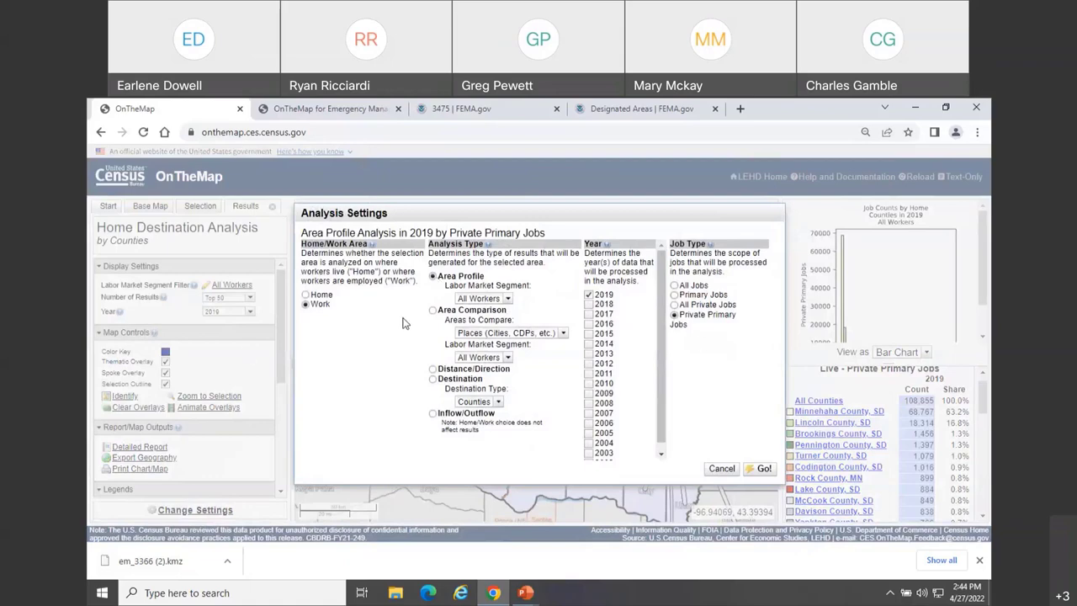
{"action": "left_click", "coordinate": [763, 470]}
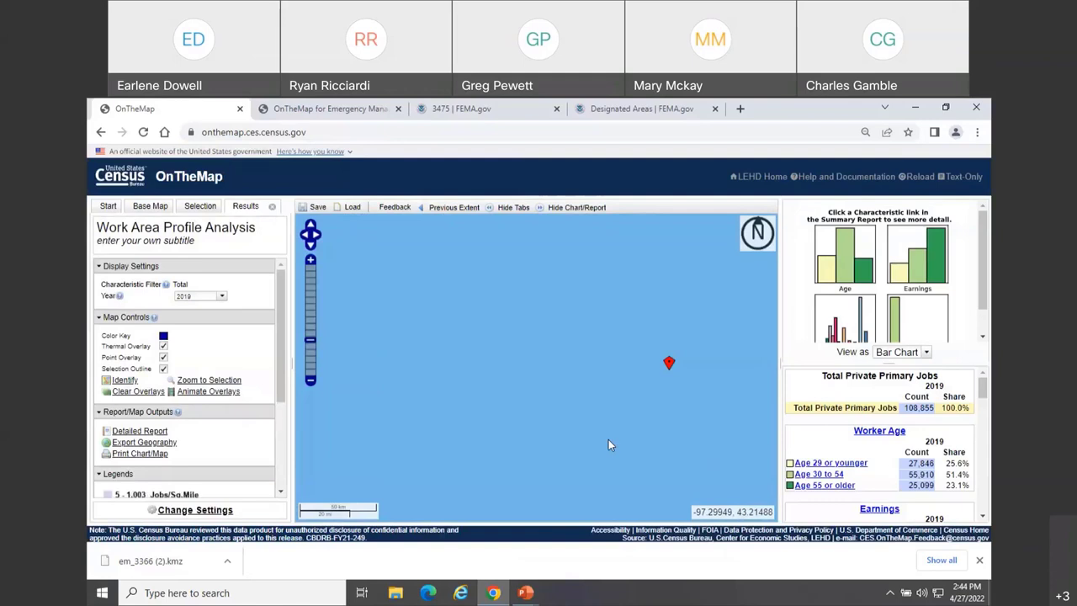
- Review the industry and worker race sections of the profile report and filter the map to American Indian or Alaska Native Alone workers
{"action": "left_click_drag", "start_coordinate": [983, 391], "coordinate": [983, 432]}
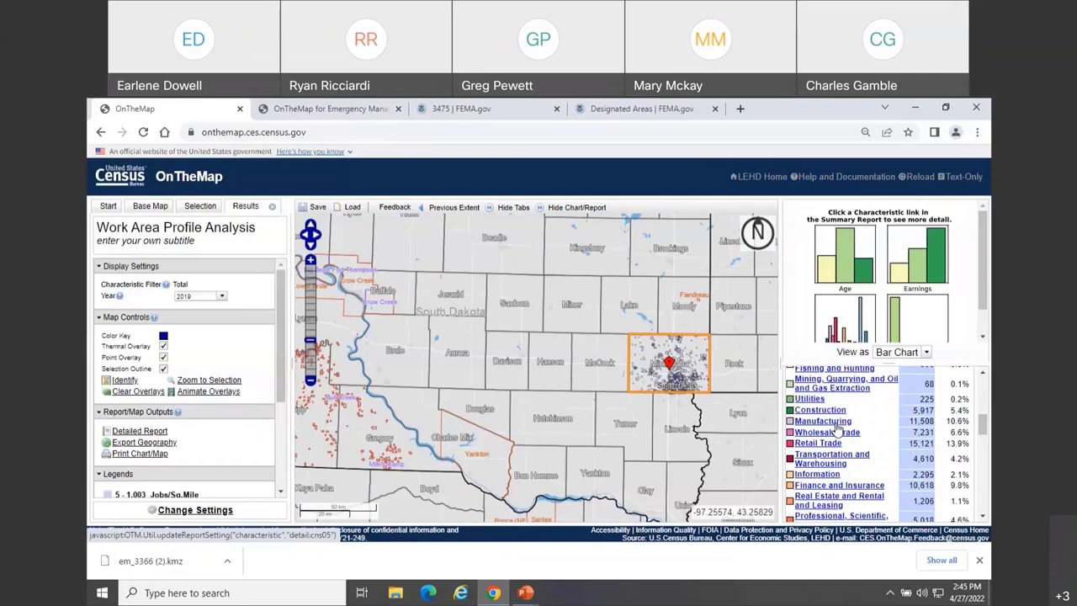
{"action": "left_click_drag", "start_coordinate": [982, 427], "coordinate": [969, 484]}
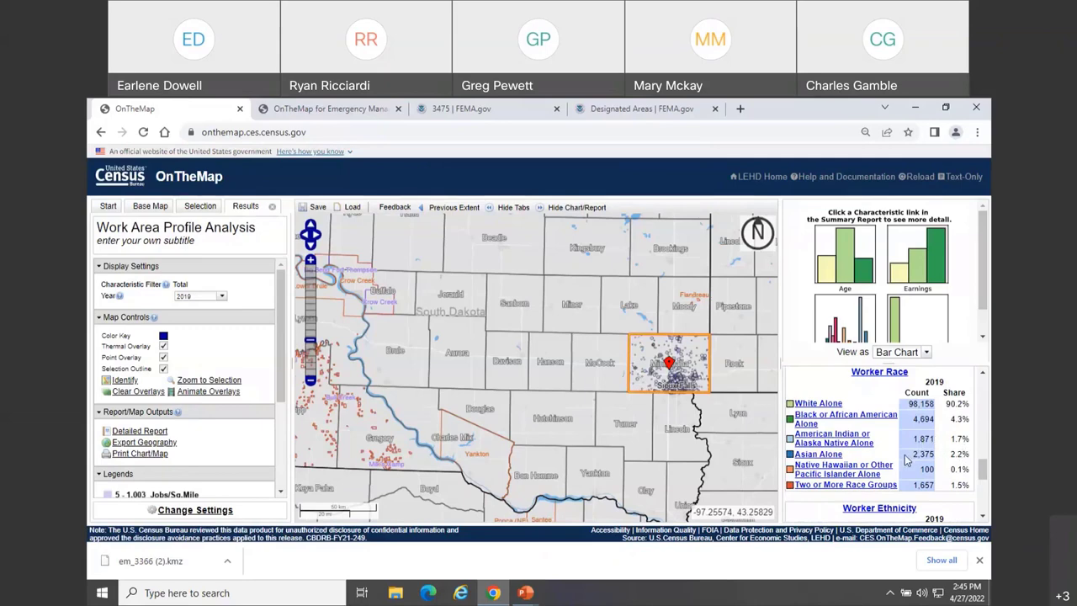
{"action": "left_click", "coordinate": [844, 448]}
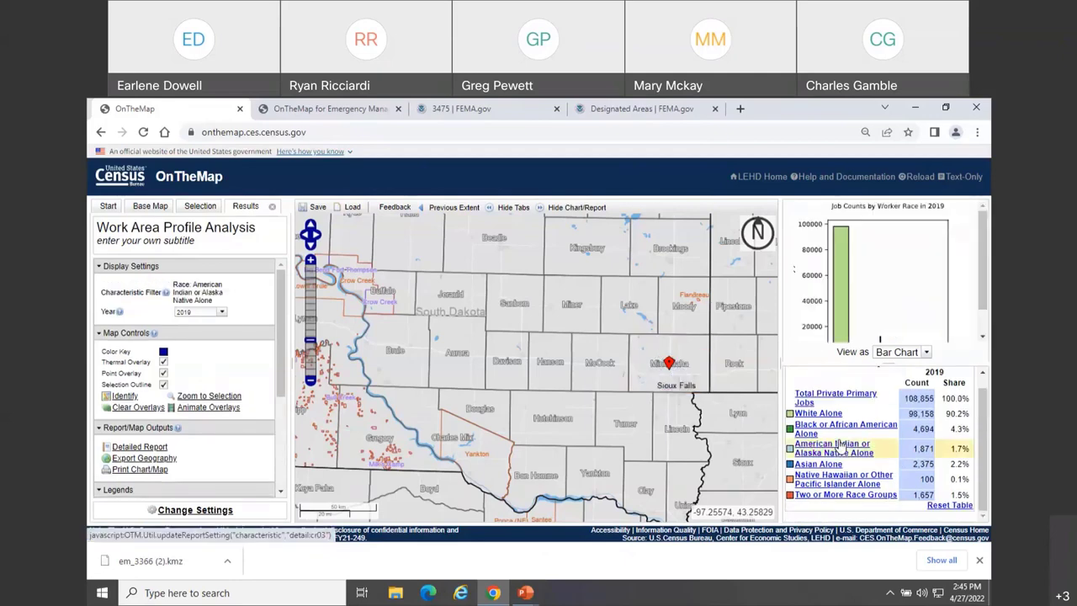
{"action": "left_click", "coordinate": [310, 261]}
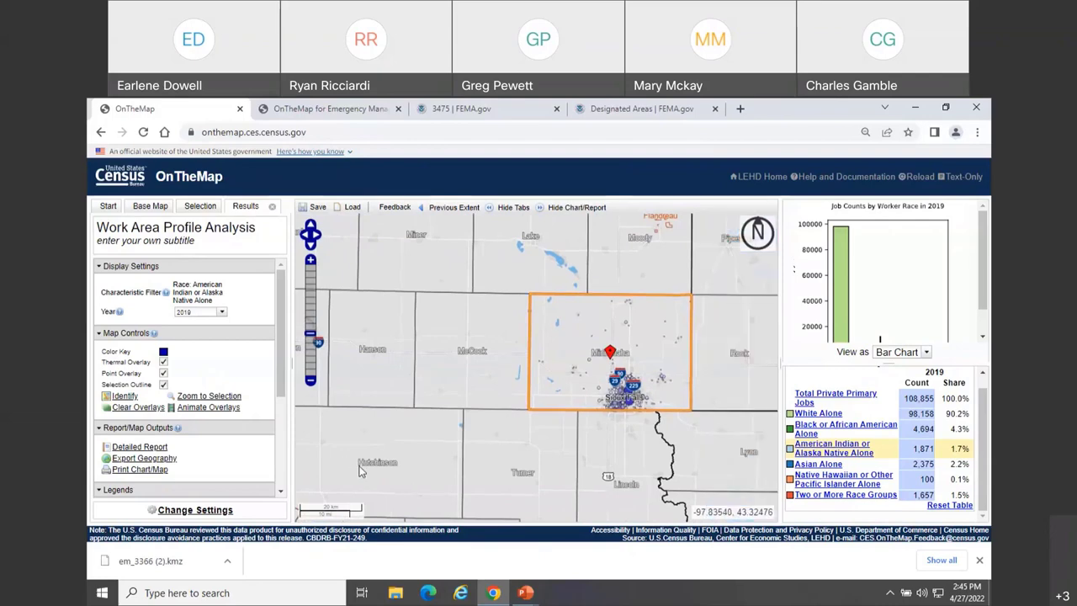
- Switch to the PowerPoint slide show and advance to the OnTheMap for Emergency Management slide
{"action": "key", "text": "alt+Tab"}
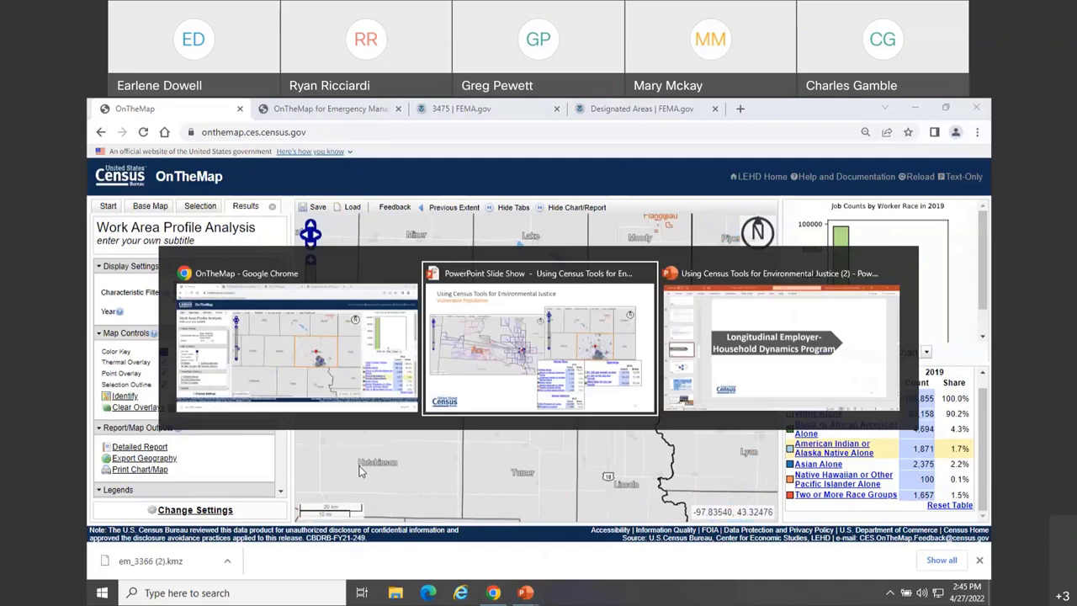
{"action": "key", "text": "Right"}
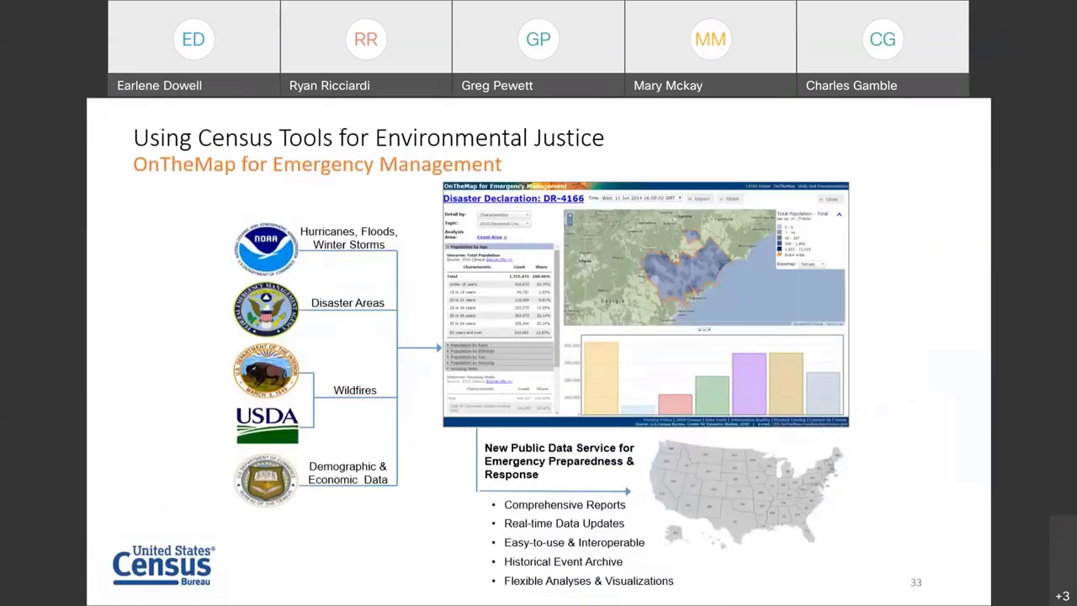
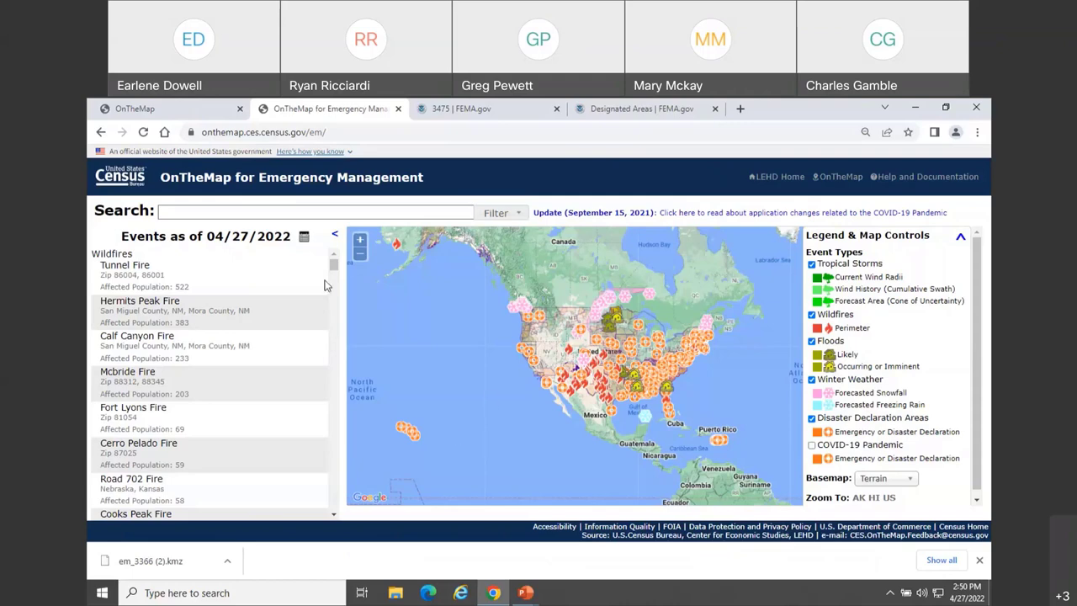
- Search for the event EM-3475, check the available search filters, and open its emergency declaration report
{"action": "left_click", "coordinate": [333, 211]}
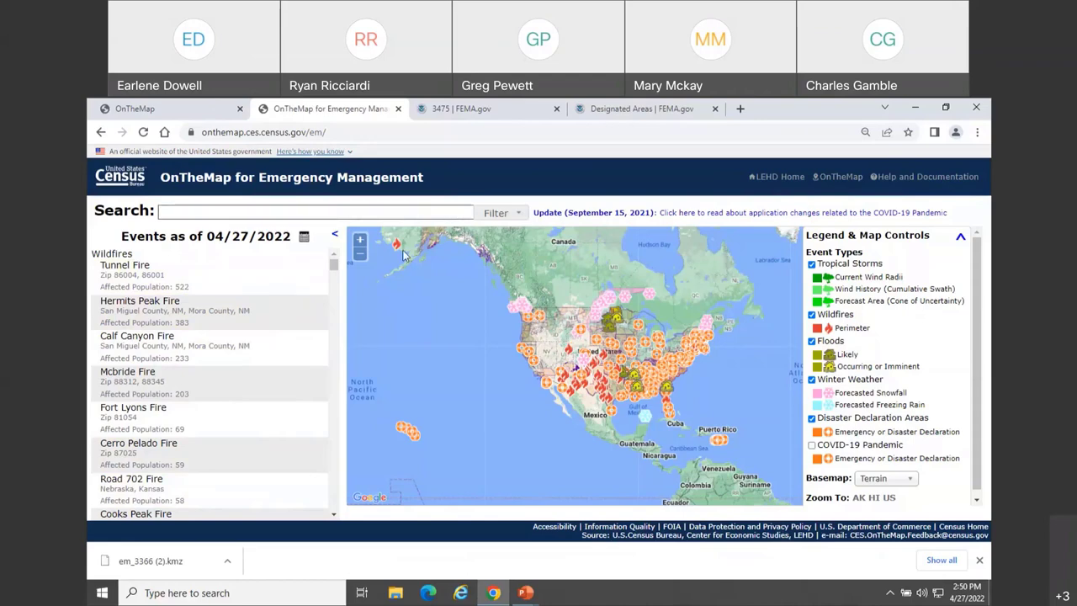
{"action": "left_click", "coordinate": [366, 211]}
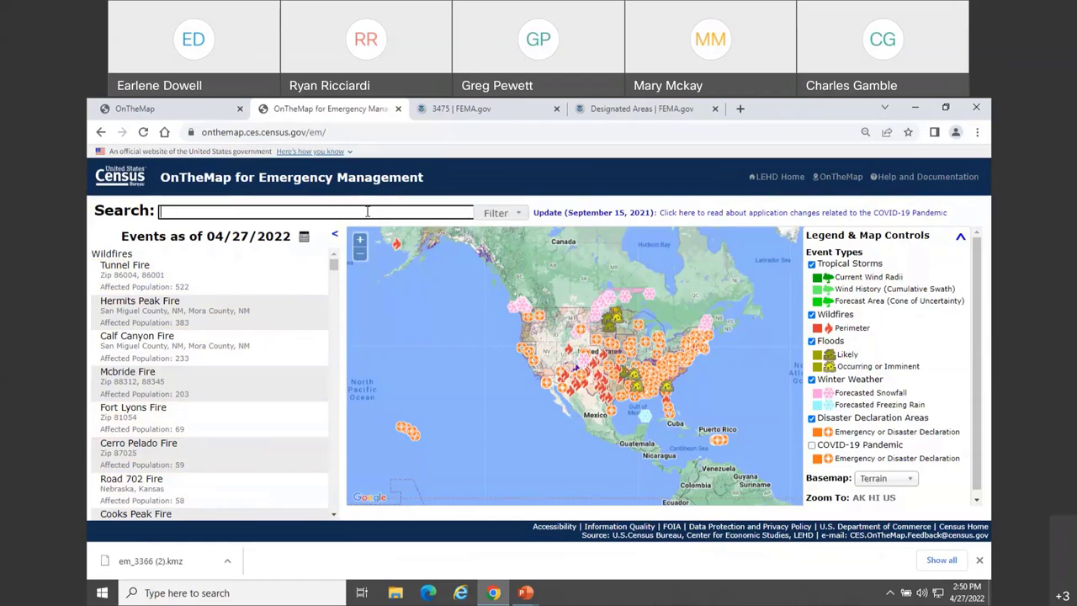
{"action": "type", "text": "EM-"}
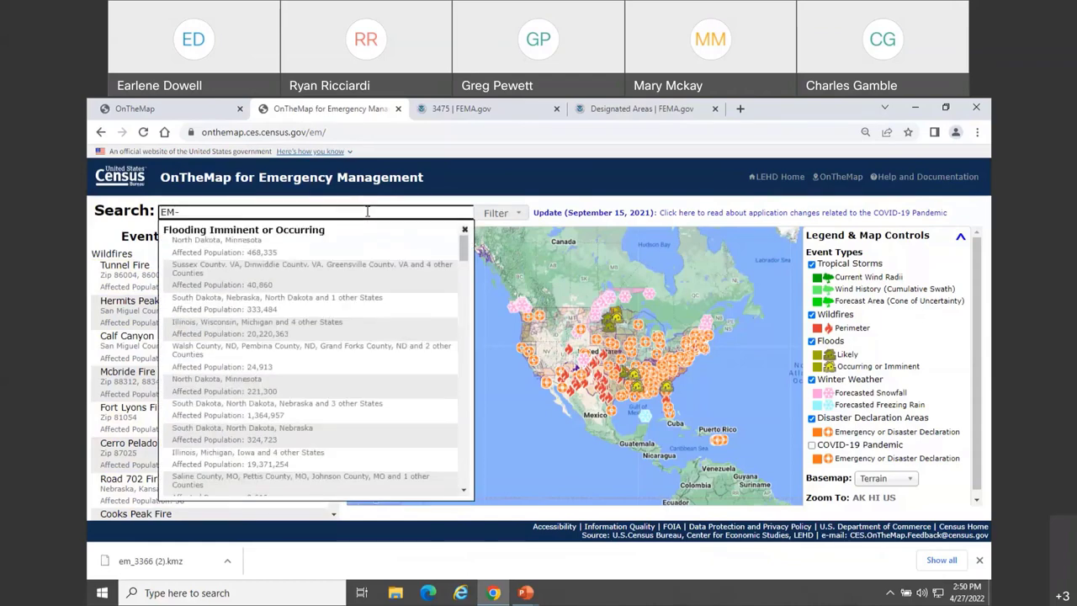
{"action": "type", "text": "3475"}
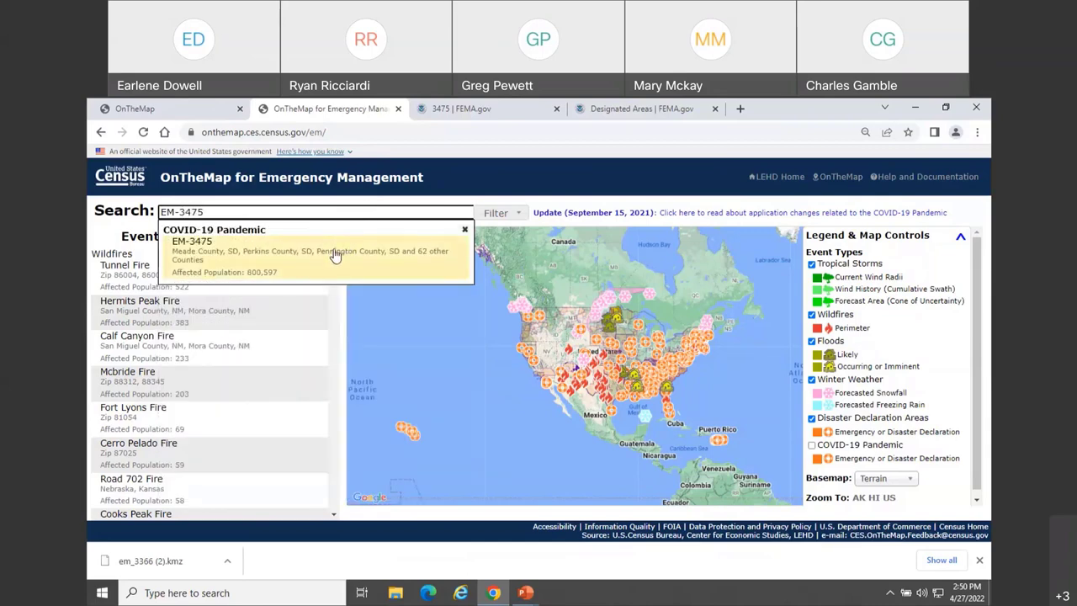
{"action": "left_click", "coordinate": [519, 215]}
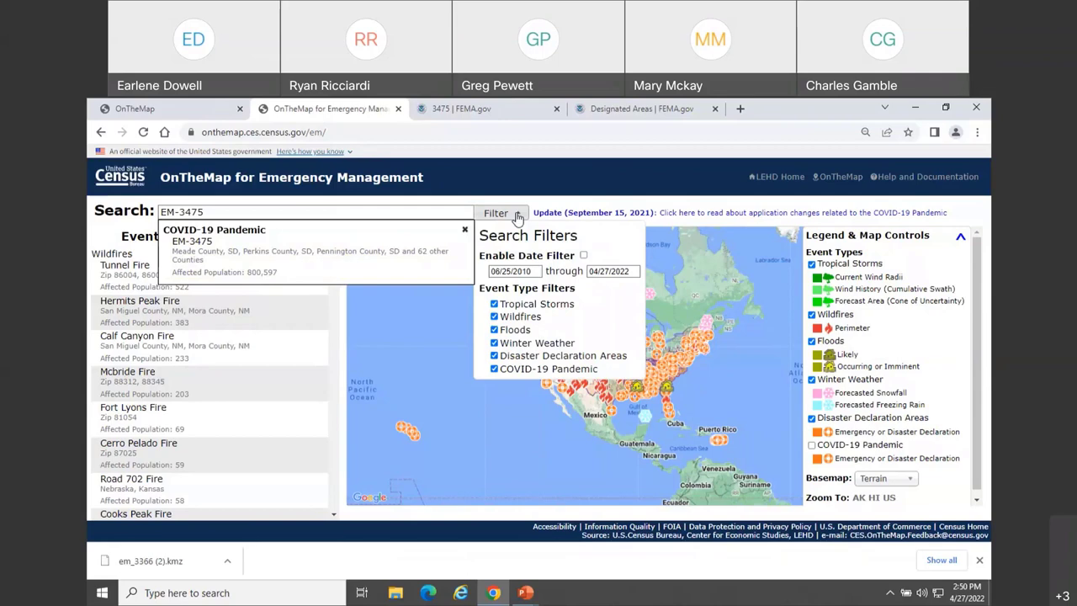
{"action": "left_click", "coordinate": [354, 252]}
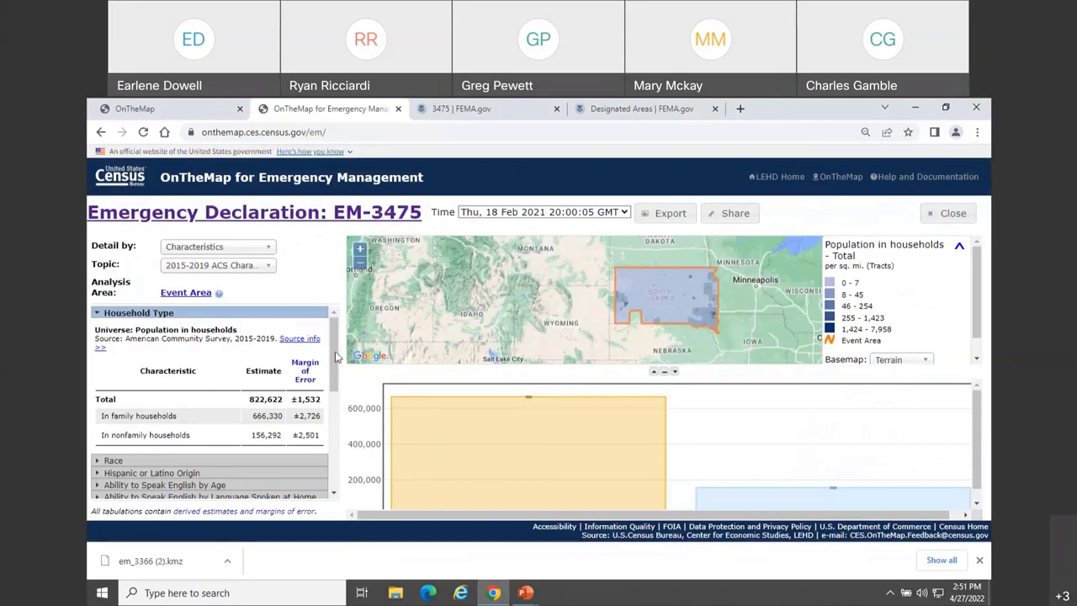
- Expand the Race section of the event report and review the population estimates for each race category
{"action": "left_click_drag", "start_coordinate": [334, 356], "coordinate": [335, 411]}
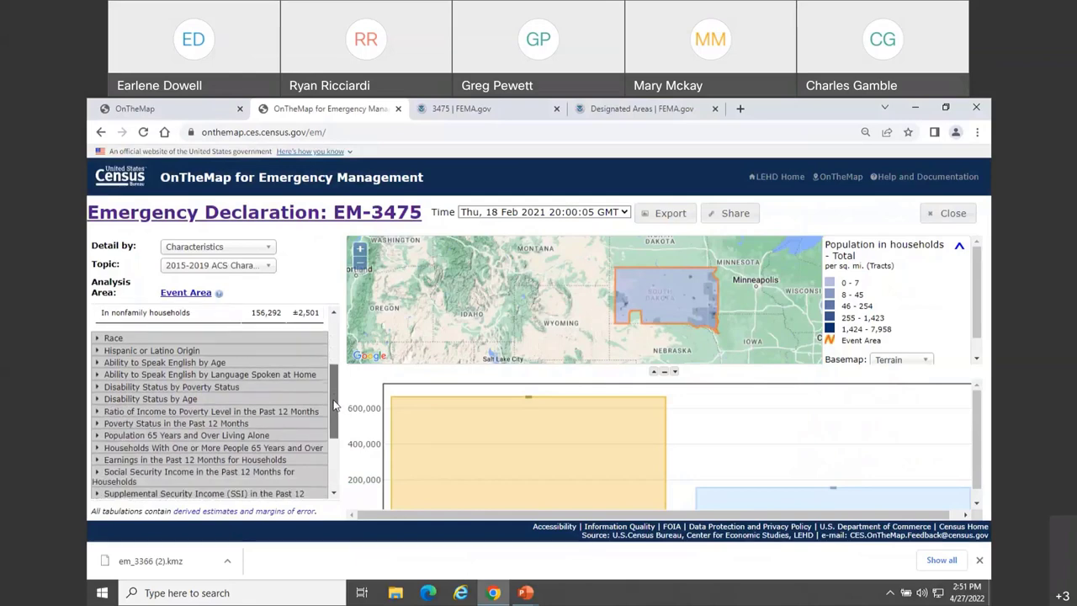
{"action": "left_click", "coordinate": [172, 339]}
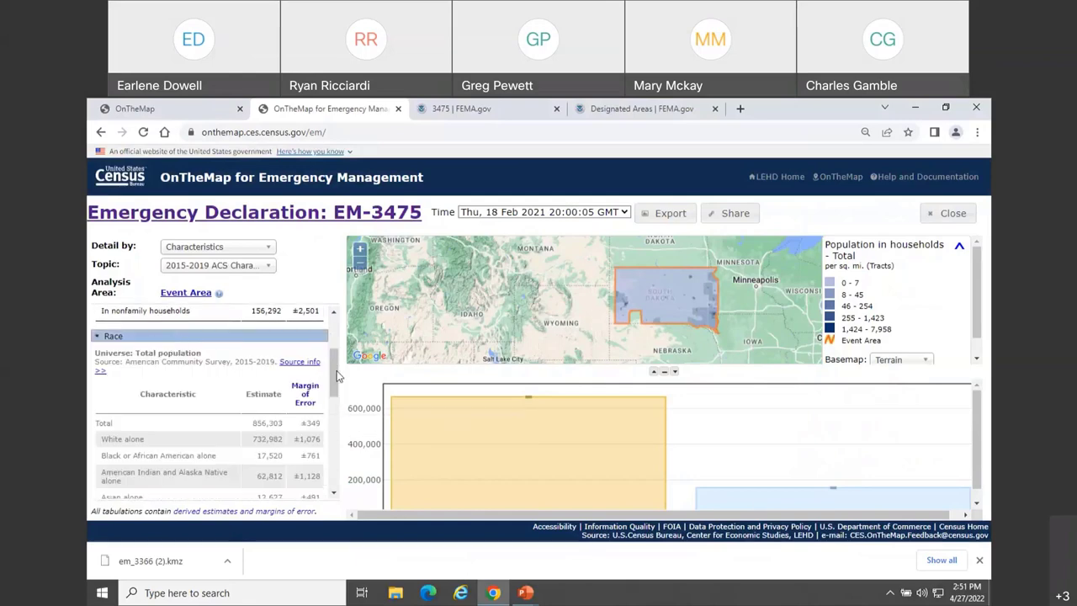
{"action": "left_click_drag", "start_coordinate": [332, 373], "coordinate": [333, 414]}
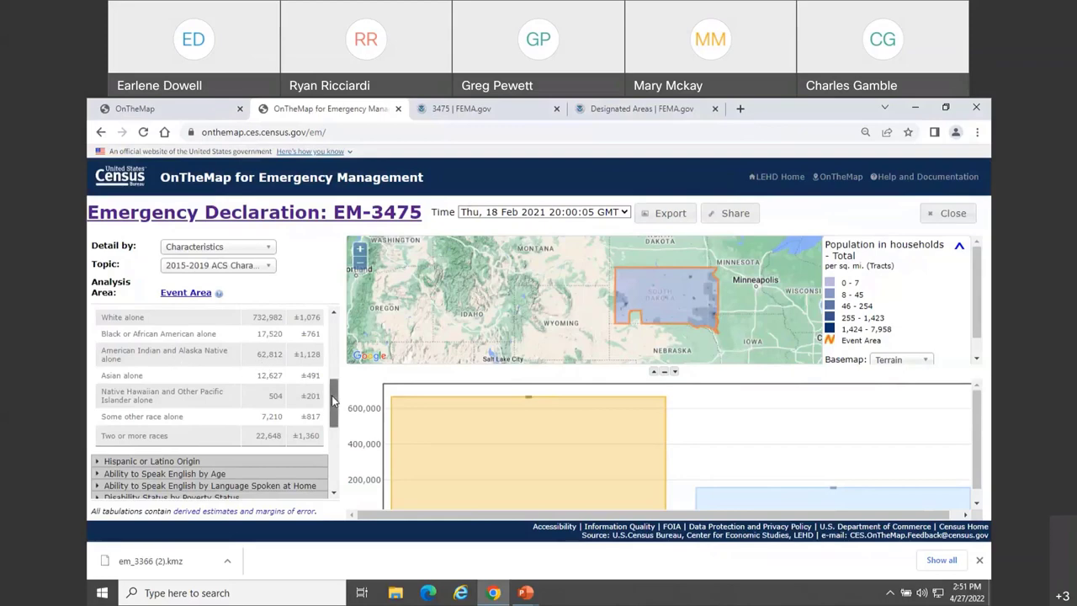
{"action": "left_click_drag", "start_coordinate": [334, 399], "coordinate": [337, 431]}
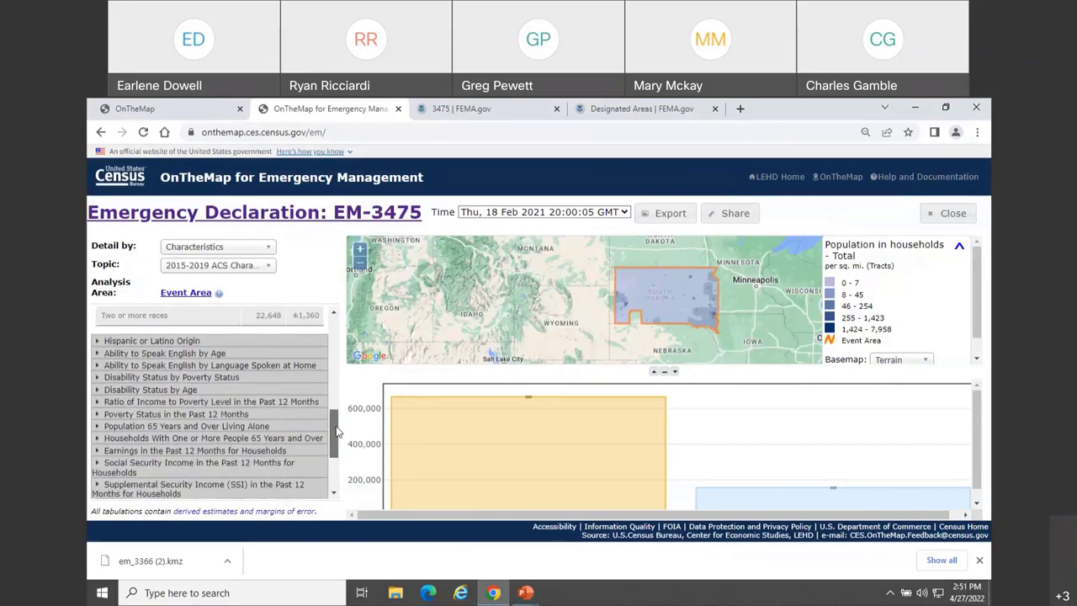
- Expand the two disability status sections and map the disabled population with income at or above poverty level
{"action": "left_click", "coordinate": [240, 395]}
{"action": "mouse_move", "coordinate": [334, 419]}
{"action": "left_mouse_down"}
{"action": "mouse_move", "coordinate": [334, 446]}
{"action": "mouse_move", "coordinate": [334, 416]}
{"action": "left_mouse_up"}
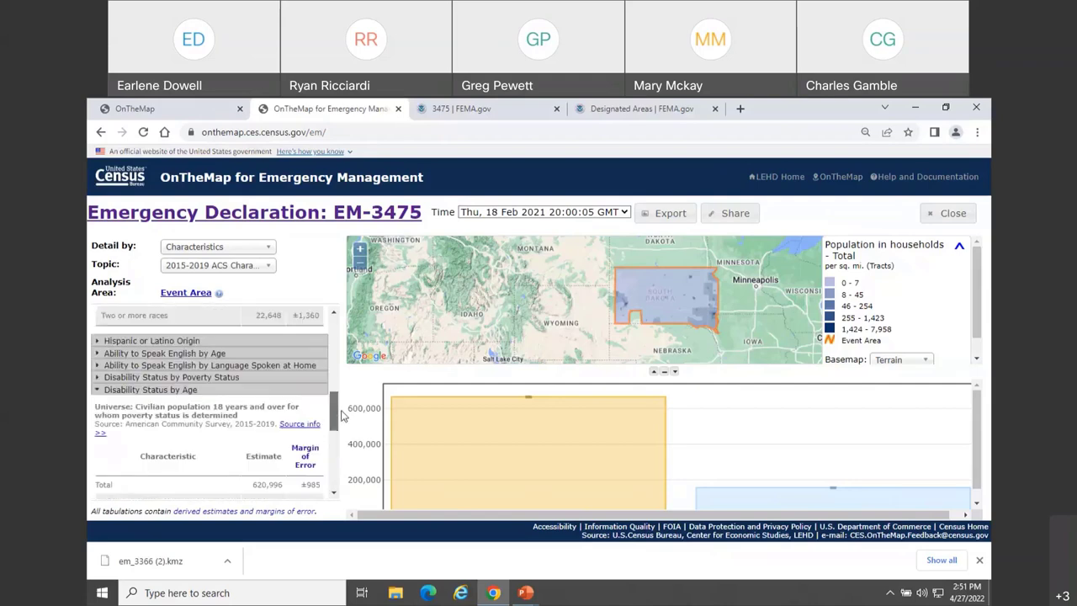
{"action": "left_click", "coordinate": [229, 379]}
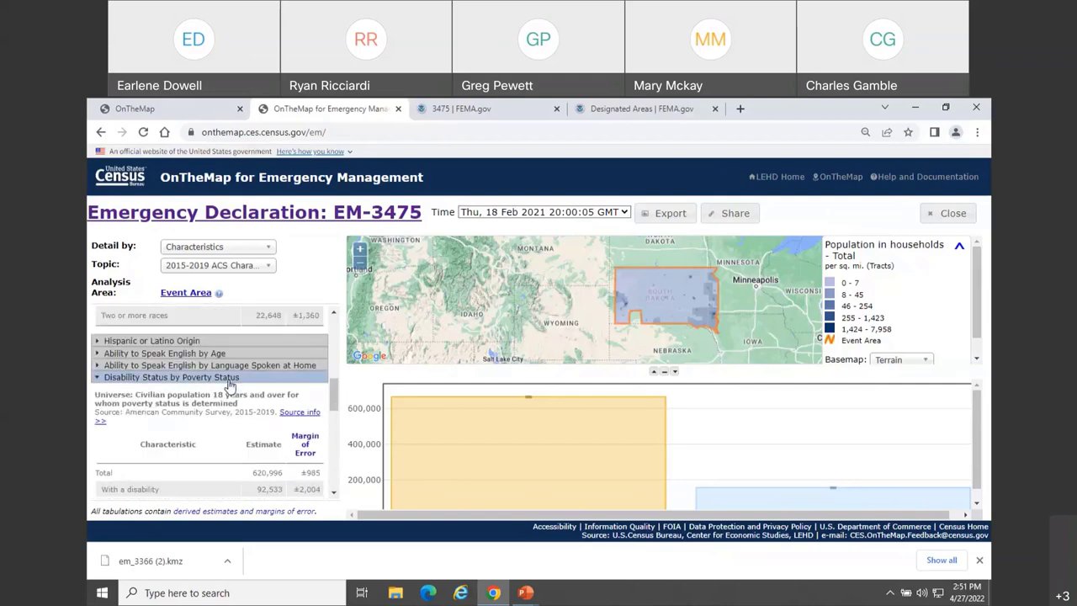
{"action": "left_click_drag", "start_coordinate": [335, 401], "coordinate": [336, 473]}
{"action": "left_click", "coordinate": [208, 397]}
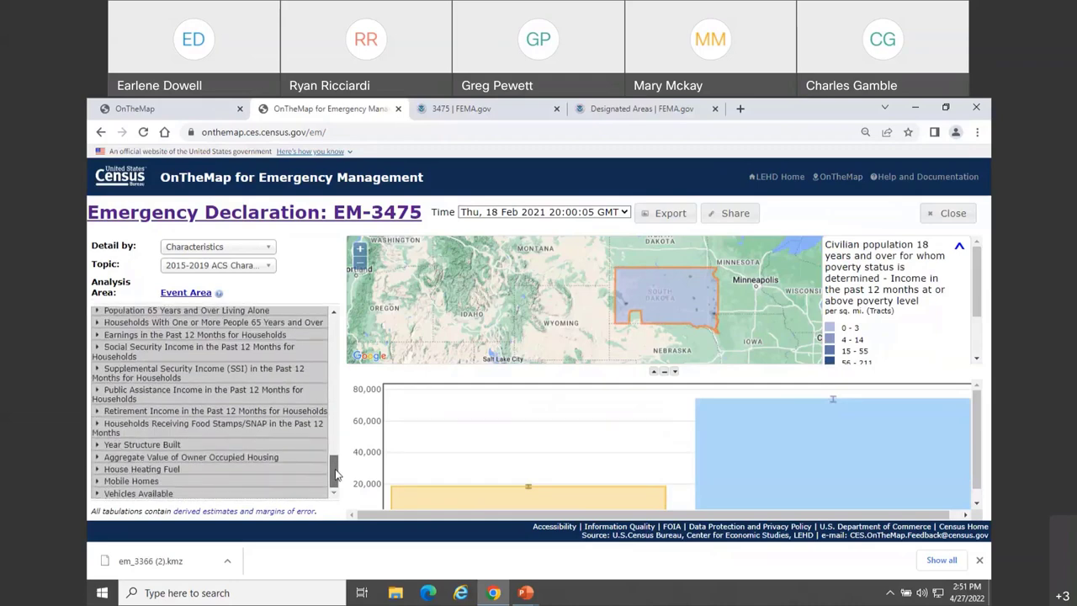
- Expand the Year Structure Built section and map the housing units built 1939 or earlier
{"action": "left_click", "coordinate": [225, 445]}
{"action": "scroll", "coordinate": [328, 482], "scroll_direction": "down", "scroll_amount": 1}
{"action": "scroll", "coordinate": [328, 482], "scroll_direction": "down", "scroll_amount": 2}
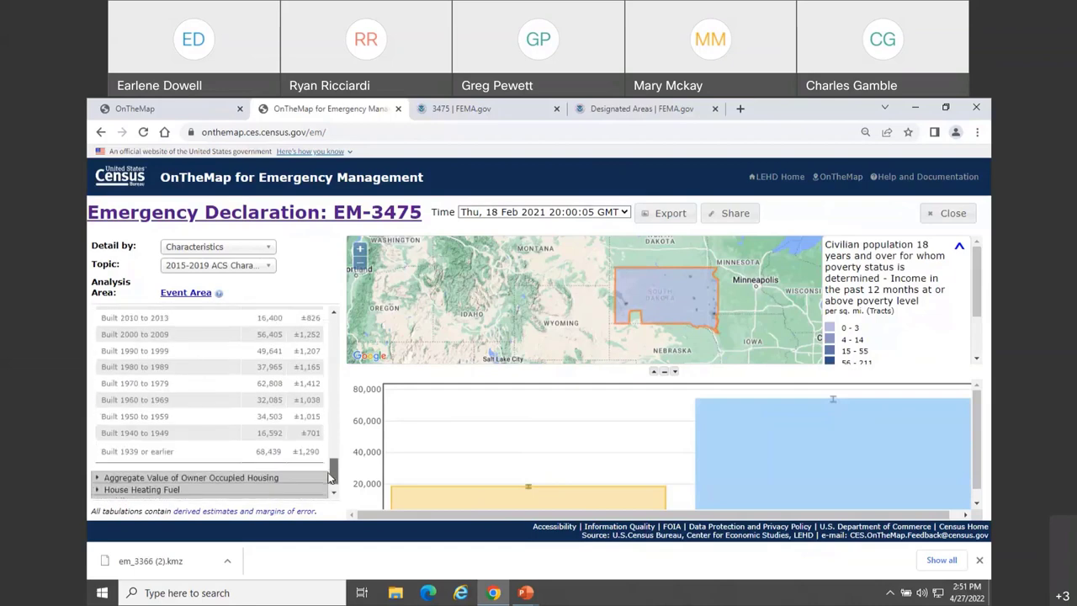
{"action": "left_click", "coordinate": [210, 463]}
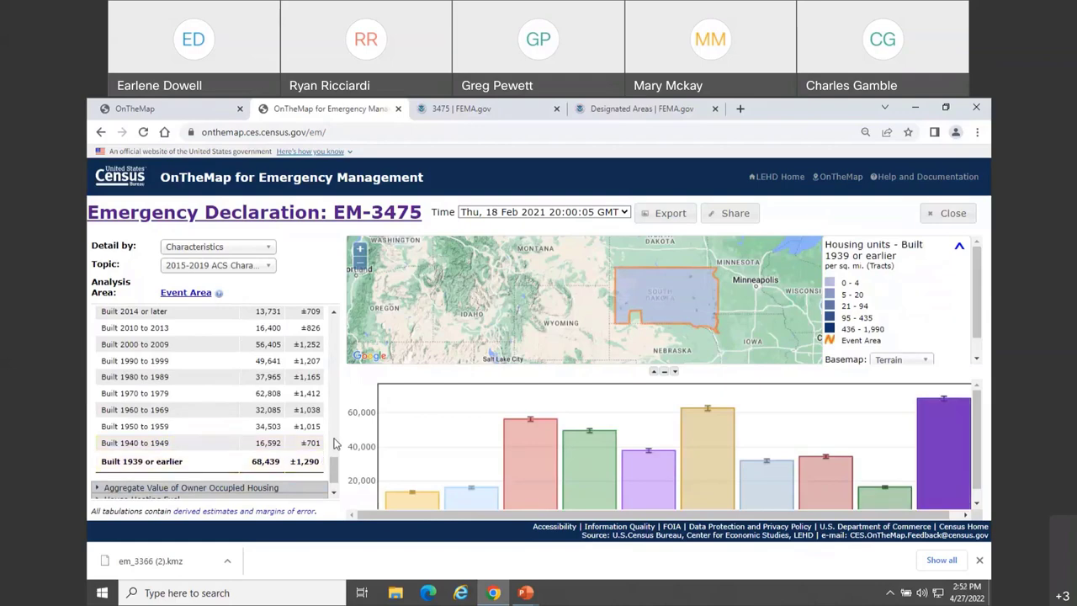
- Expand the Mobile Homes section and map the mobile home housing units
{"action": "scroll", "coordinate": [335, 471], "scroll_direction": "down", "scroll_amount": 2}
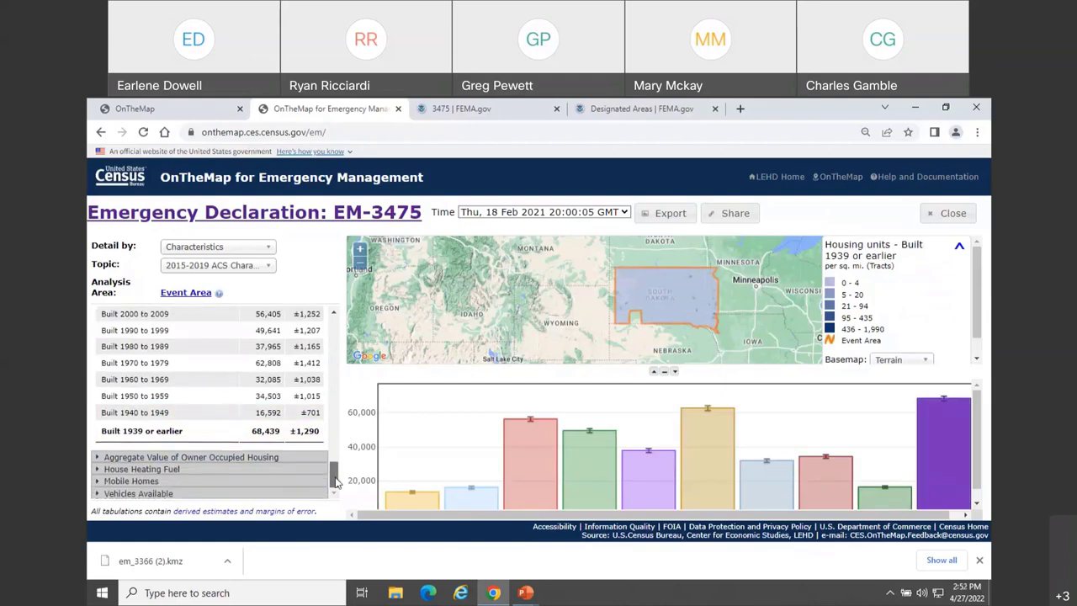
{"action": "left_click", "coordinate": [214, 481]}
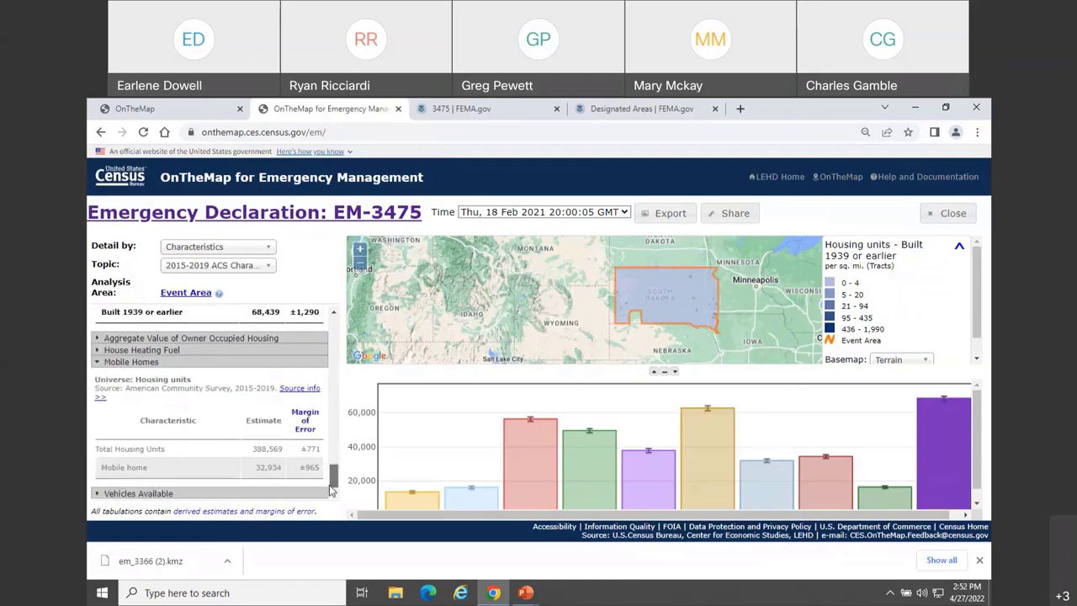
{"action": "left_click", "coordinate": [153, 468]}
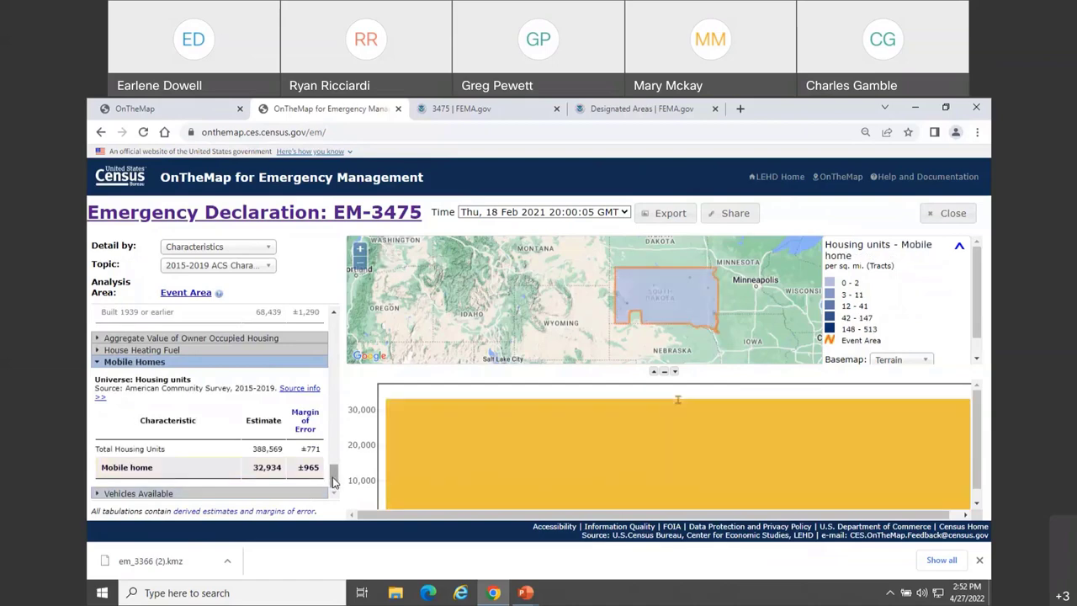
- Expand the House Heating Fuel section and map the occupied housing units heated by electricity
{"action": "scroll", "coordinate": [333, 477], "scroll_direction": "up", "scroll_amount": 1}
{"action": "scroll", "coordinate": [336, 471], "scroll_direction": "up", "scroll_amount": 1}
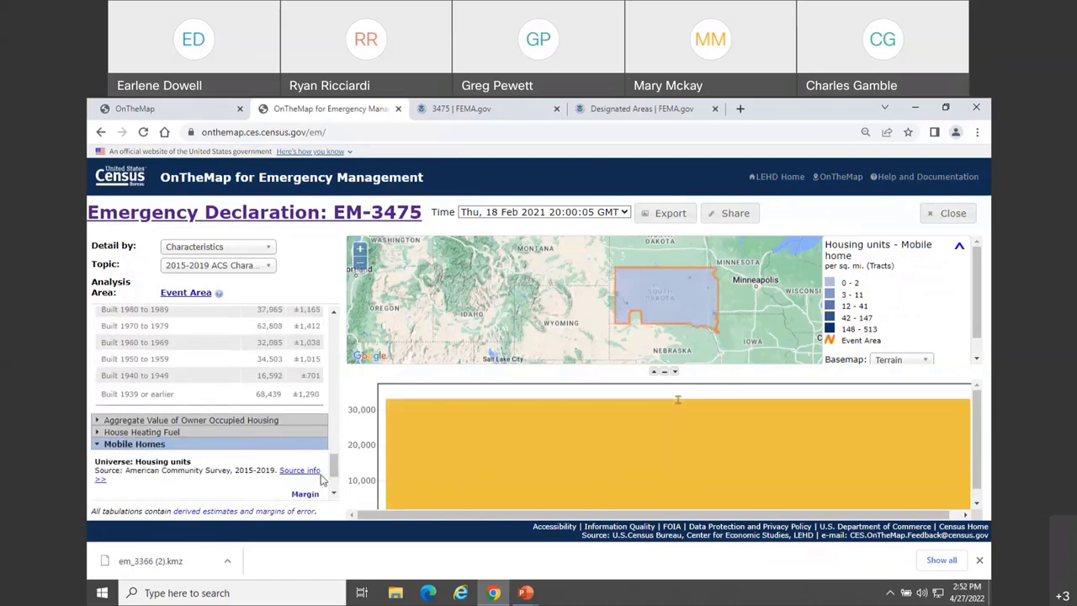
{"action": "left_click", "coordinate": [189, 433]}
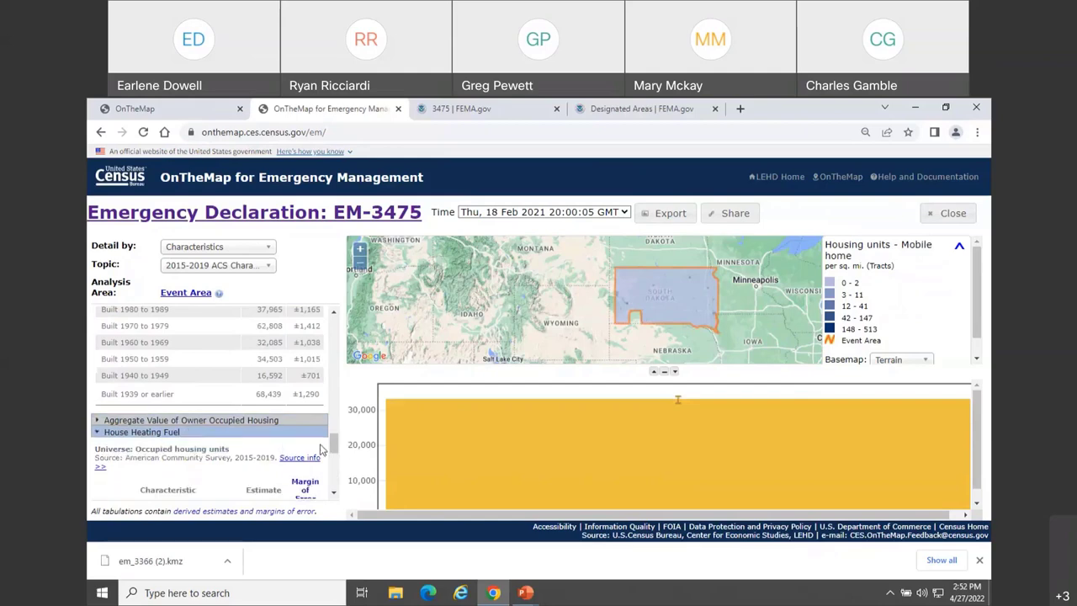
{"action": "scroll", "coordinate": [335, 446], "scroll_direction": "down", "scroll_amount": 2}
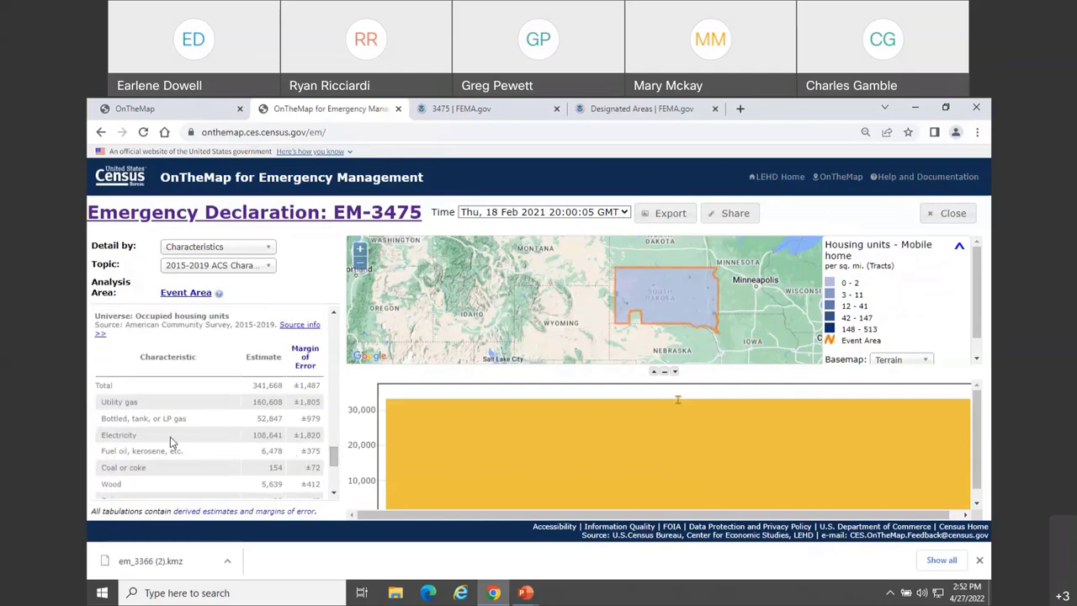
{"action": "left_click", "coordinate": [142, 436]}
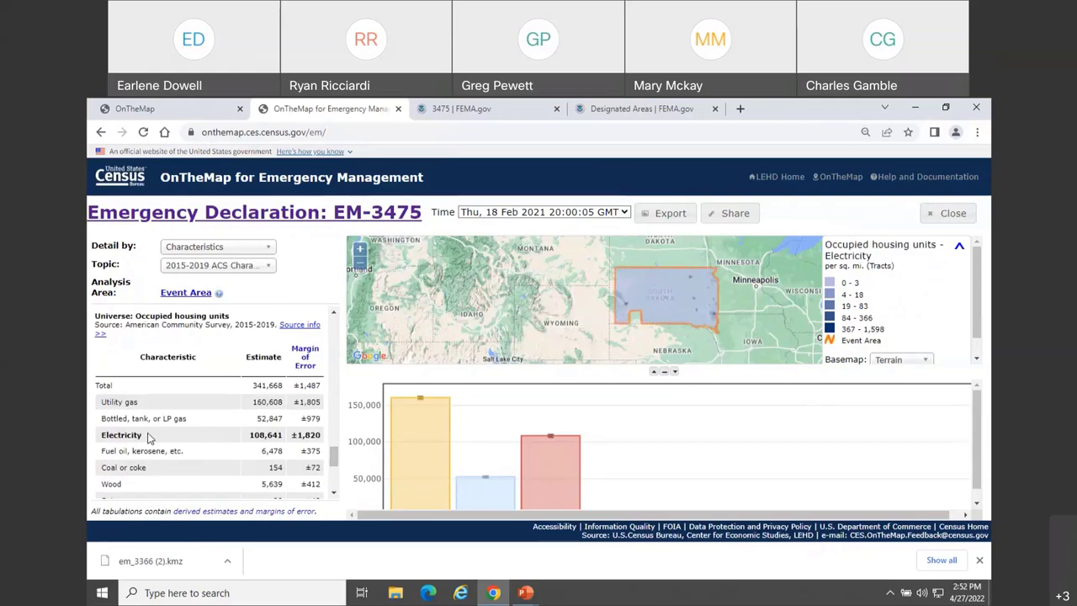
- Change the report topic to Workforce: Employed in Event Area and review the worker characteristics
{"action": "left_click_drag", "start_coordinate": [334, 457], "coordinate": [332, 328]}
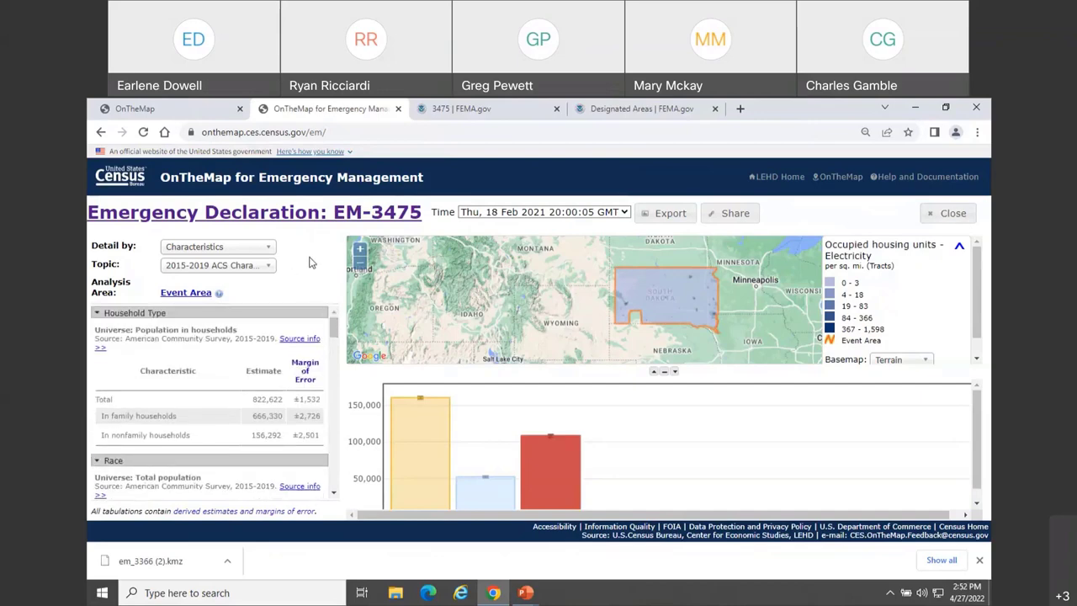
{"action": "left_click", "coordinate": [266, 268]}
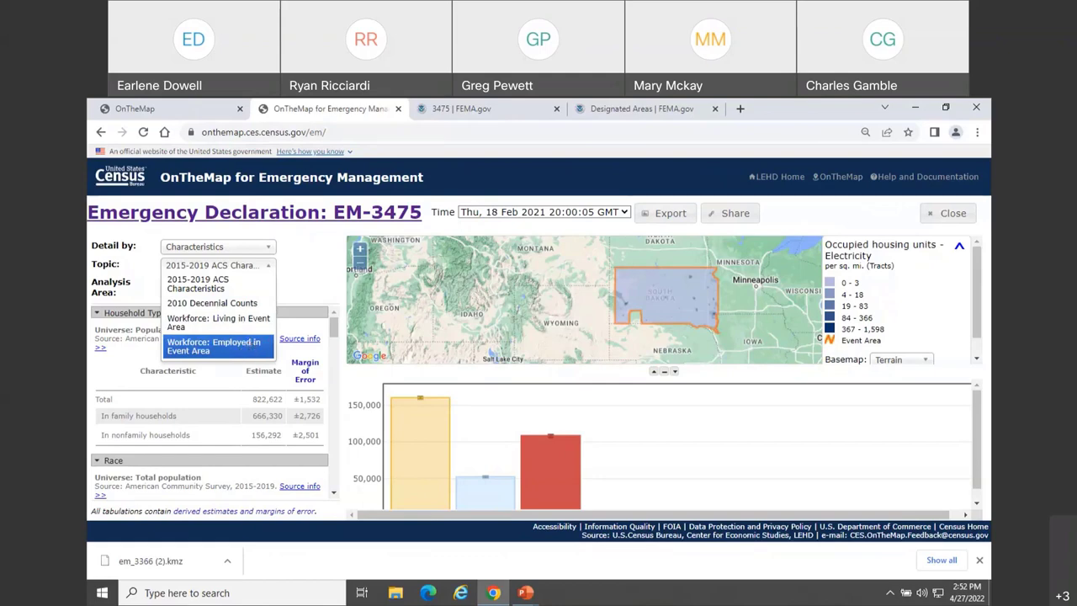
{"action": "left_click", "coordinate": [250, 345]}
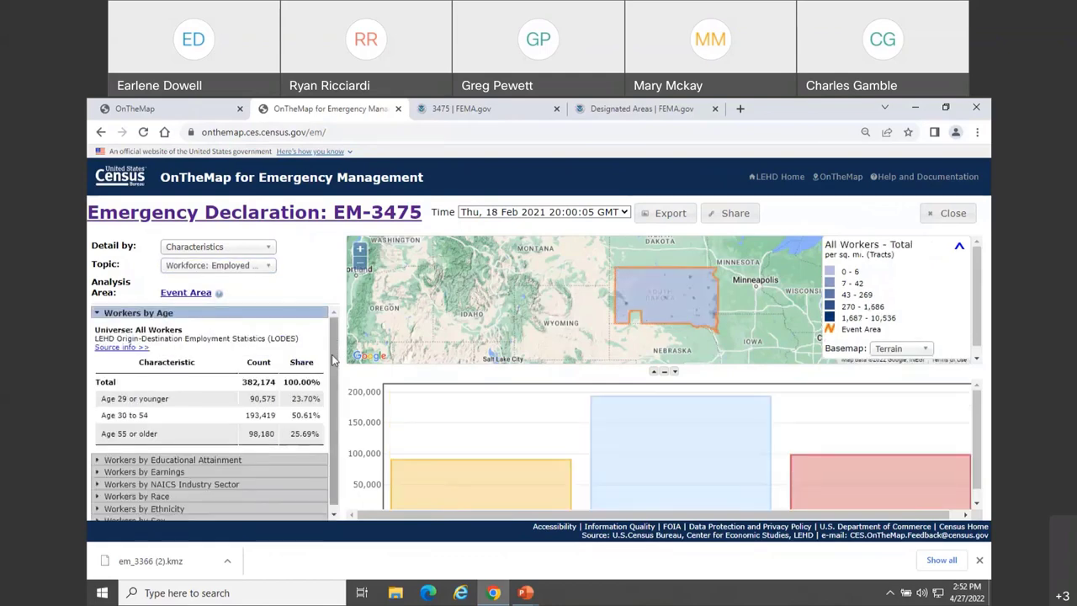
{"action": "scroll", "coordinate": [333, 362], "scroll_direction": "down", "scroll_amount": 1}
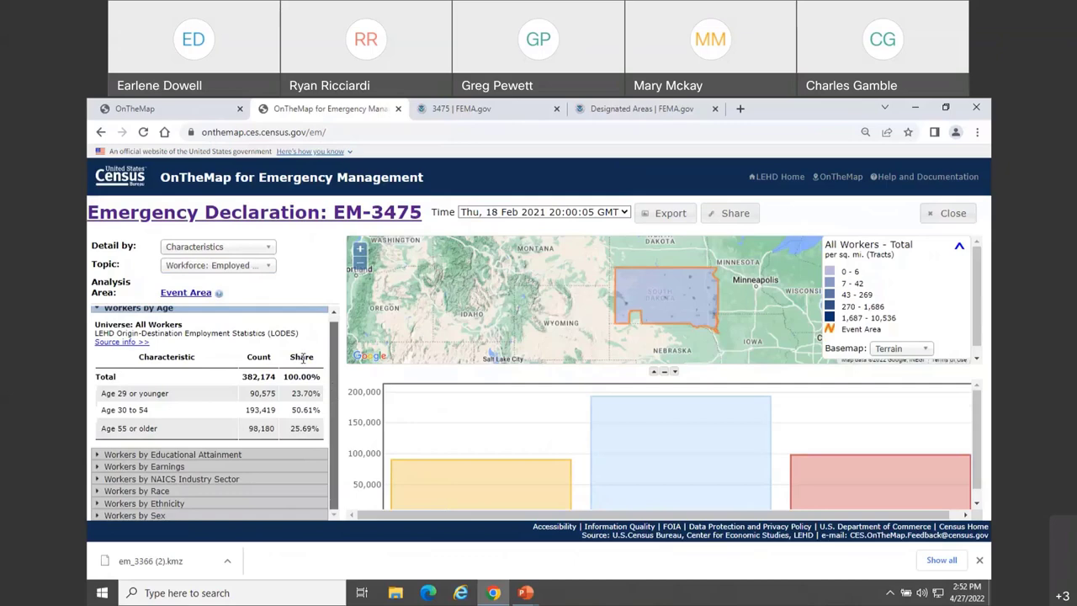
- Change the analysis area from the whole event area to Minnehaha County, SD, using the Counties geography type
{"action": "left_click", "coordinate": [199, 296]}
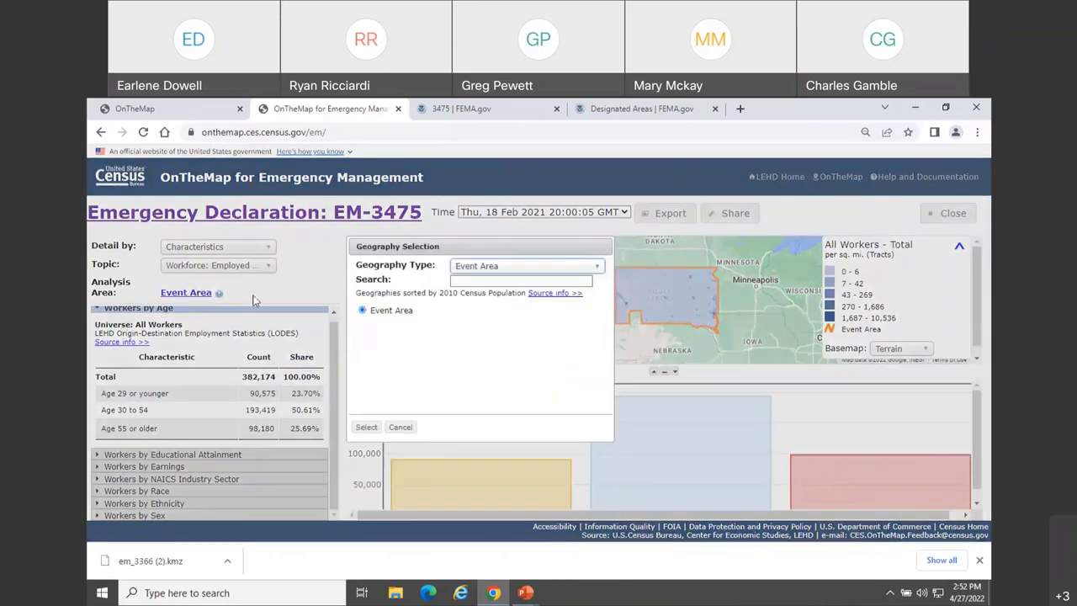
{"action": "left_click", "coordinate": [597, 267]}
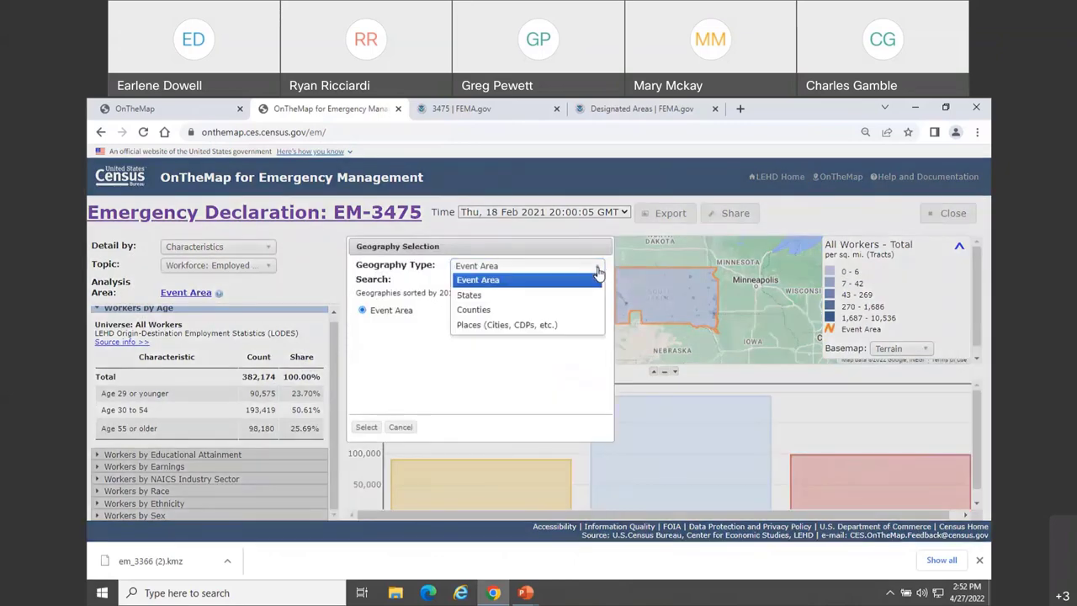
{"action": "left_click", "coordinate": [581, 316]}
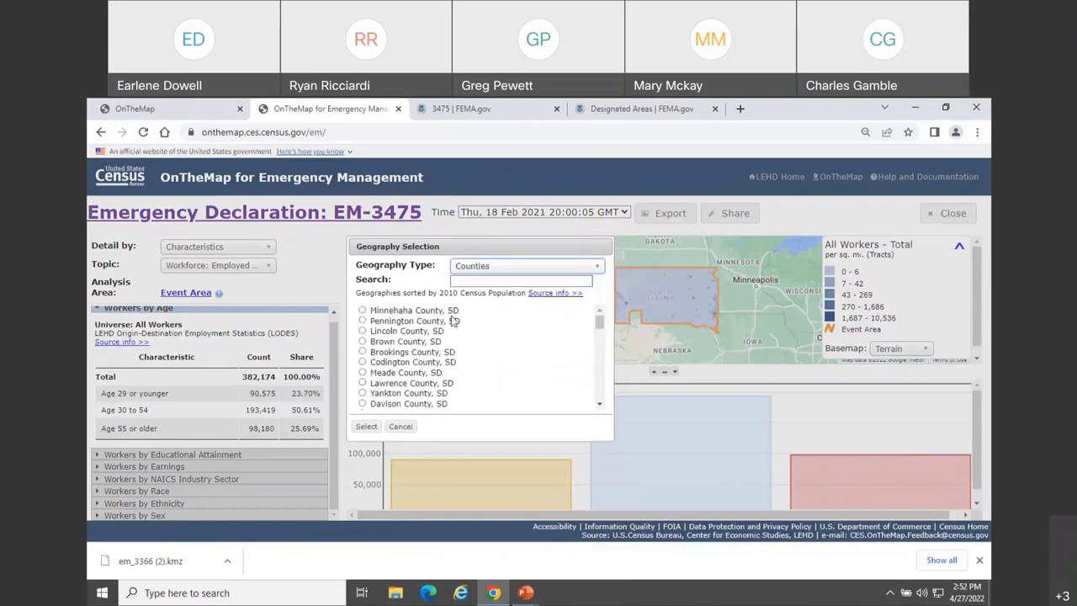
{"action": "left_click", "coordinate": [362, 311]}
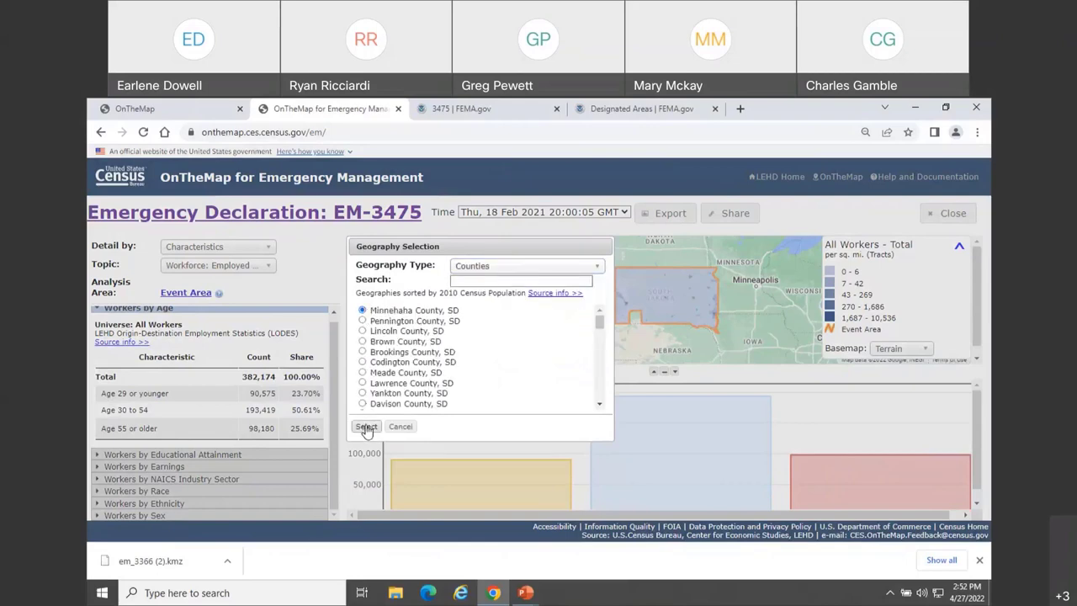
{"action": "left_click", "coordinate": [366, 428]}
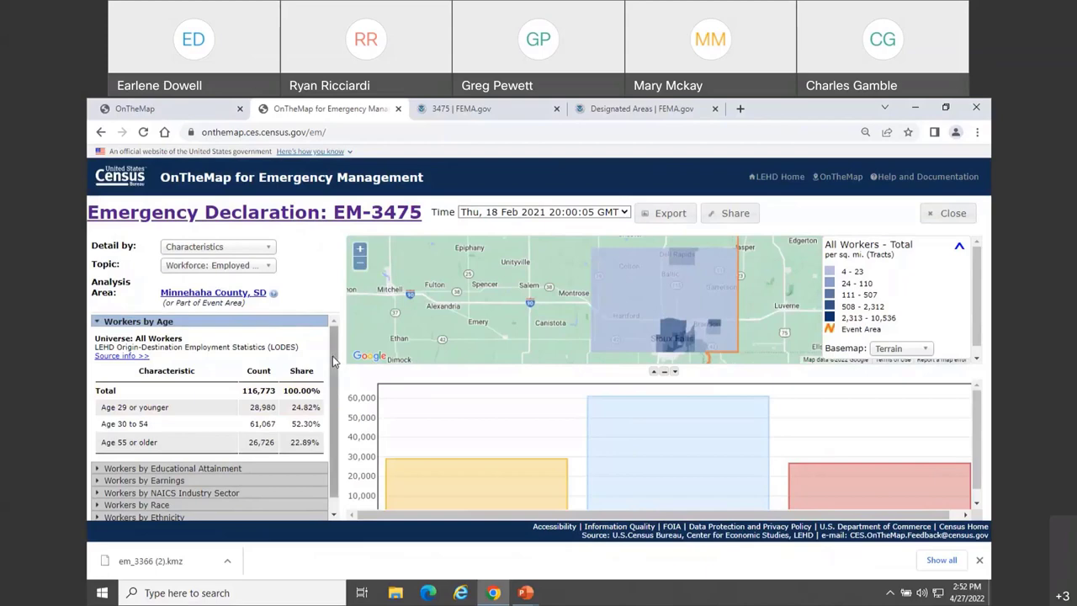
- Expand Workers by NAICS Industry Sector for Minnehaha County and map the Manufacturing workers
{"action": "scroll", "coordinate": [336, 362], "scroll_direction": "down", "scroll_amount": 1}
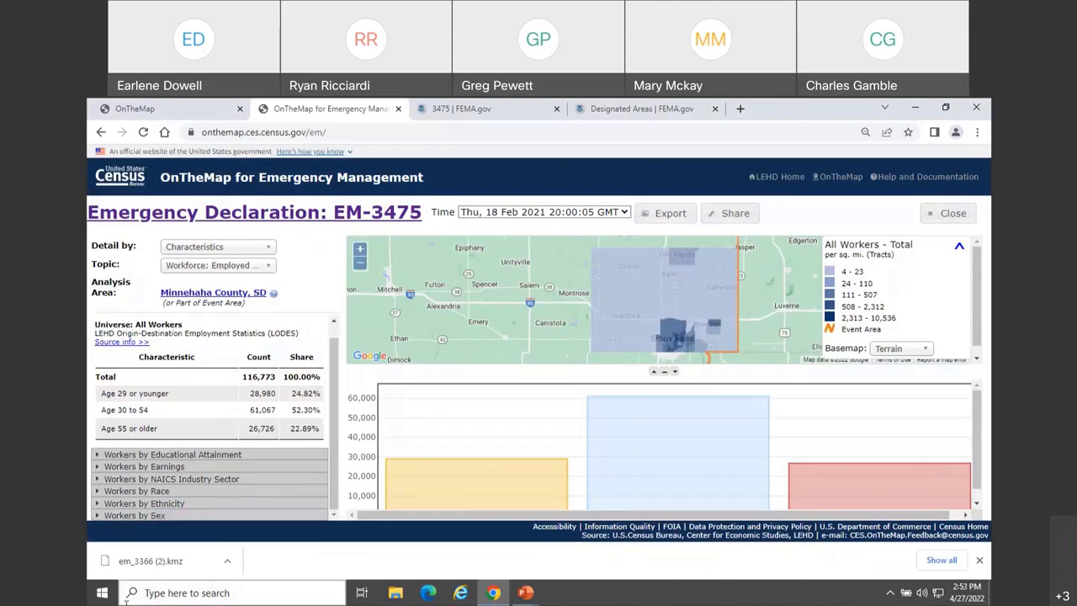
{"action": "left_click", "coordinate": [209, 478]}
{"action": "left_click_drag", "start_coordinate": [333, 380], "coordinate": [335, 459]}
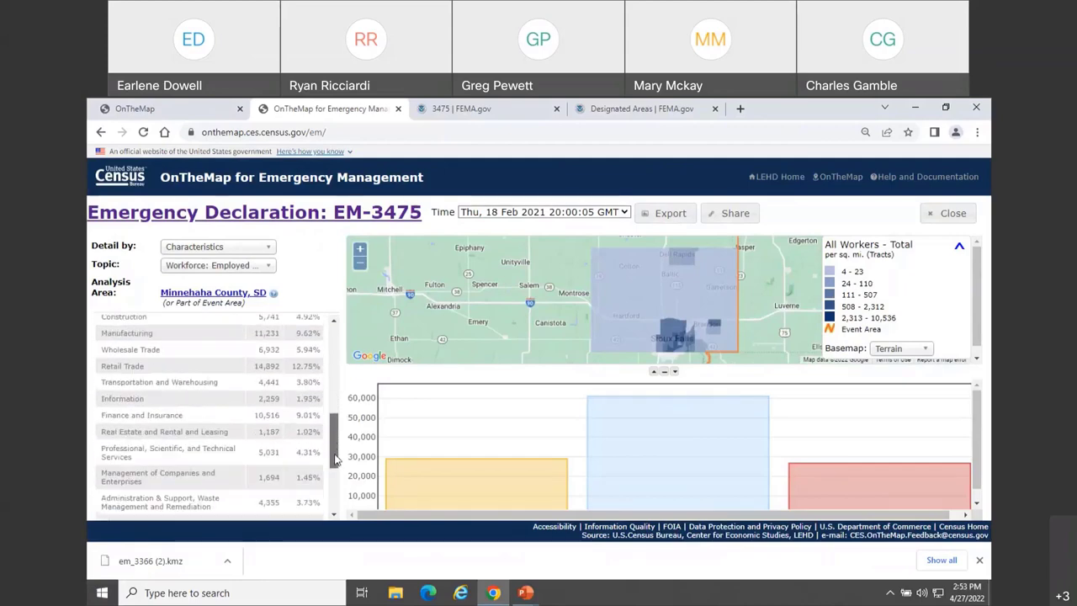
{"action": "left_click", "coordinate": [177, 337]}
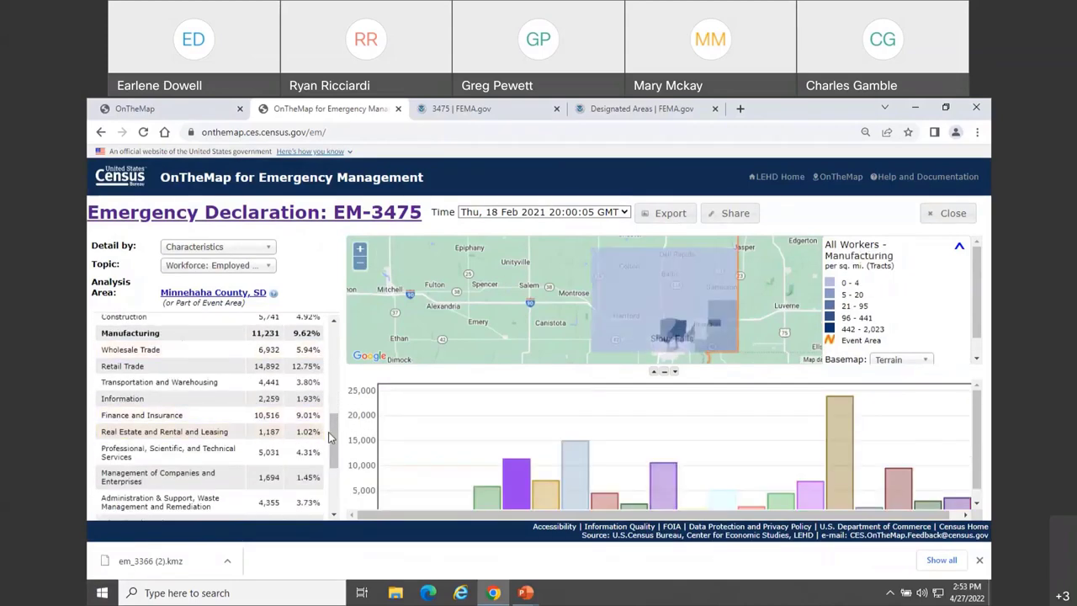
{"action": "left_click_drag", "start_coordinate": [331, 438], "coordinate": [311, 378]}
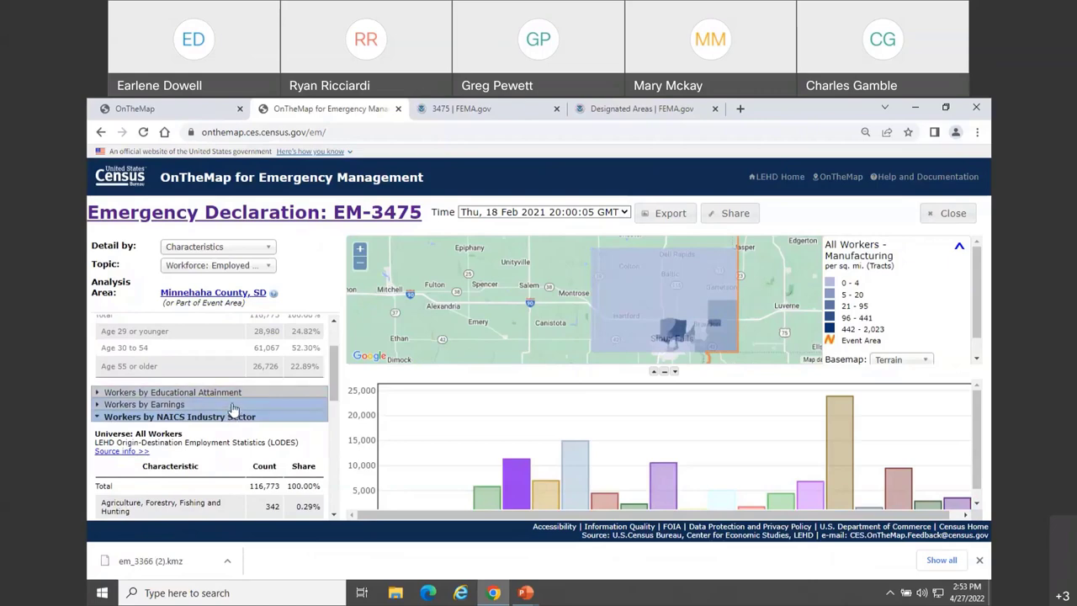
- Expand Workers by Earnings and Workers by Race for Minnehaha County and review both tables
{"action": "left_click", "coordinate": [295, 403]}
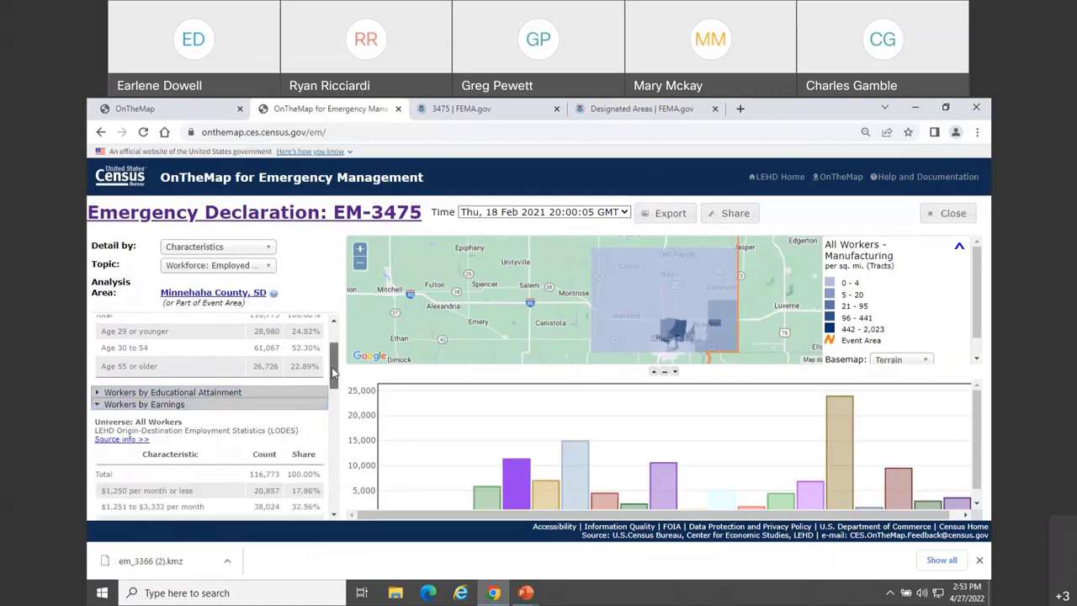
{"action": "left_click_drag", "start_coordinate": [331, 367], "coordinate": [336, 493]}
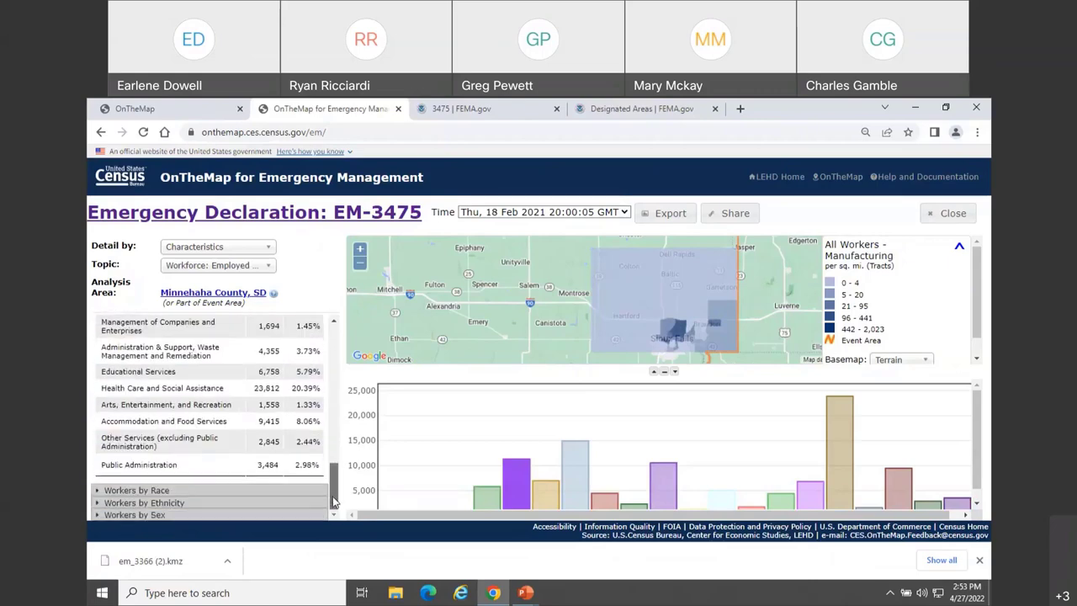
{"action": "left_click", "coordinate": [214, 490]}
{"action": "left_click_drag", "start_coordinate": [335, 469], "coordinate": [333, 523]}
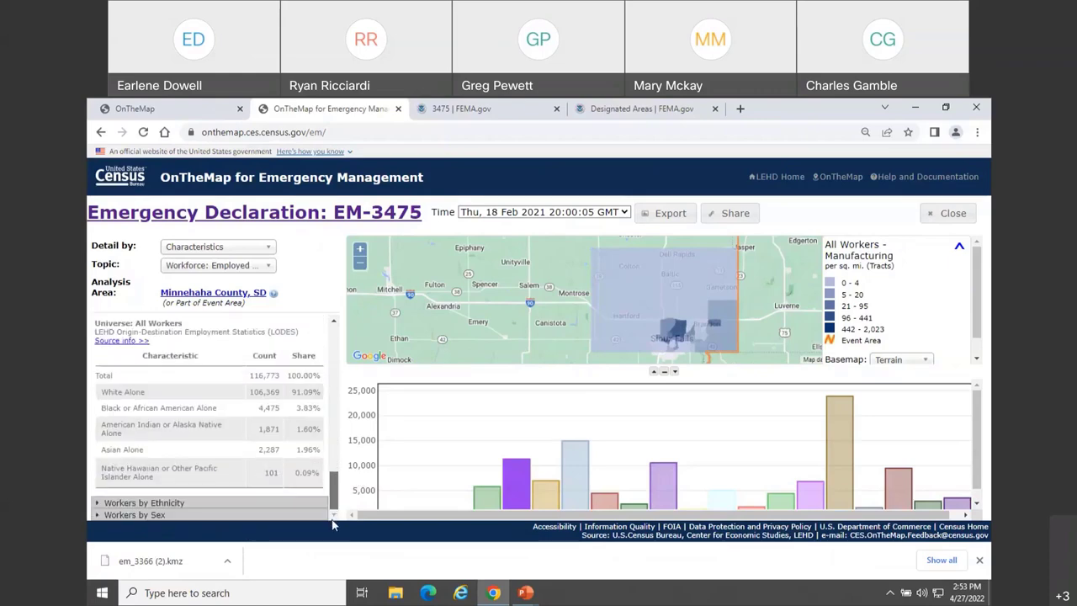
- Open the FEMA page for Emergency Declaration EM-3475 and look over its disaster information
{"action": "left_click", "coordinate": [276, 221]}
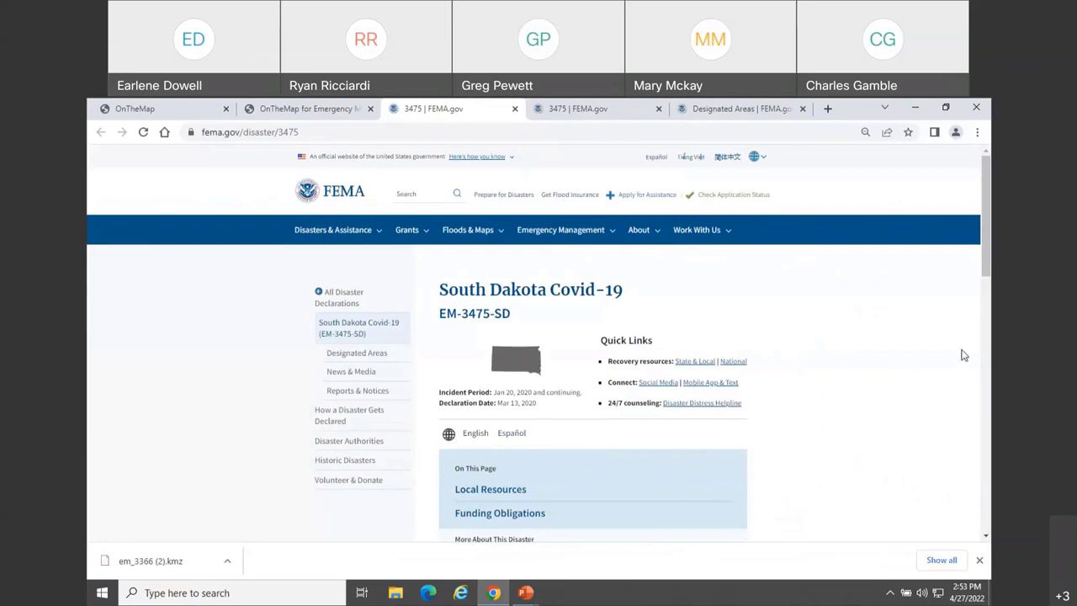
{"action": "scroll", "coordinate": [942, 358], "scroll_direction": "down", "scroll_amount": 1}
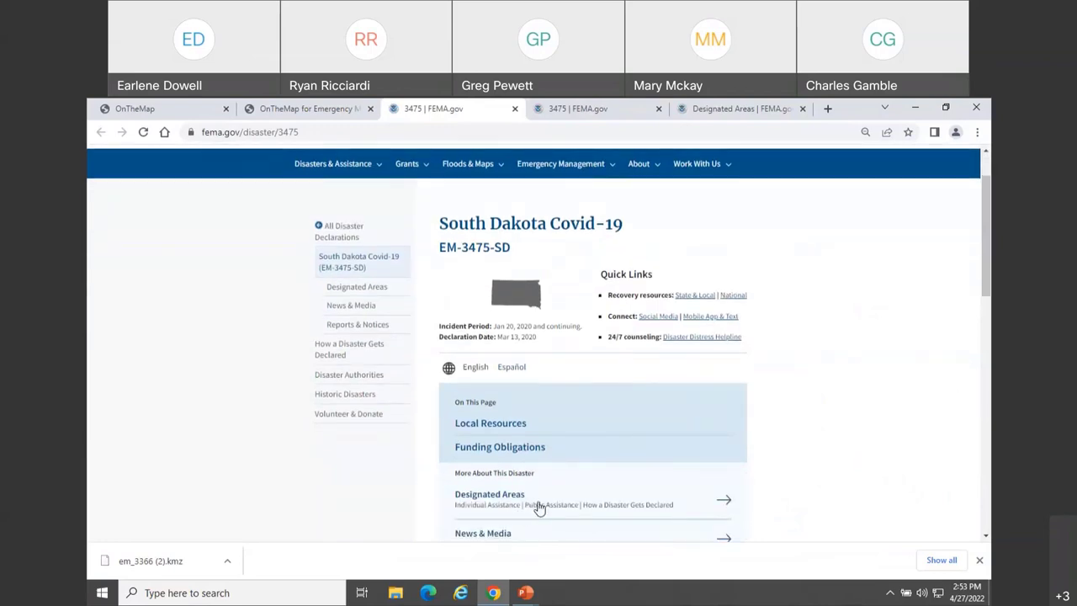
{"action": "scroll", "coordinate": [849, 362], "scroll_direction": "down", "scroll_amount": 3}
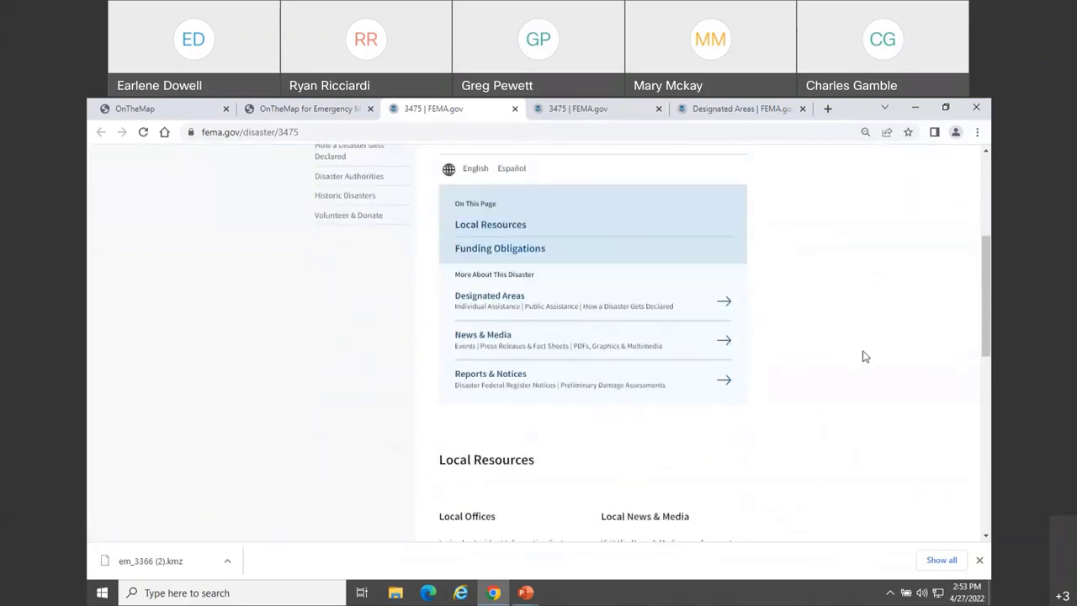
{"action": "scroll", "coordinate": [853, 360], "scroll_direction": "up", "scroll_amount": 4}
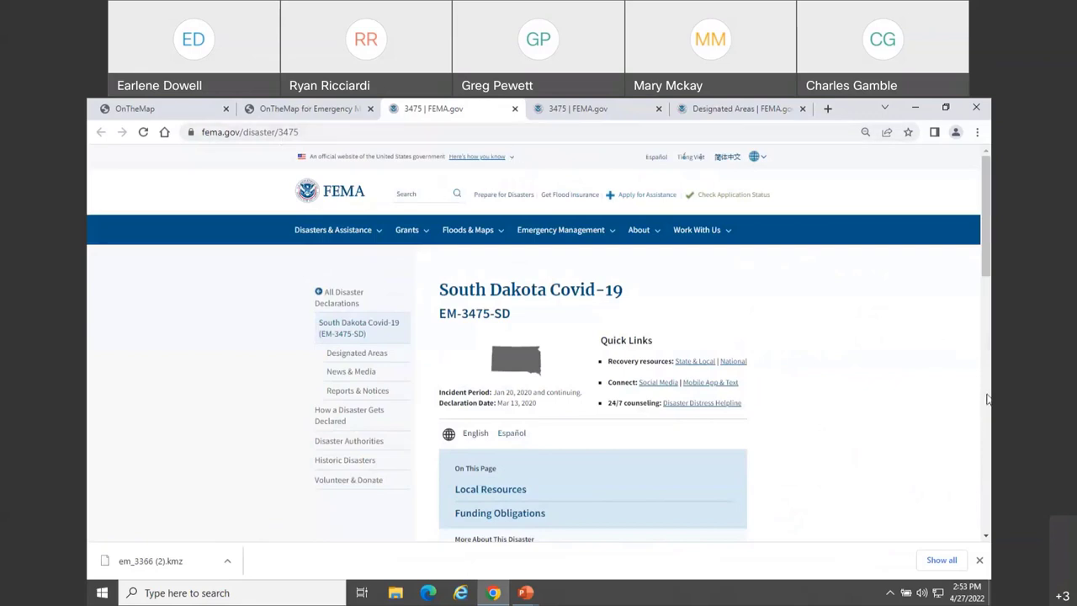
{"action": "key", "text": "alt+Tab"}
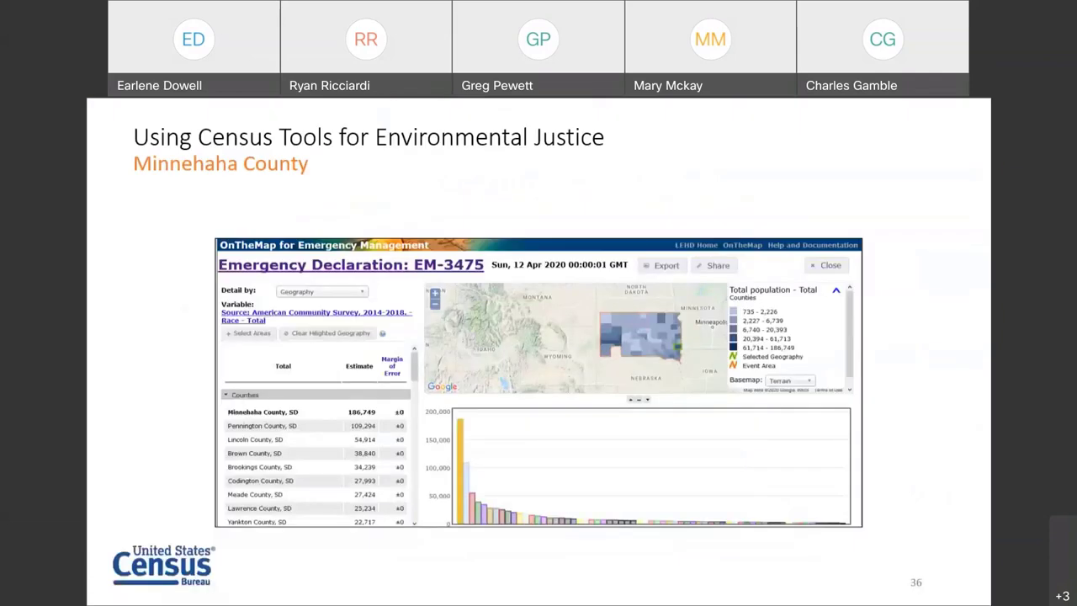
{"action": "key", "text": "Right"}
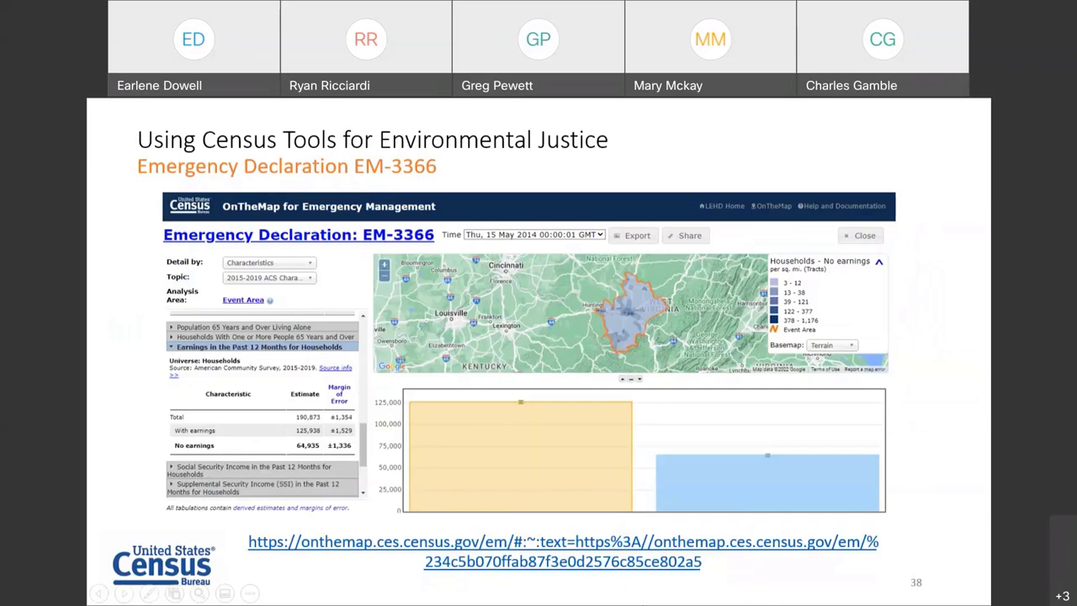
{"action": "key", "text": "Right"}
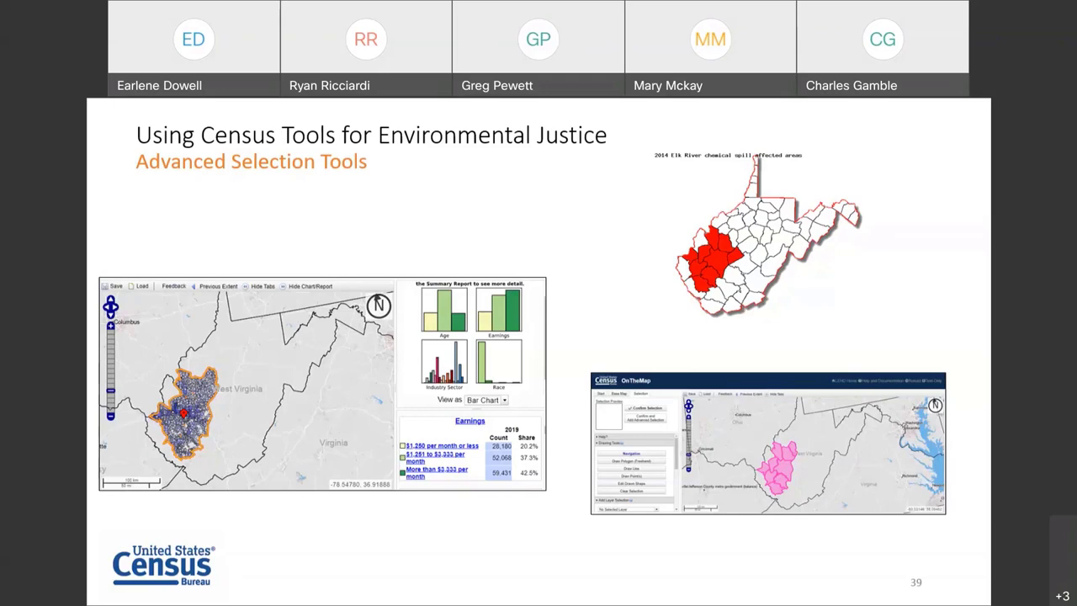
{"action": "key", "text": "Right"}
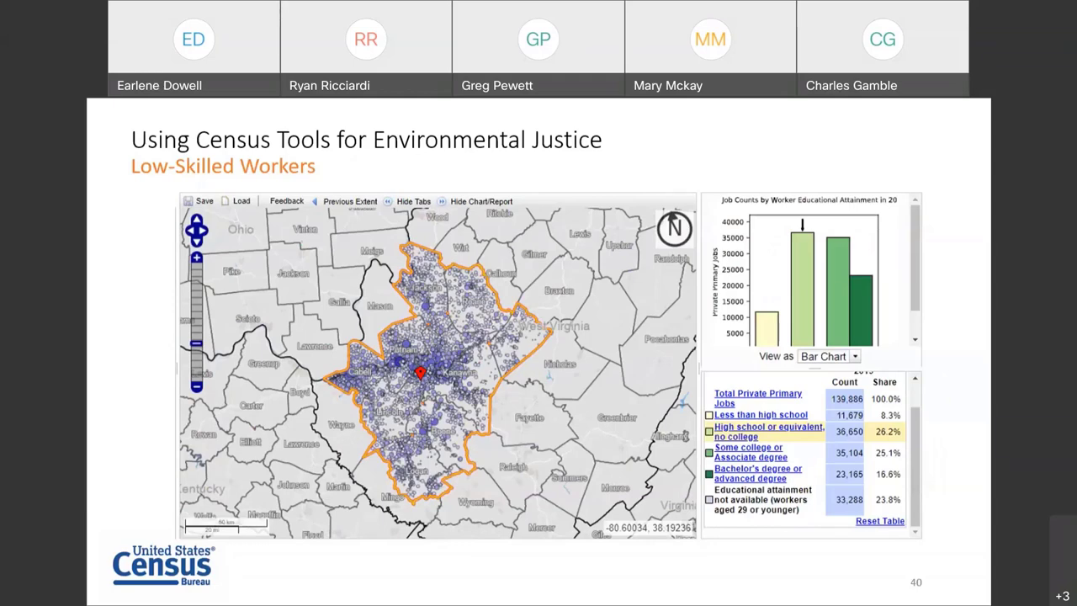
- Switch back to OnTheMap for Emergency Management, reload it, search for EM-3366 and open that declaration's report
{"action": "key", "text": "alt+Tab"}
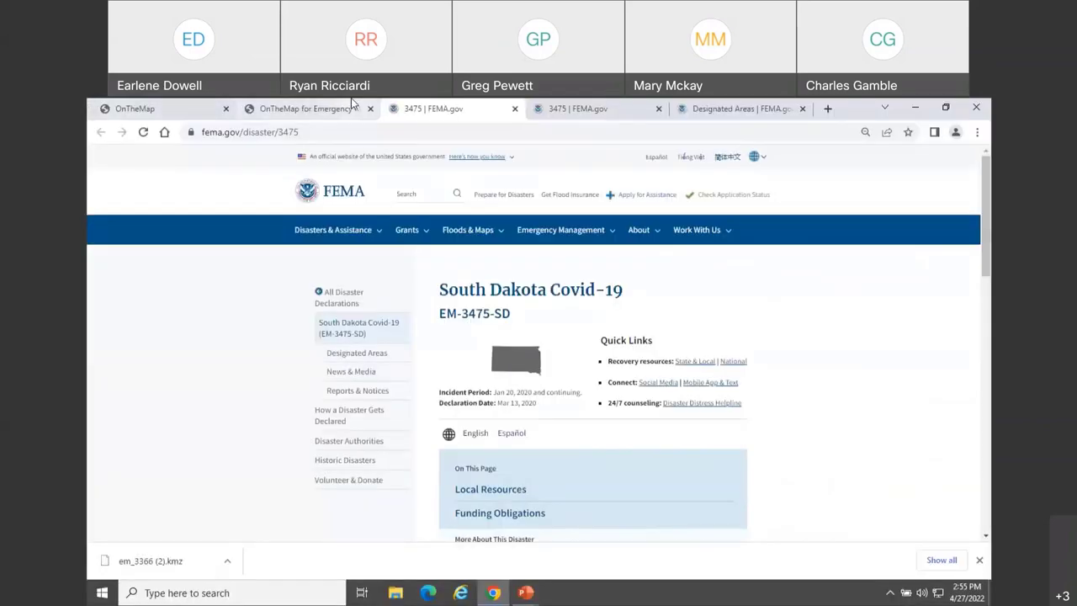
{"action": "left_click", "coordinate": [334, 113]}
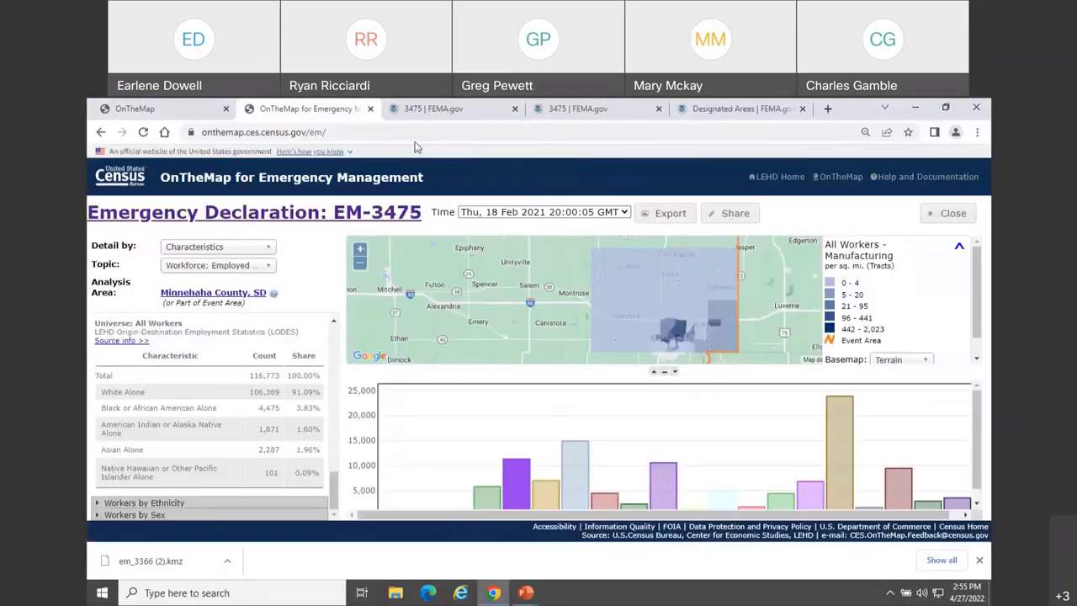
{"action": "left_click", "coordinate": [143, 133]}
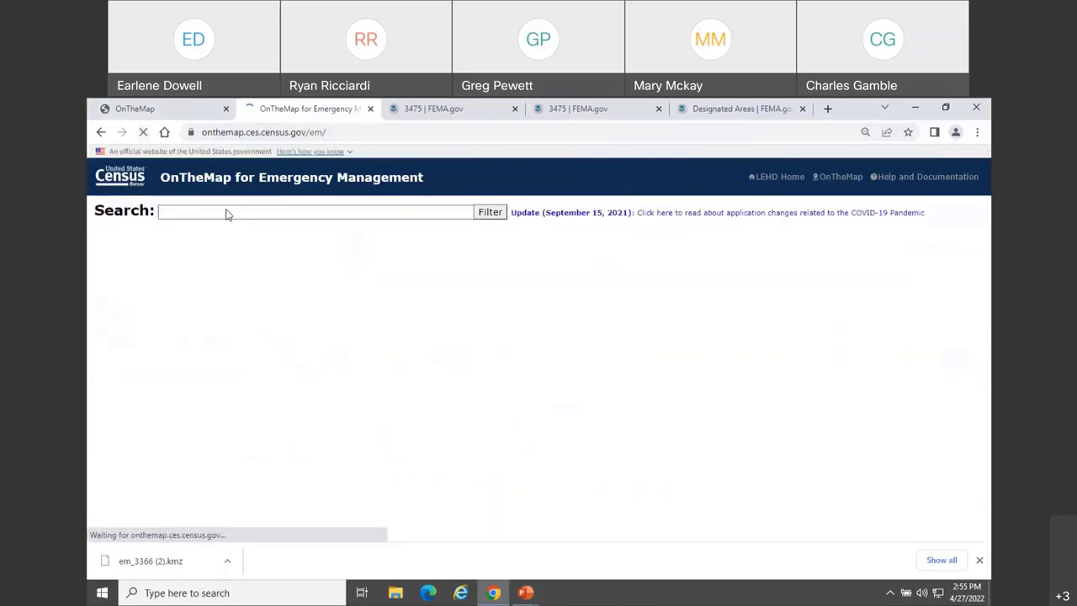
{"action": "left_click", "coordinate": [227, 210]}
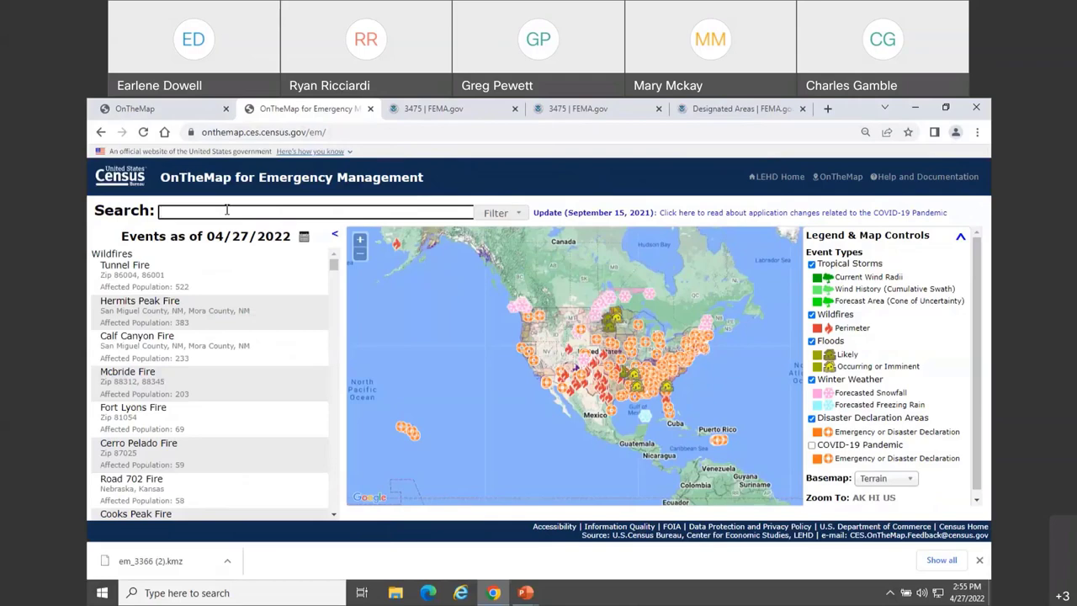
{"action": "type", "text": "EM"}
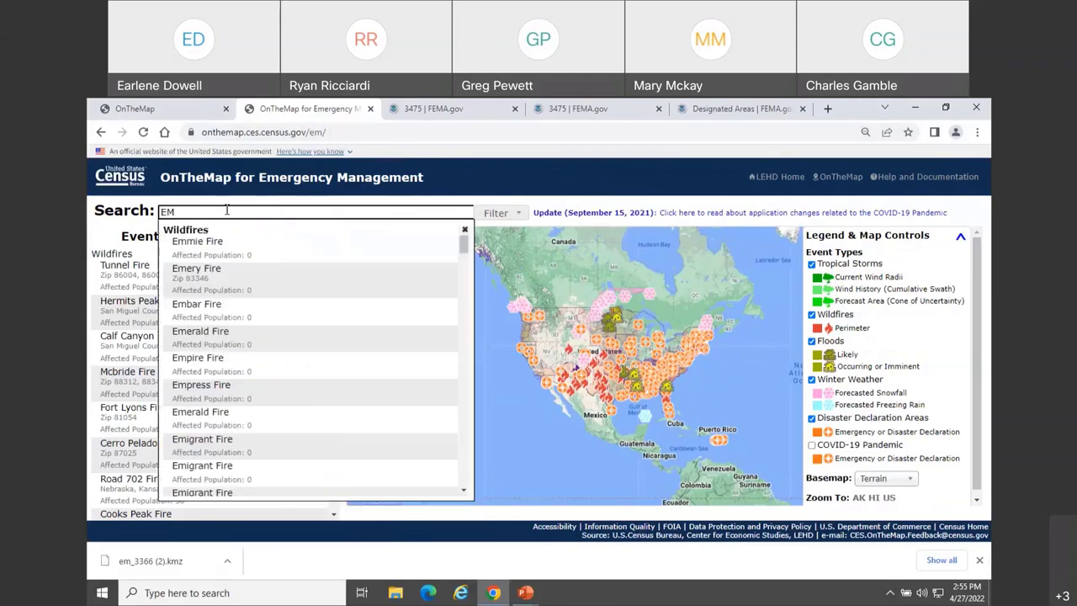
{"action": "type", "text": "-3366"}
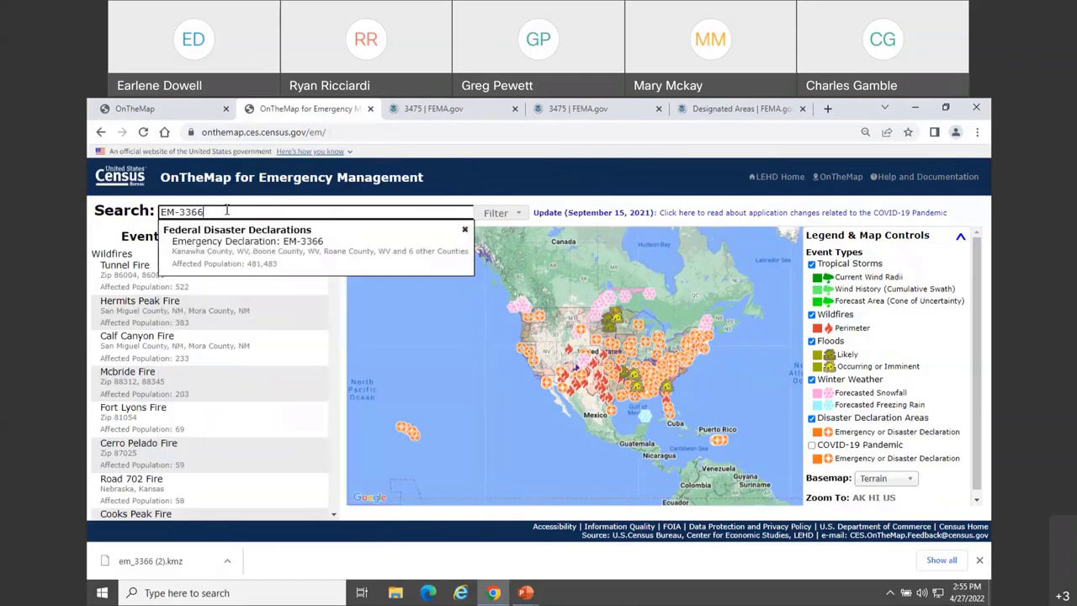
{"action": "left_click", "coordinate": [236, 254]}
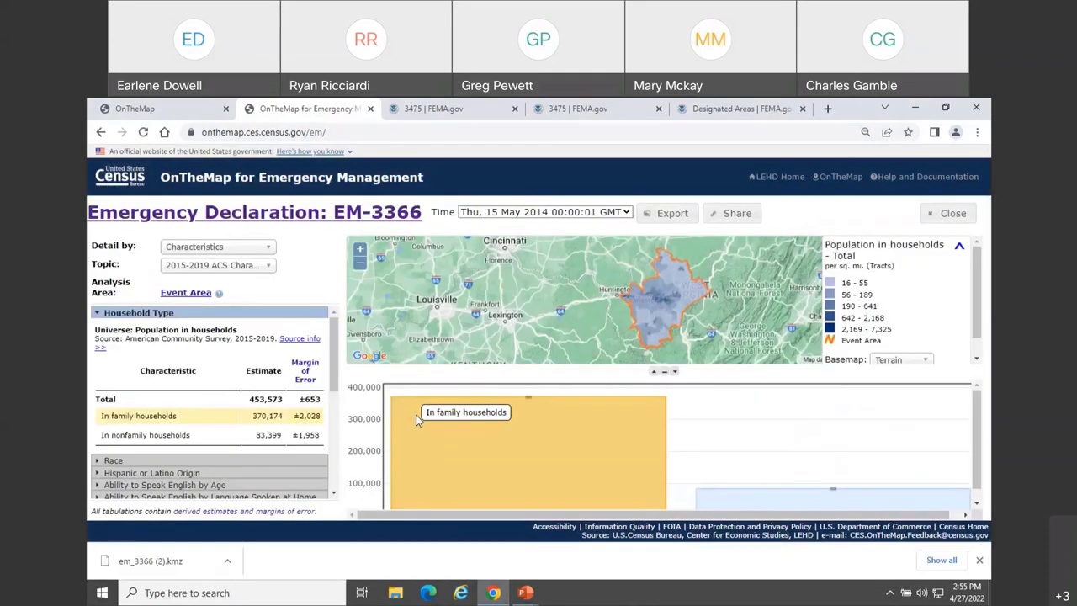
- Open the FEMA page for EM-3366 and close the leftover 3475 and Designated Areas pages
{"action": "left_click", "coordinate": [401, 218]}
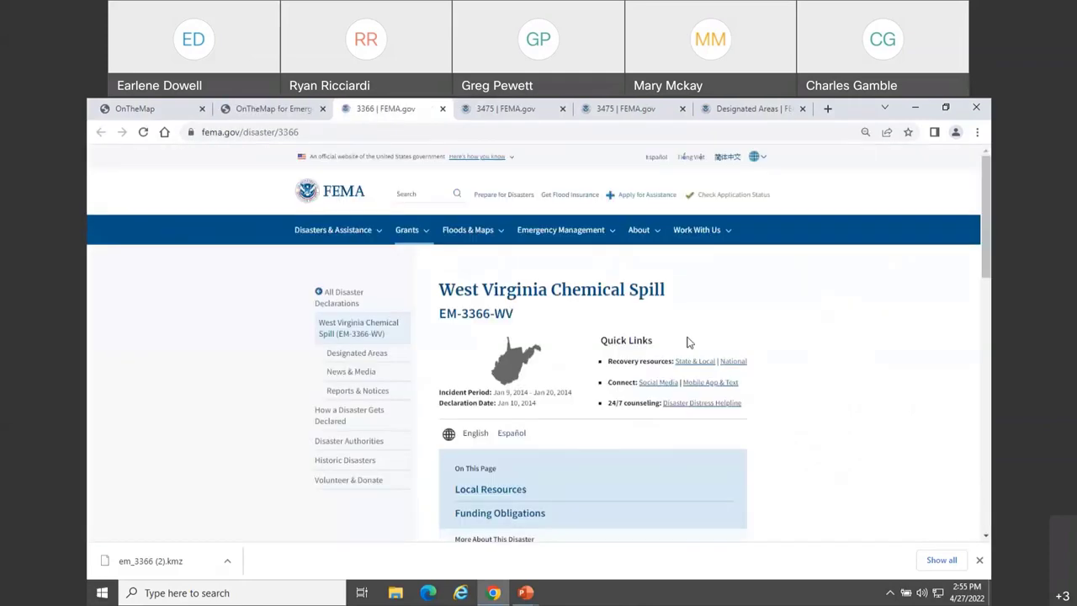
{"action": "left_click", "coordinate": [804, 109]}
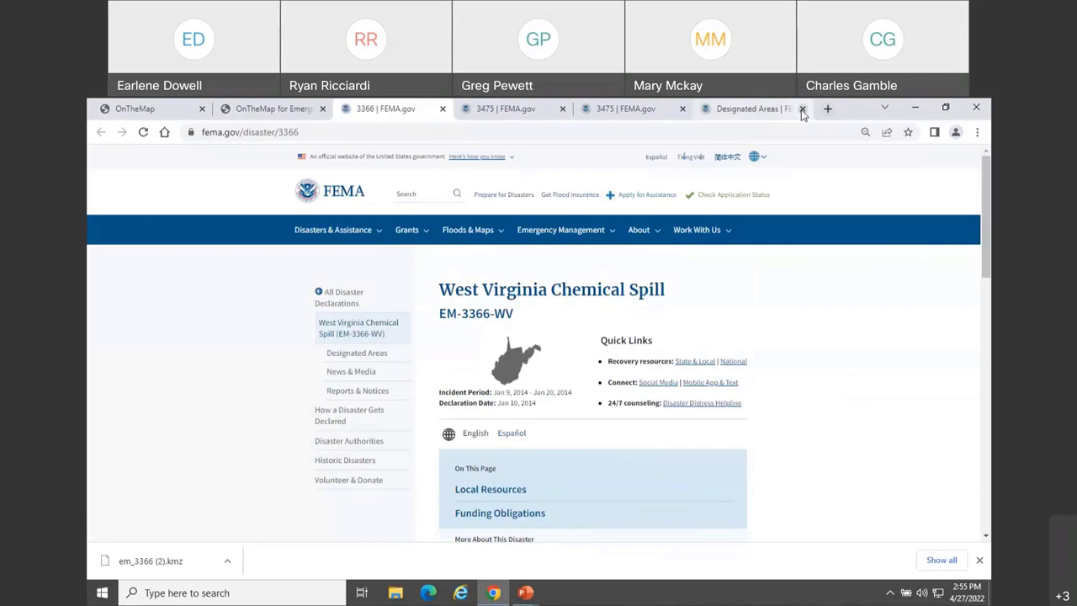
{"action": "left_click", "coordinate": [803, 110]}
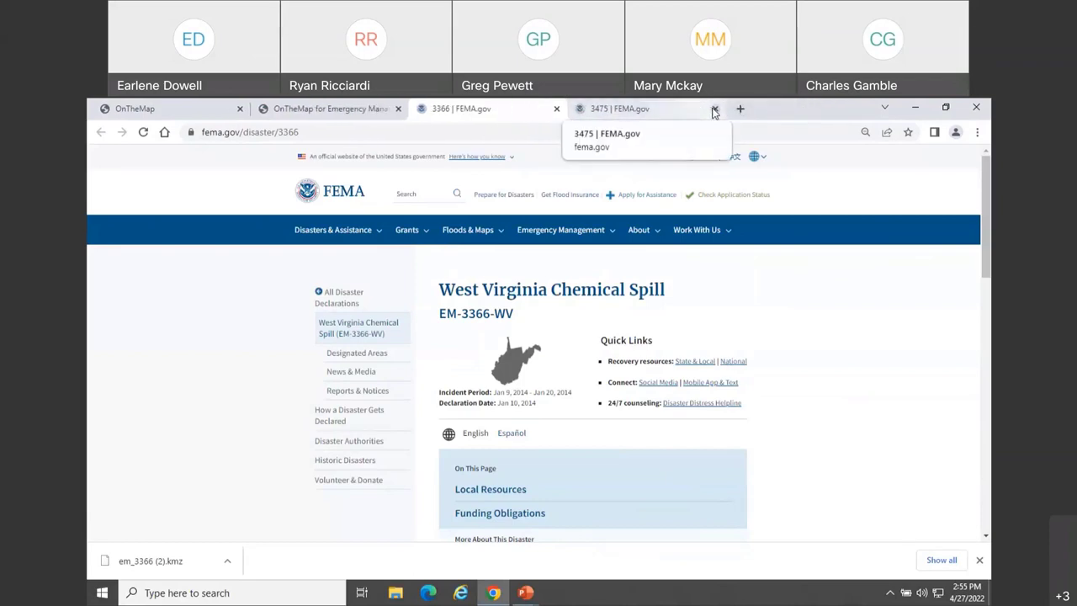
{"action": "left_click", "coordinate": [713, 109]}
- Go to the Designated Areas of EM-3366 and download the Google Earth version of the West Virginia declaration map
{"action": "scroll", "coordinate": [772, 362], "scroll_direction": "down", "scroll_amount": 2}
{"action": "scroll", "coordinate": [761, 369], "scroll_direction": "down", "scroll_amount": 2}
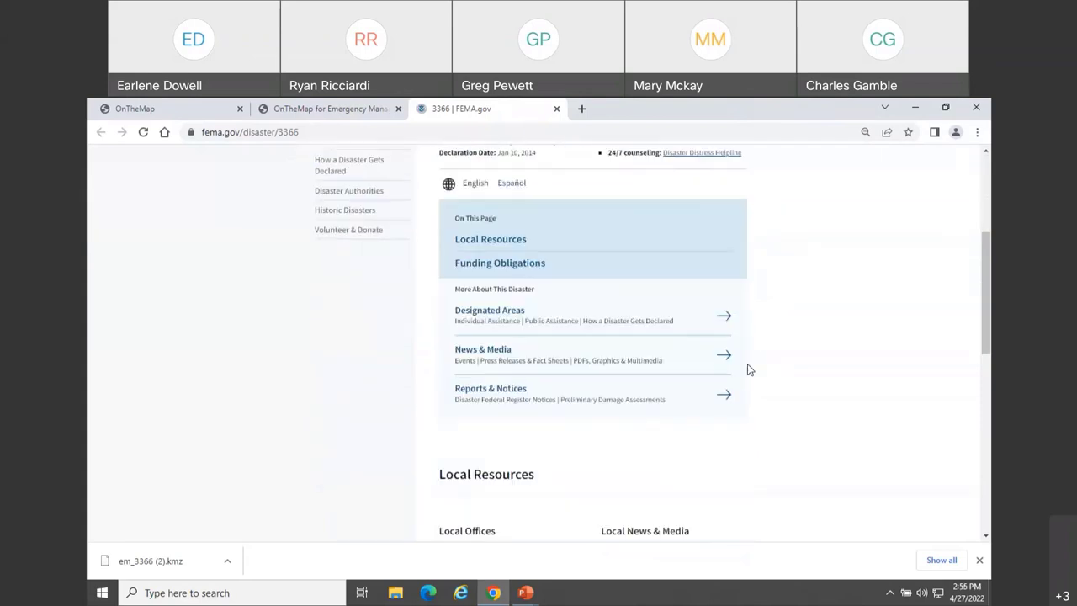
{"action": "left_click", "coordinate": [483, 303]}
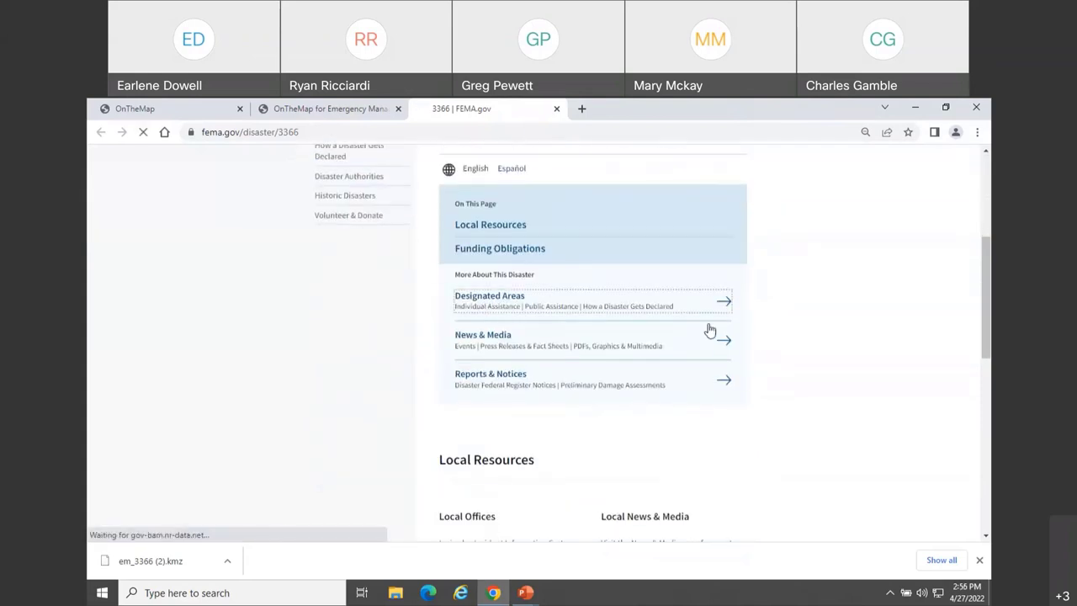
{"action": "scroll", "coordinate": [879, 323], "scroll_direction": "down", "scroll_amount": 5}
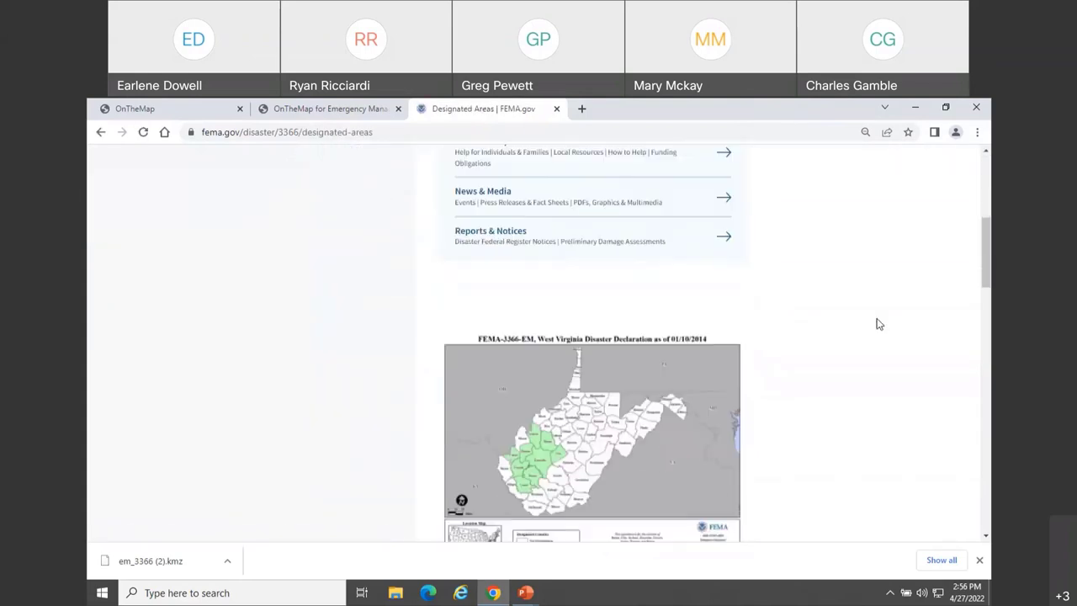
{"action": "scroll", "coordinate": [880, 323], "scroll_direction": "down", "scroll_amount": 1}
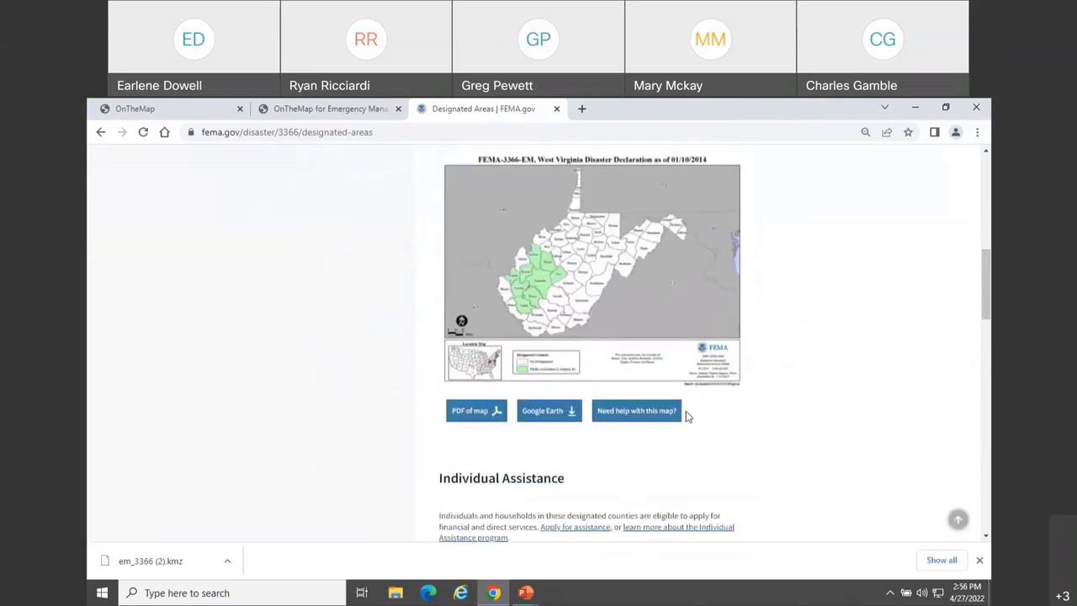
{"action": "left_click", "coordinate": [541, 416]}
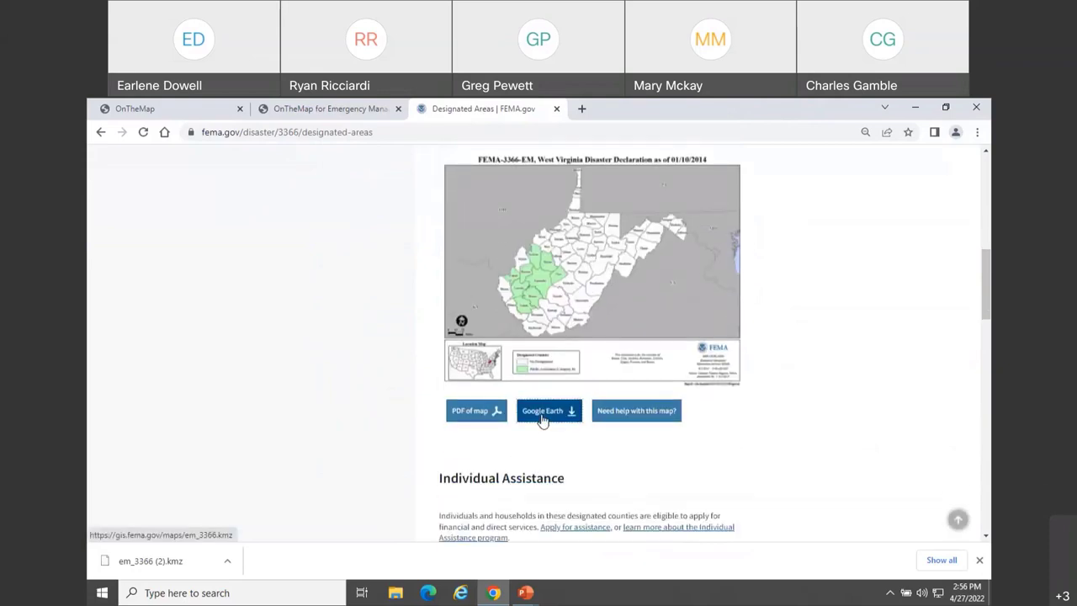
{"action": "left_click", "coordinate": [542, 418]}
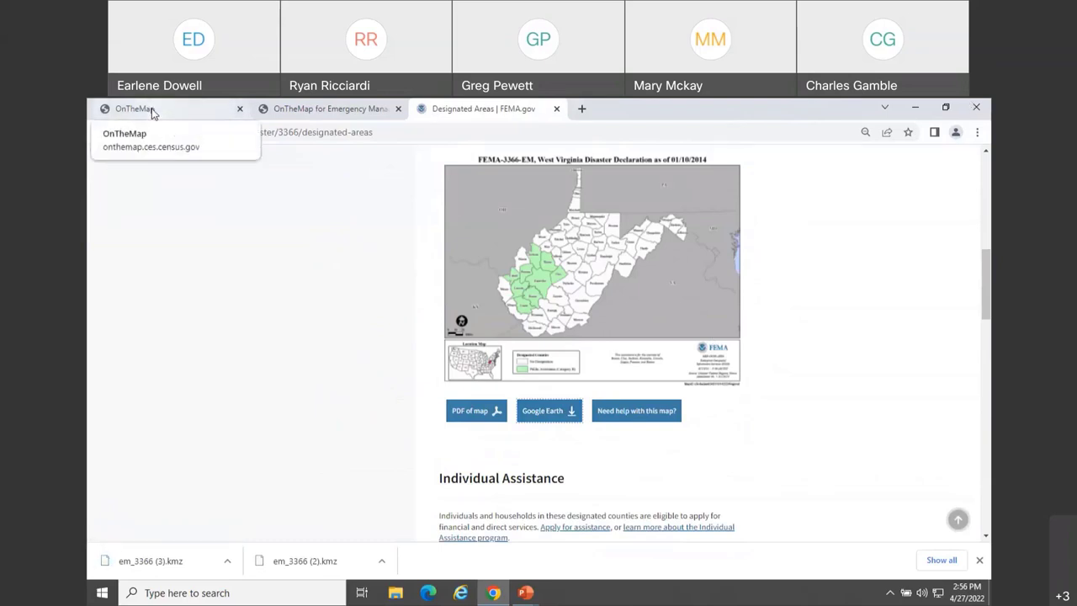
- Reload OnTheMap and import the geography from the KML/KMZ file em_3366 (3).kmz
{"action": "left_click", "coordinate": [152, 113]}
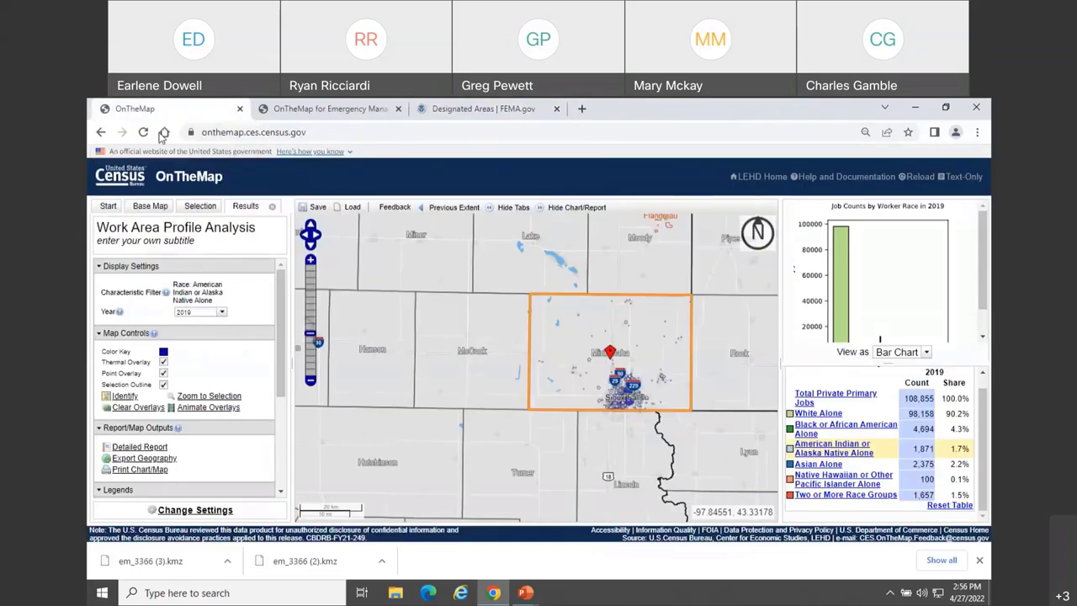
{"action": "left_click", "coordinate": [919, 179]}
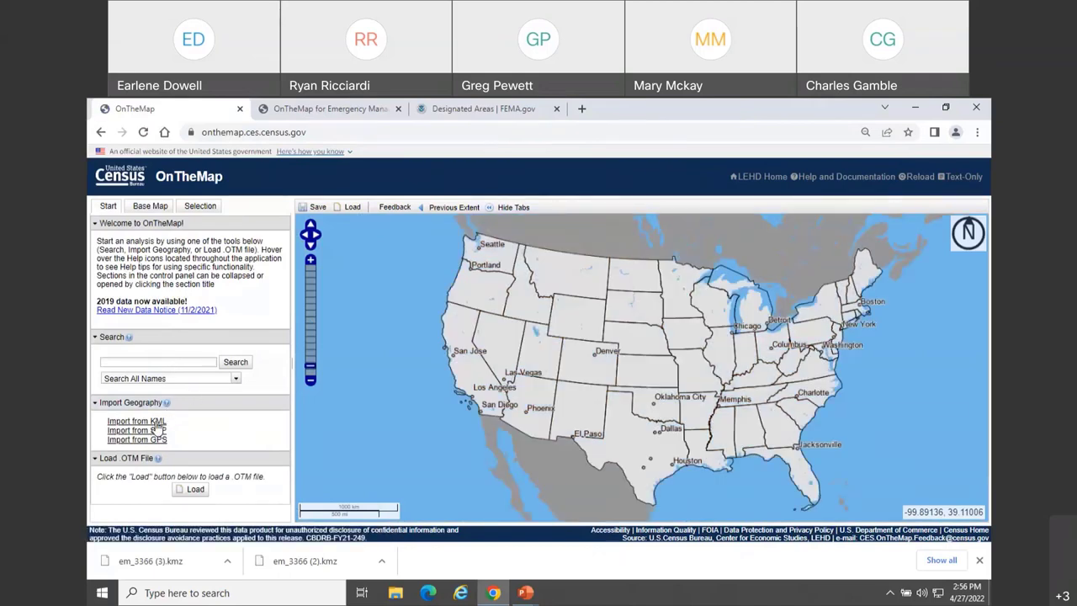
{"action": "left_click", "coordinate": [155, 423]}
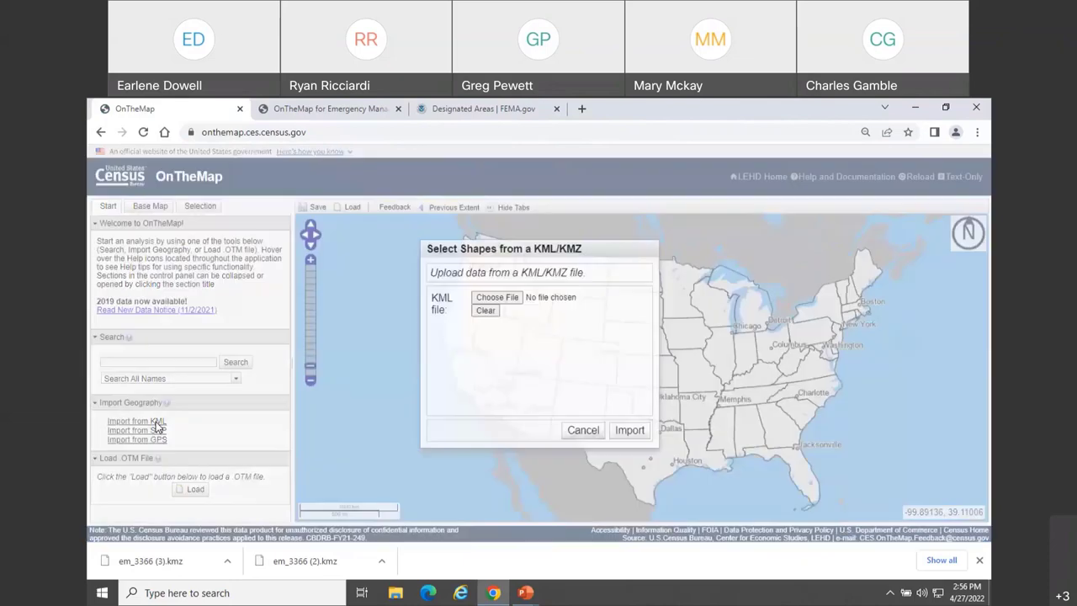
{"action": "left_click", "coordinate": [517, 300]}
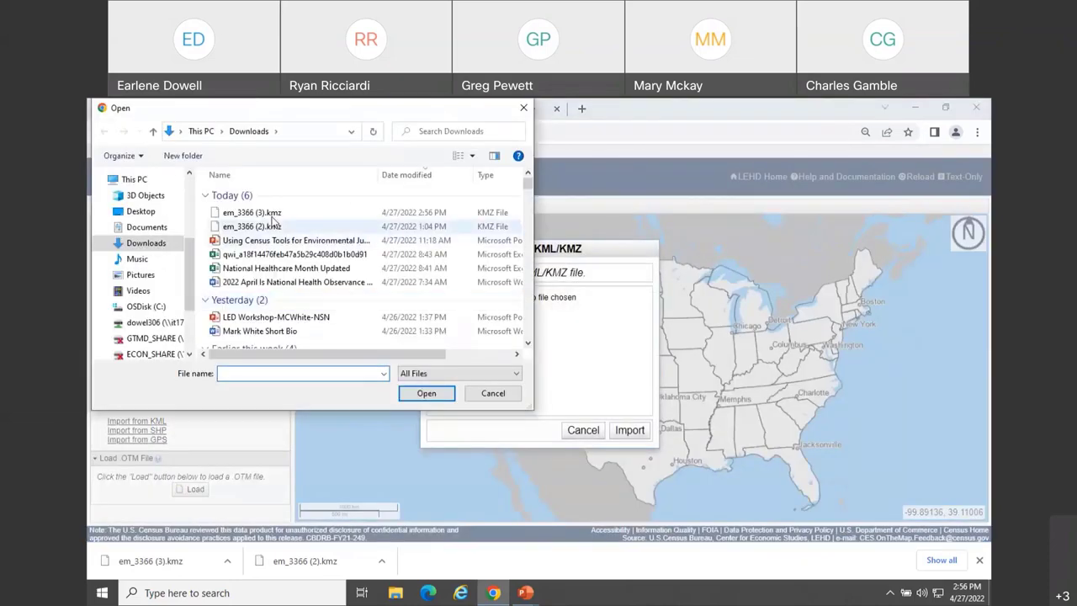
{"action": "left_click", "coordinate": [271, 215]}
{"action": "left_click", "coordinate": [420, 394]}
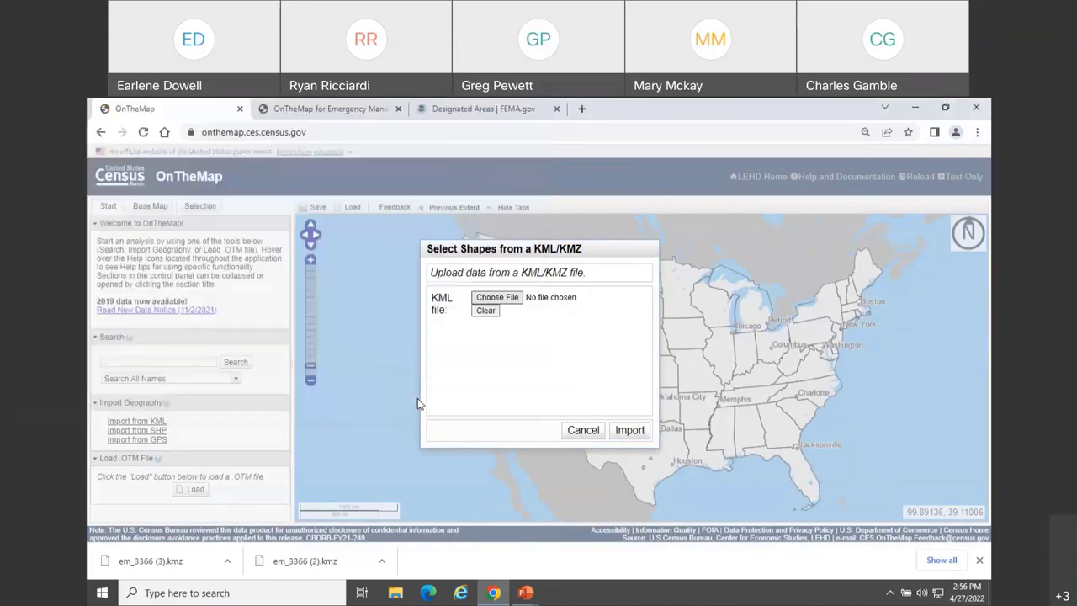
{"action": "left_click", "coordinate": [630, 433]}
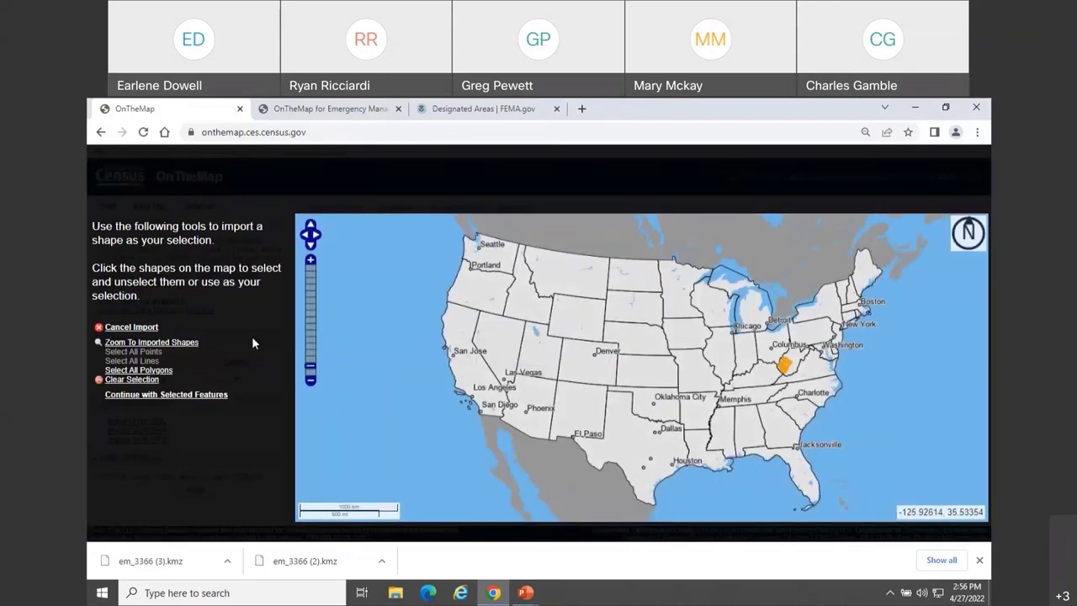
- Zoom to the imported EM-3366 shapes, select all of their polygons and continue with them as the selection
{"action": "left_click", "coordinate": [186, 343]}
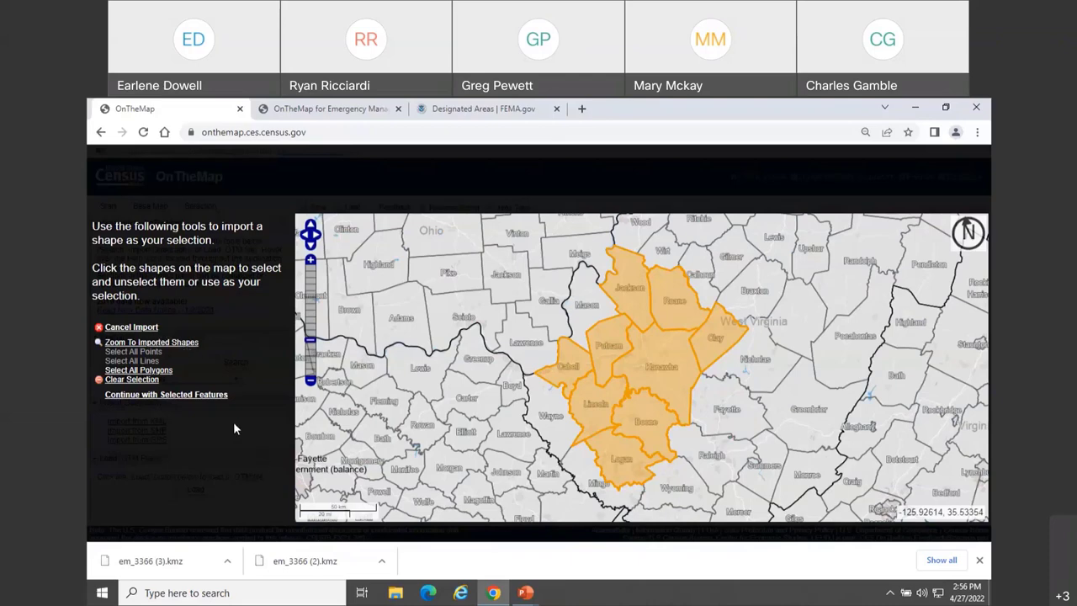
{"action": "left_click", "coordinate": [160, 371]}
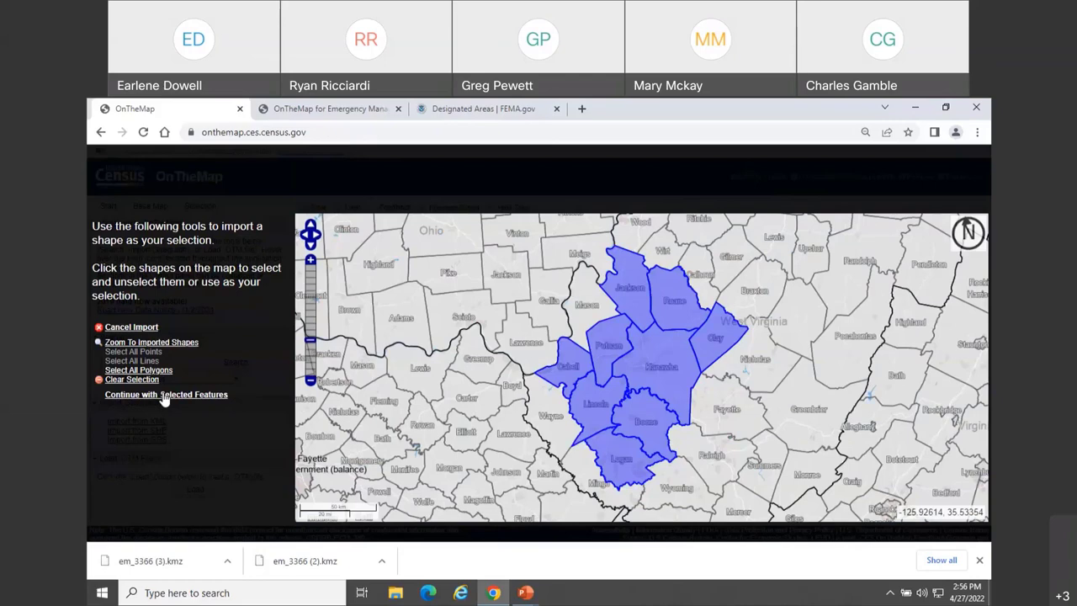
{"action": "left_click", "coordinate": [165, 394]}
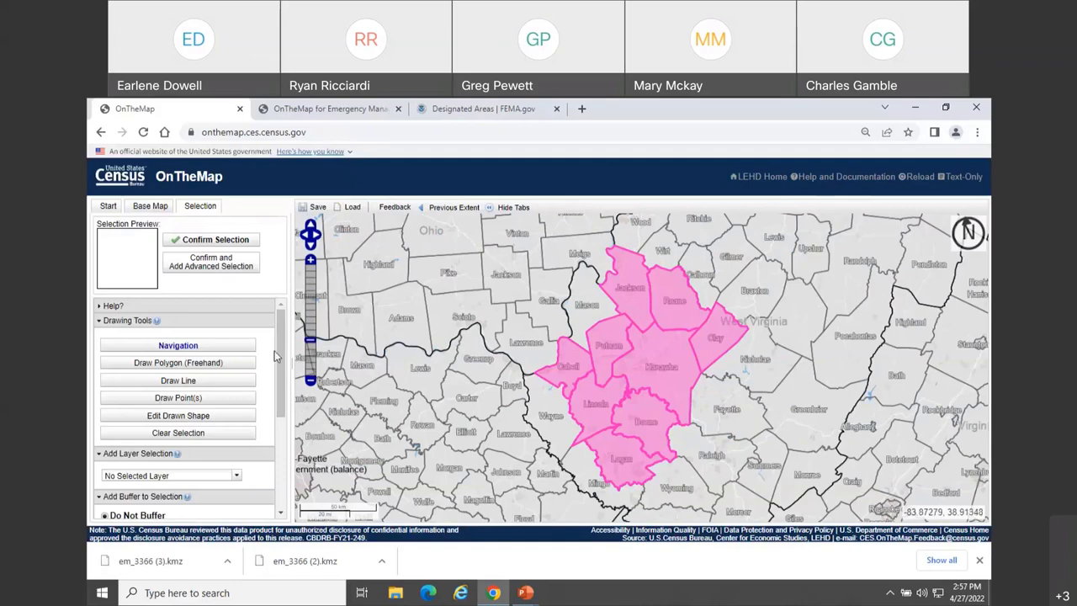
- Confirm the imported selection and run a Work Area Profile analysis on it for All Workers, 2019, Private Primary Jobs
{"action": "left_click", "coordinate": [234, 242]}
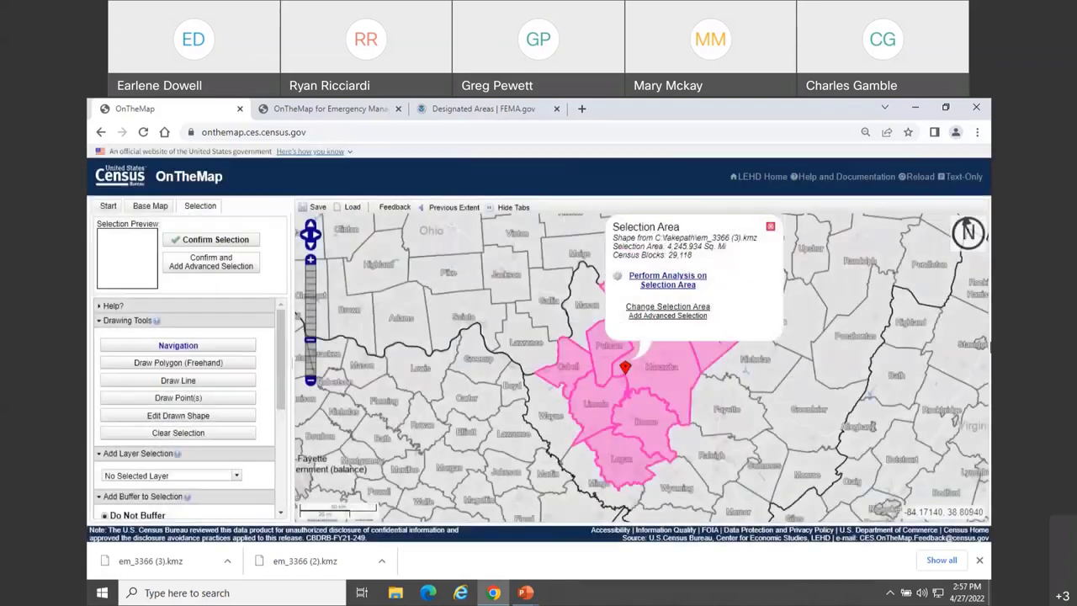
{"action": "left_click", "coordinate": [691, 282]}
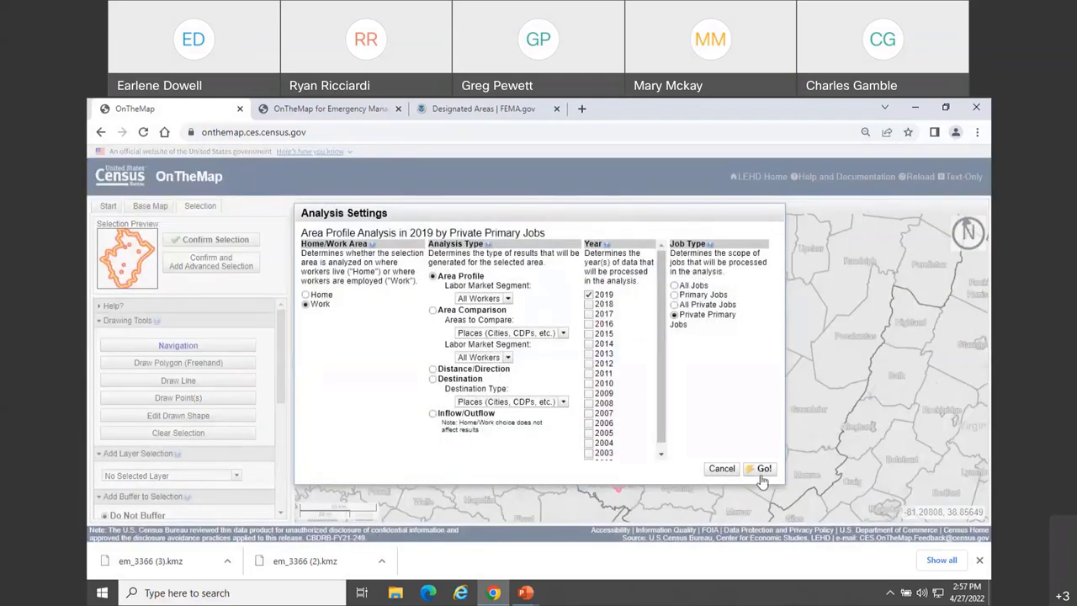
{"action": "left_click", "coordinate": [761, 470]}
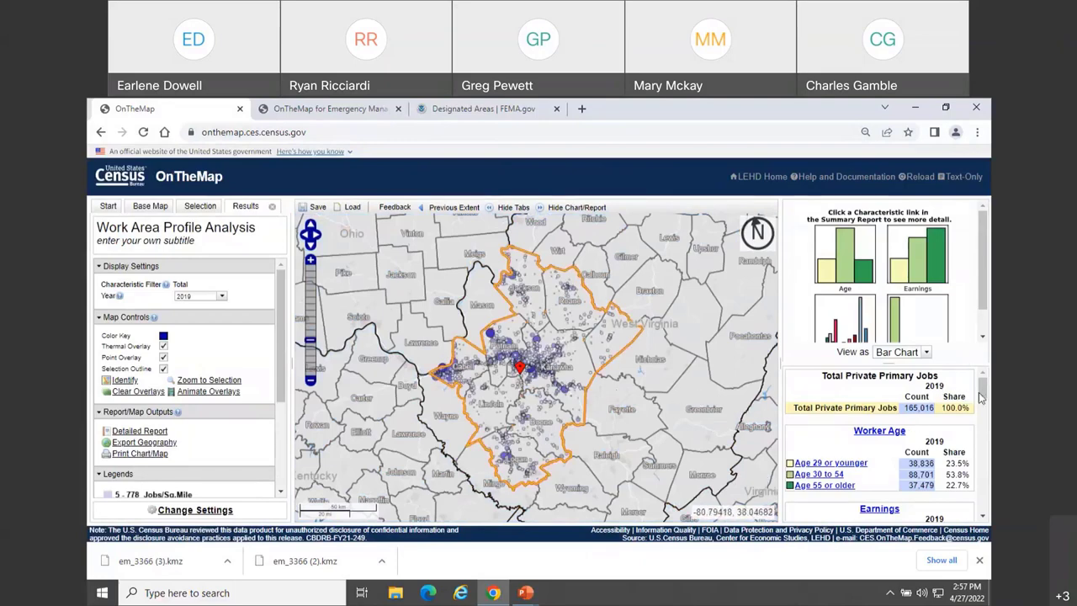
- Review the summary report down to Worker Educational Attainment, and identify the block-level job totals at the large point in northwestern Putnam County
{"action": "left_click_drag", "start_coordinate": [980, 394], "coordinate": [982, 411]}
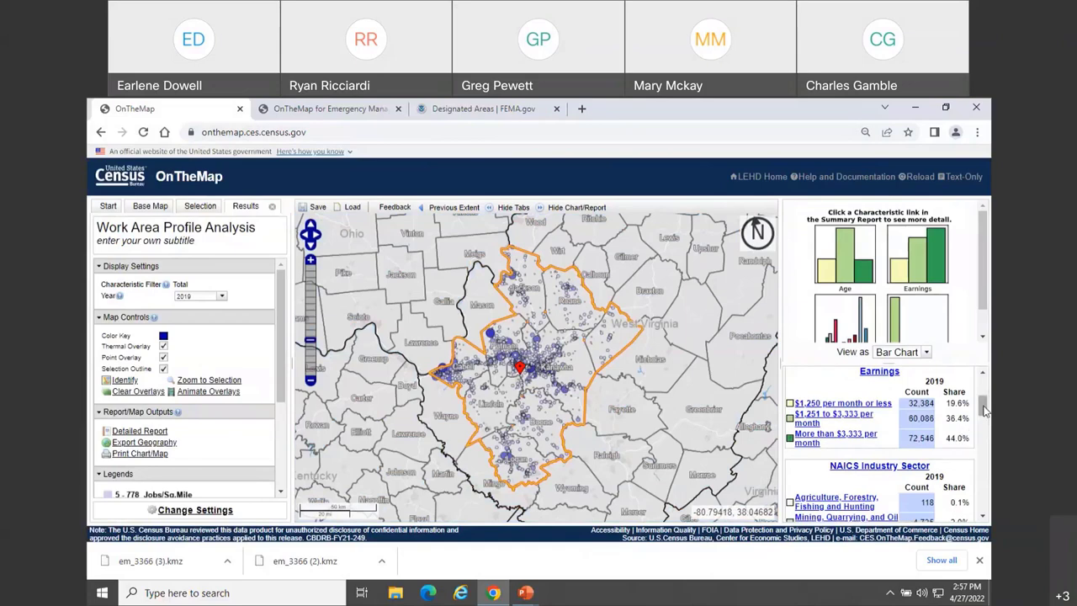
{"action": "left_click_drag", "start_coordinate": [984, 410], "coordinate": [981, 497]}
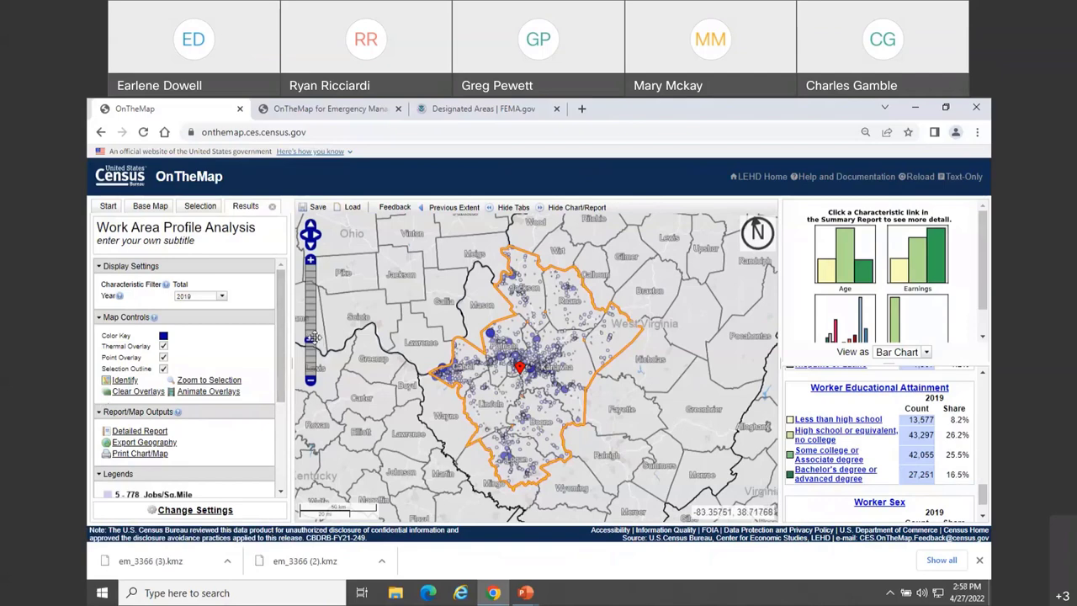
{"action": "left_click_drag", "start_coordinate": [310, 337], "coordinate": [310, 330]}
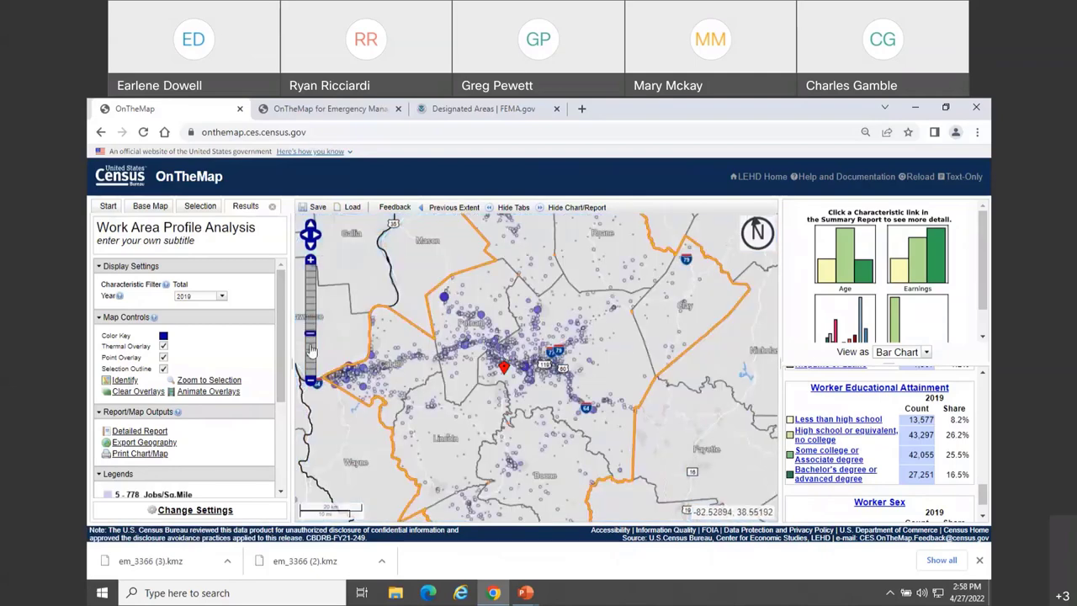
{"action": "left_click", "coordinate": [126, 380]}
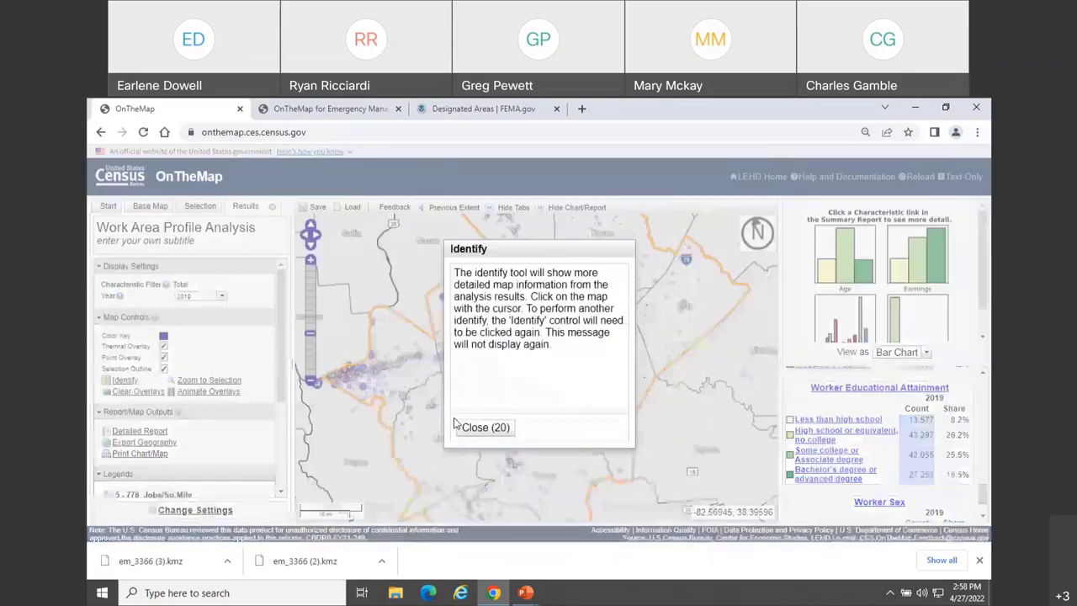
{"action": "left_click", "coordinate": [475, 495]}
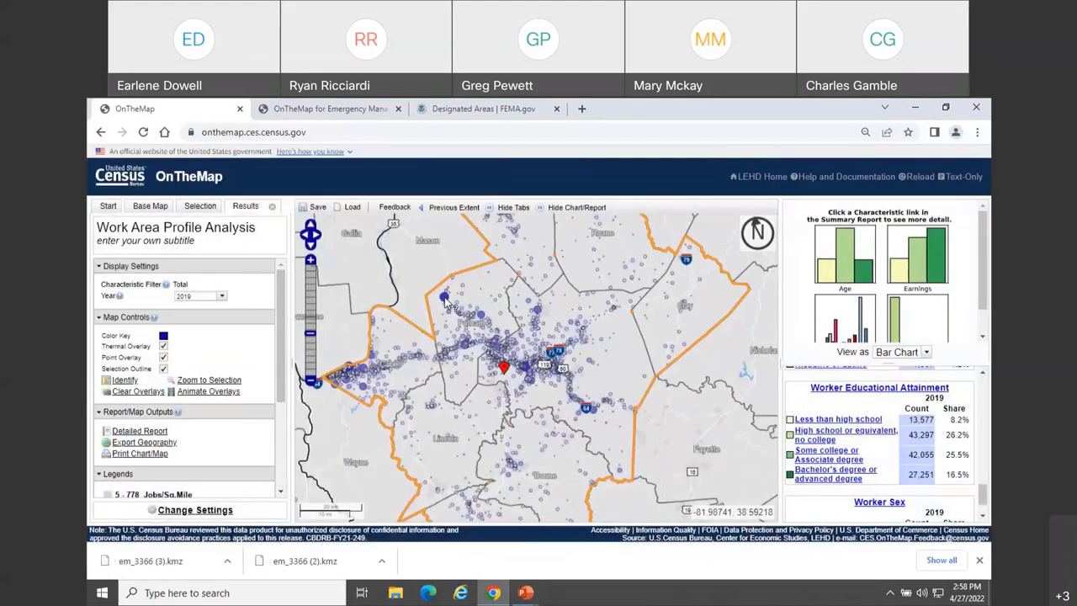
{"action": "left_click", "coordinate": [446, 303]}
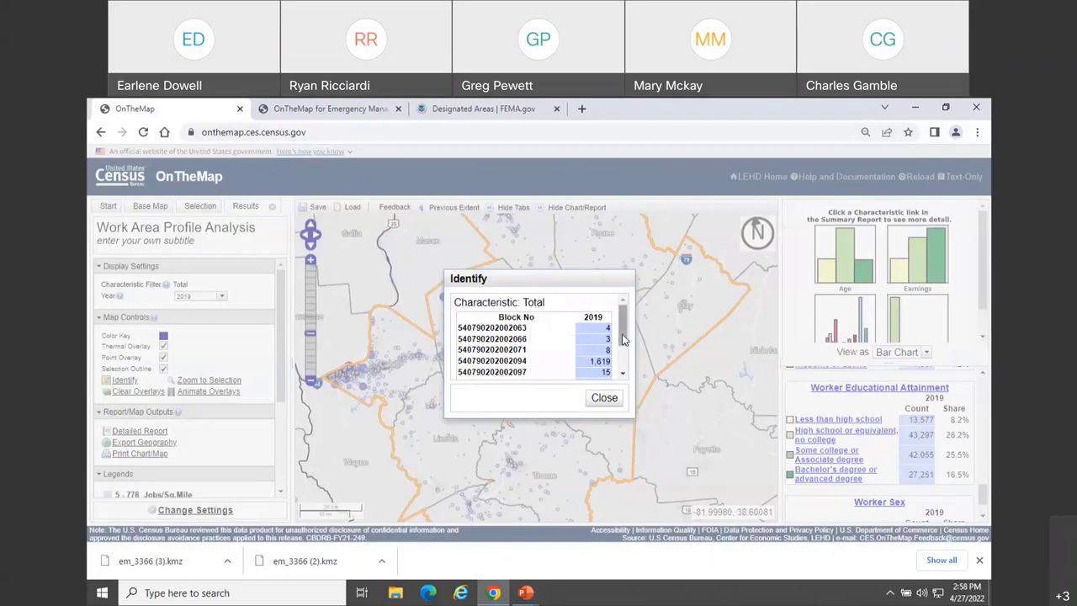
{"action": "mouse_move", "coordinate": [623, 339]}
{"action": "left_mouse_down"}
{"action": "mouse_move", "coordinate": [626, 367]}
{"action": "mouse_move", "coordinate": [634, 323]}
{"action": "left_mouse_up"}
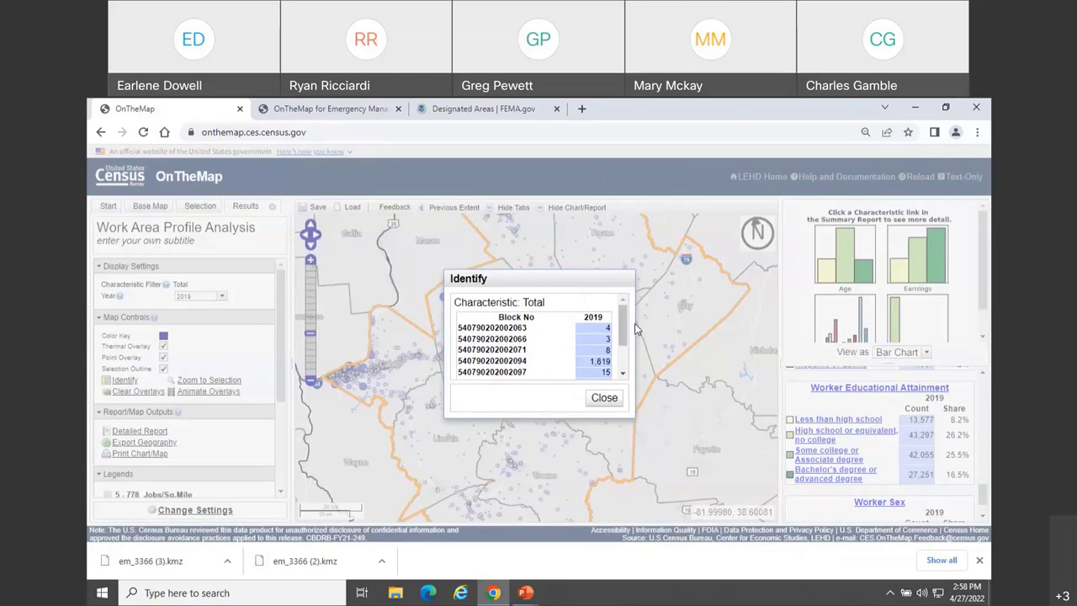
{"action": "left_click", "coordinate": [597, 403]}
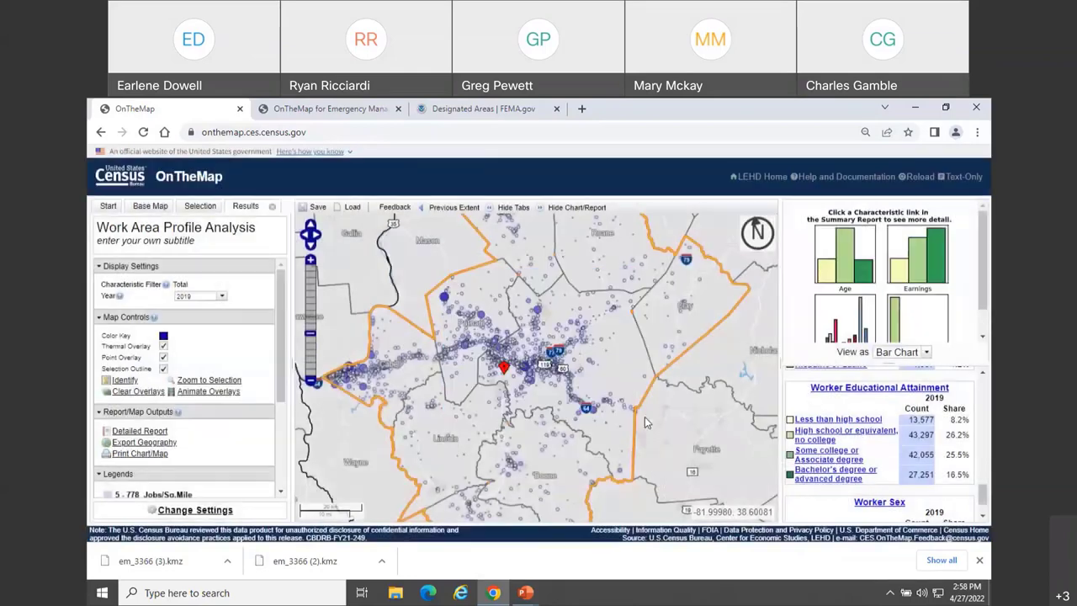
- Filter the results by "High school or equivalent, no college" and identify the block-level counts at the same large Putnam County point
{"action": "left_click", "coordinate": [831, 435]}
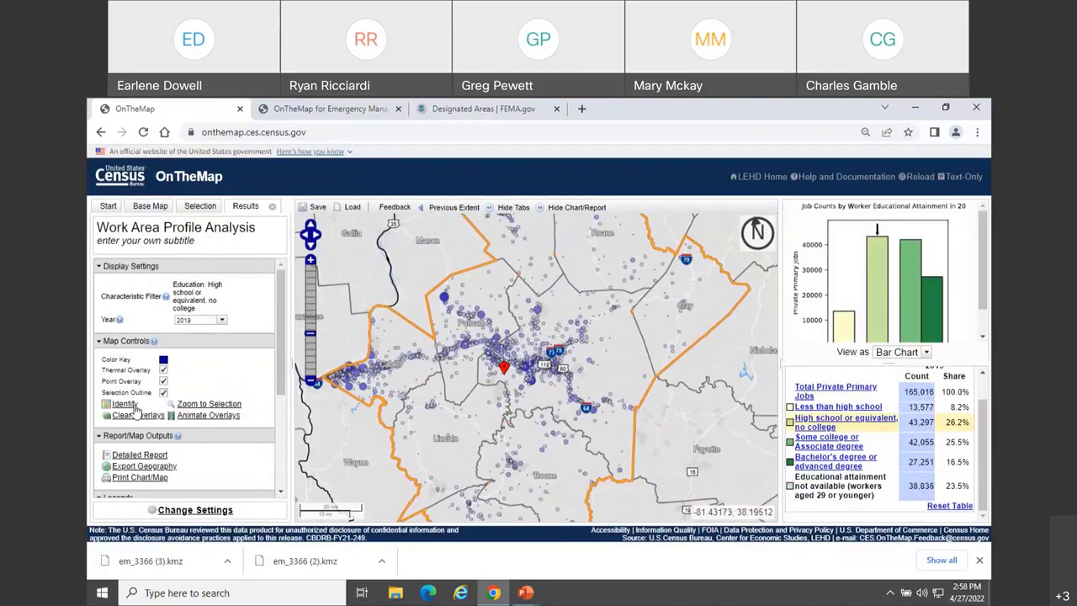
{"action": "left_click", "coordinate": [448, 300]}
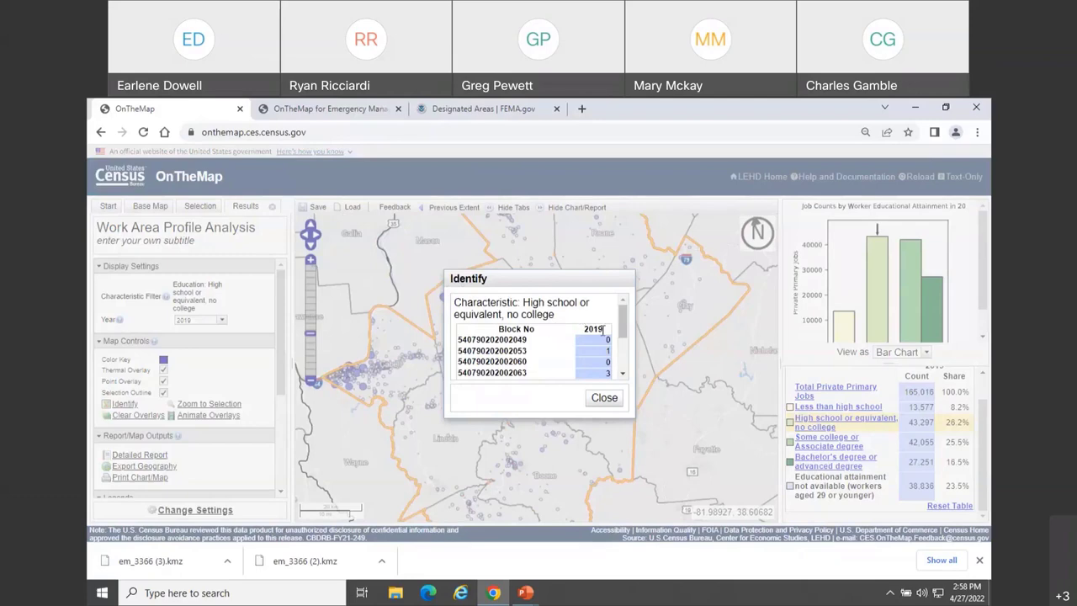
{"action": "scroll", "coordinate": [624, 335], "scroll_direction": "down", "scroll_amount": 3}
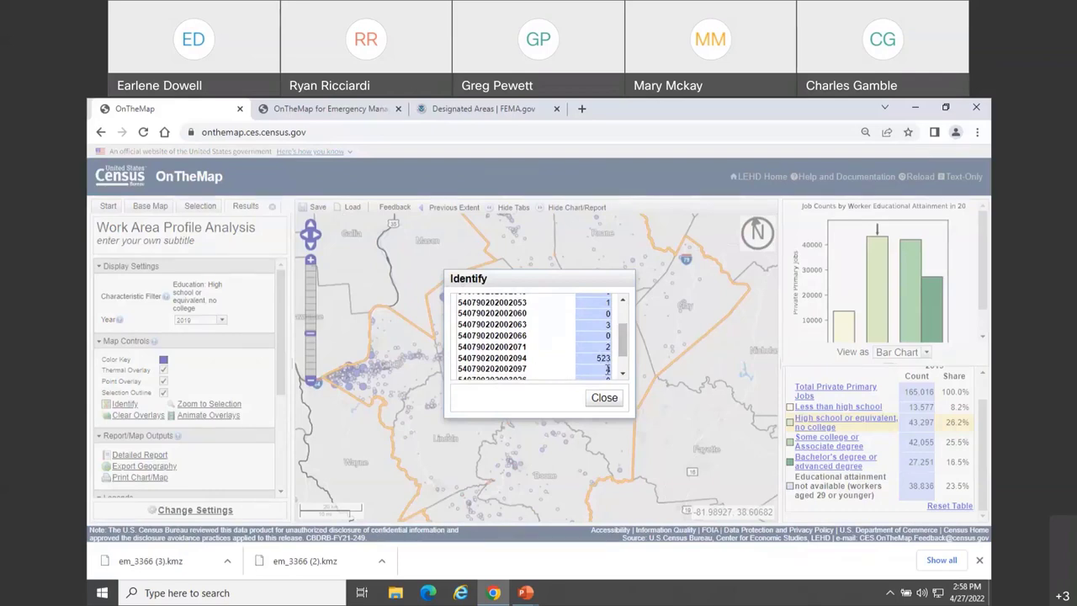
{"action": "scroll", "coordinate": [627, 349], "scroll_direction": "down", "scroll_amount": 3}
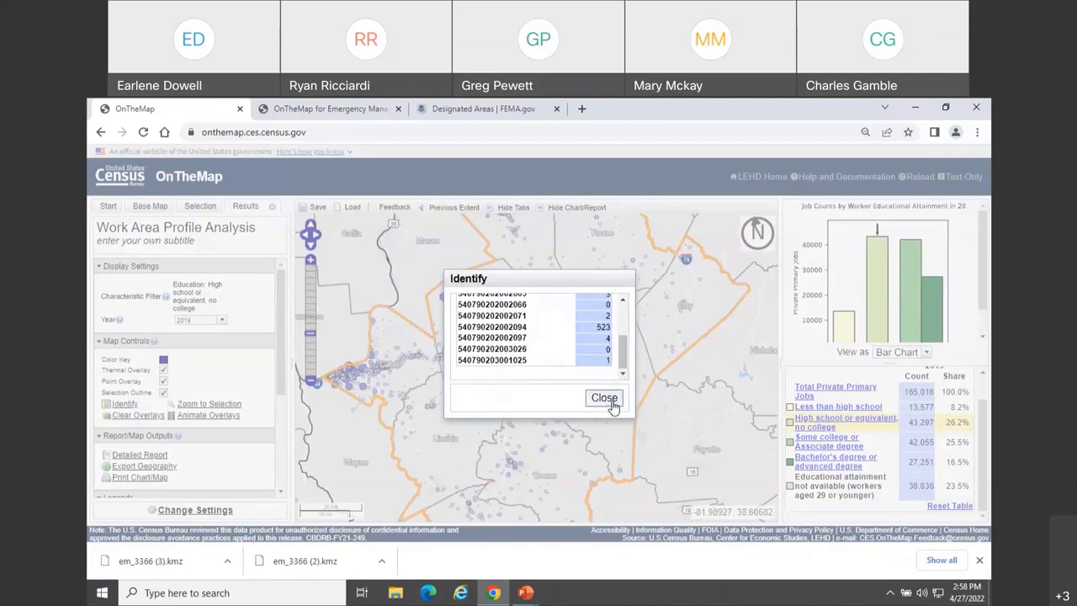
{"action": "left_click", "coordinate": [604, 399]}
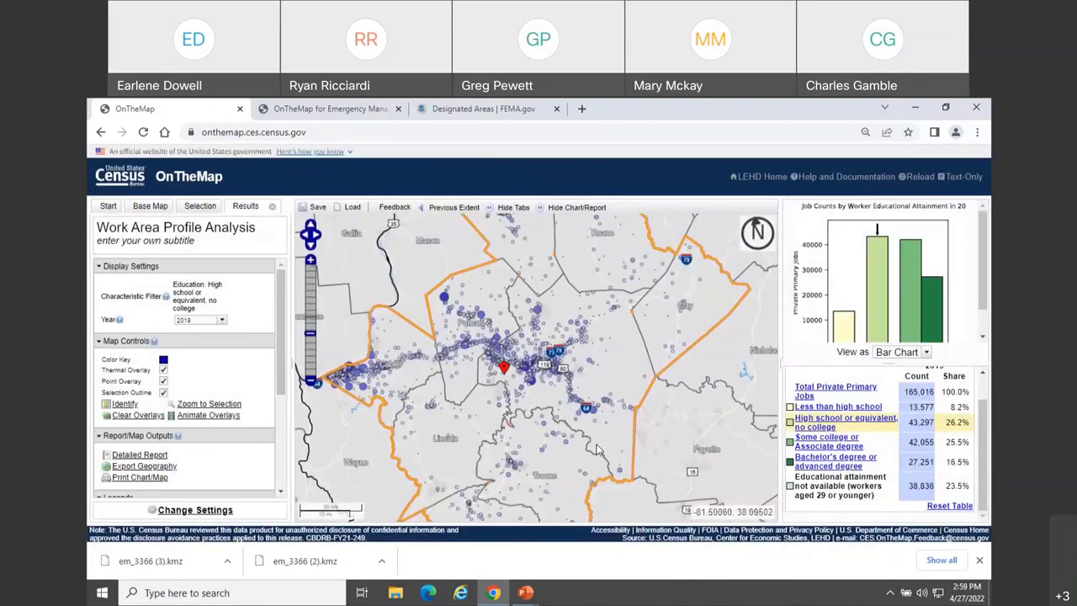
- Switch back to the PowerPoint slide show and advance to the Selection Drawing Tools slide
{"action": "key", "text": "alt+Tab"}
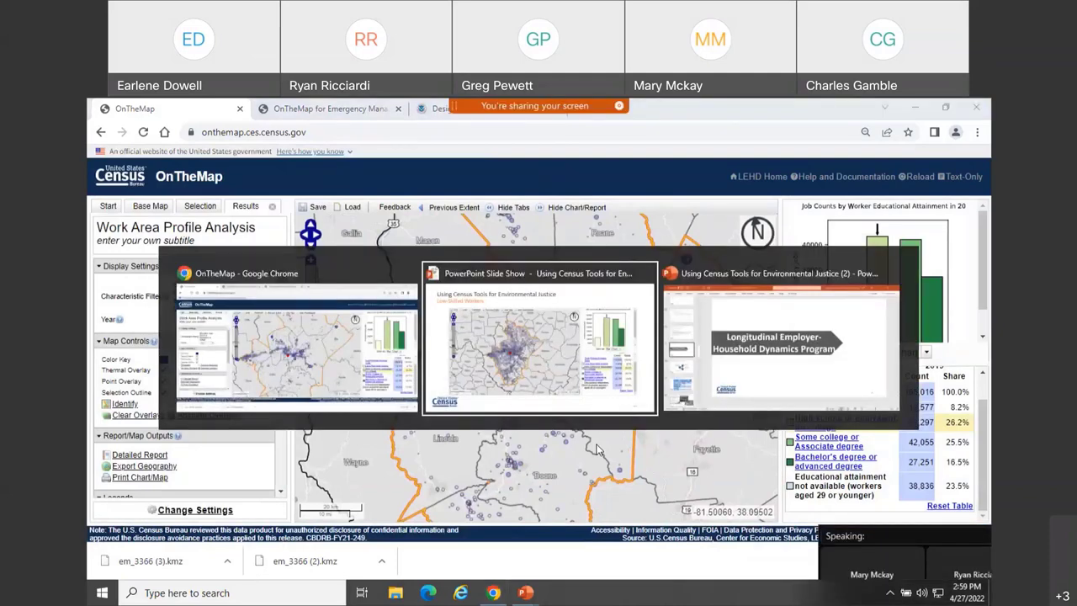
{"action": "key", "text": "Right"}
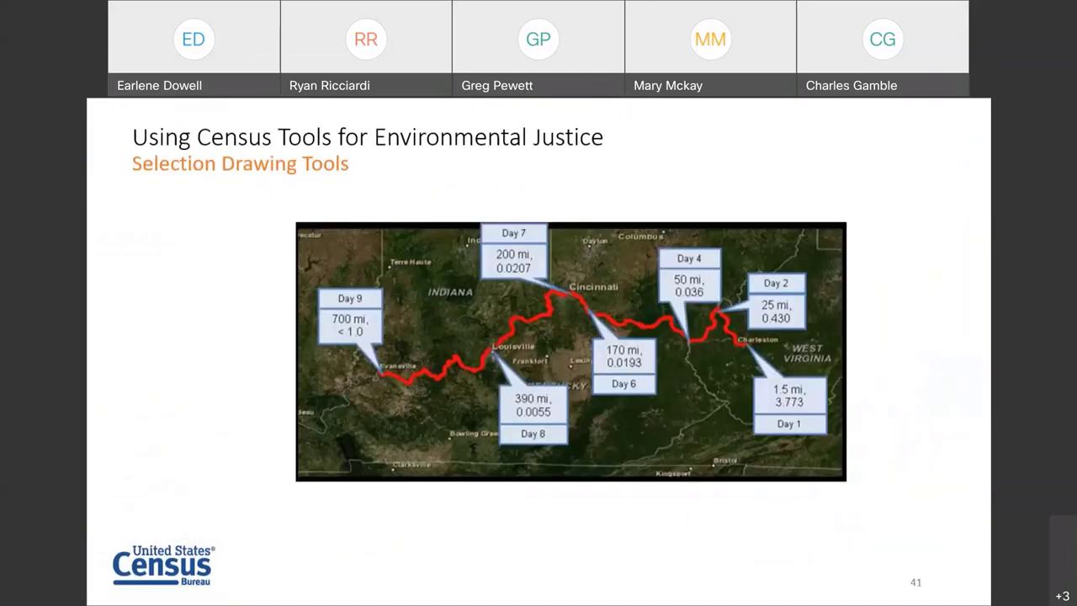